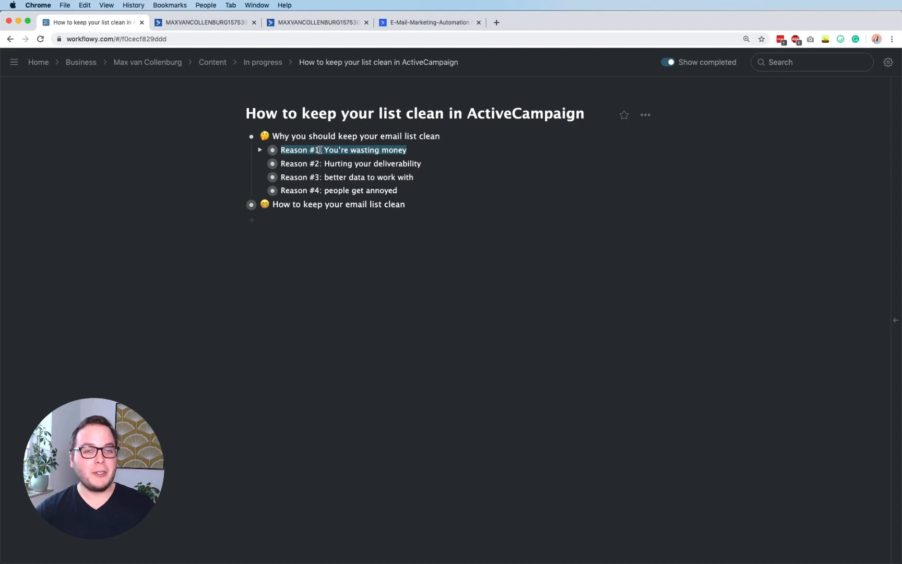
Expand the Reason #1 item about wasting money in the outline.
click(320, 150)
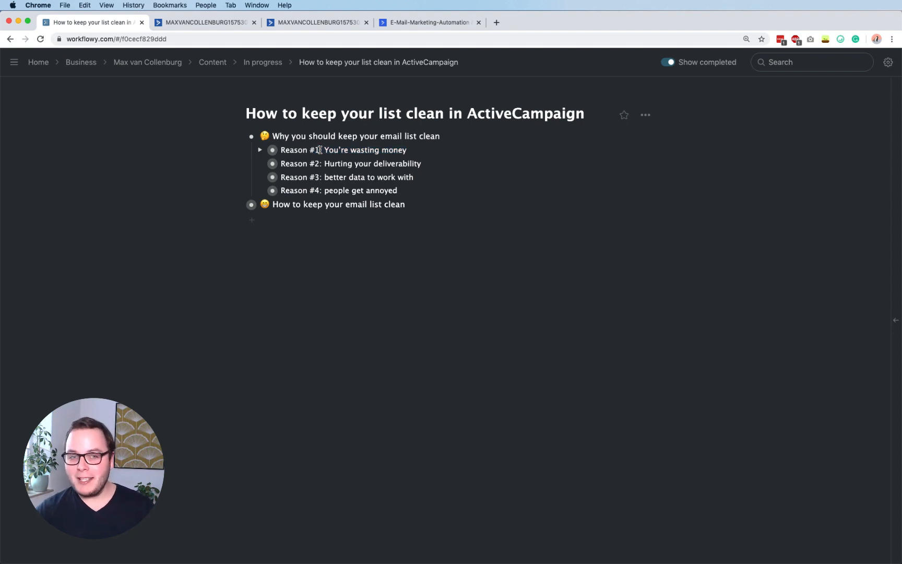
click(260, 151)
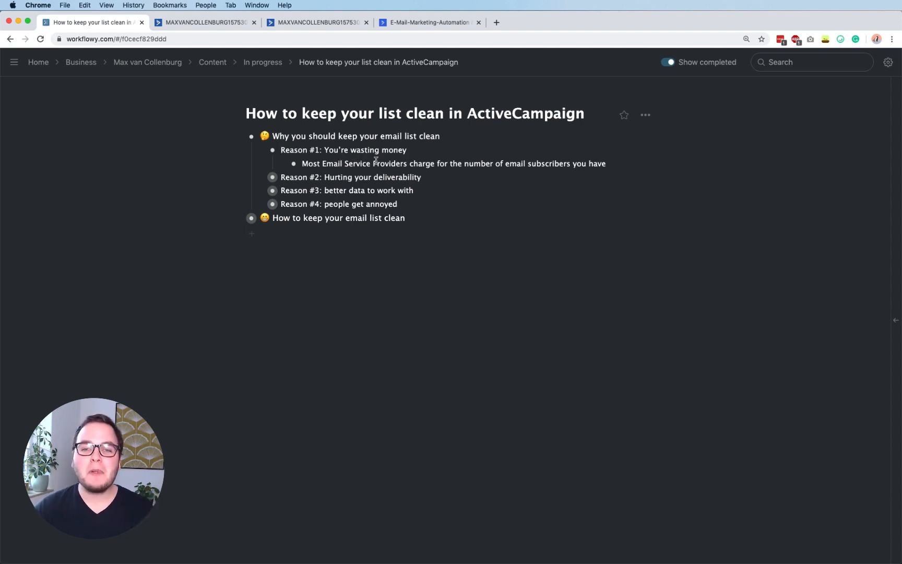
Switch to the ActiveCampaign pricing page and compare plan prices for 2,500 and 1,000 contacts.
click(421, 25)
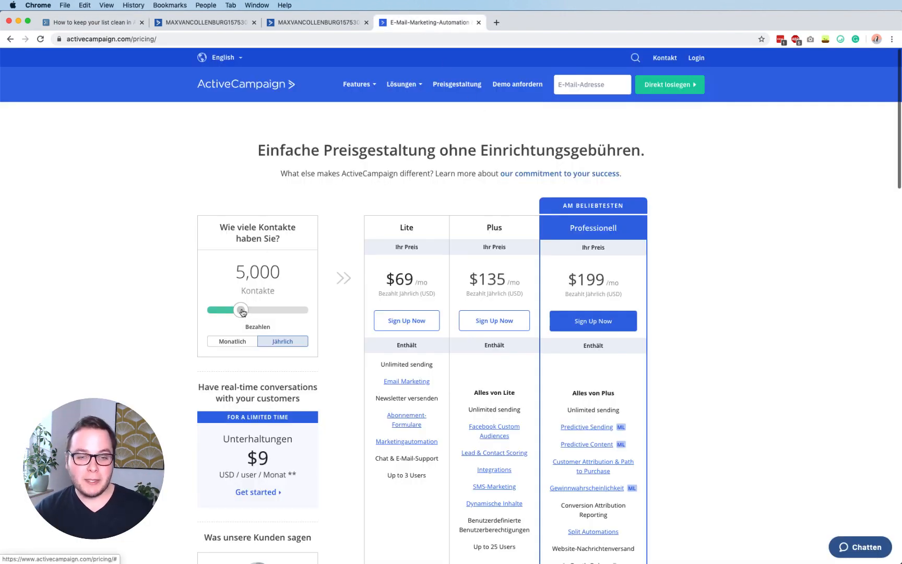
double_click(262, 269)
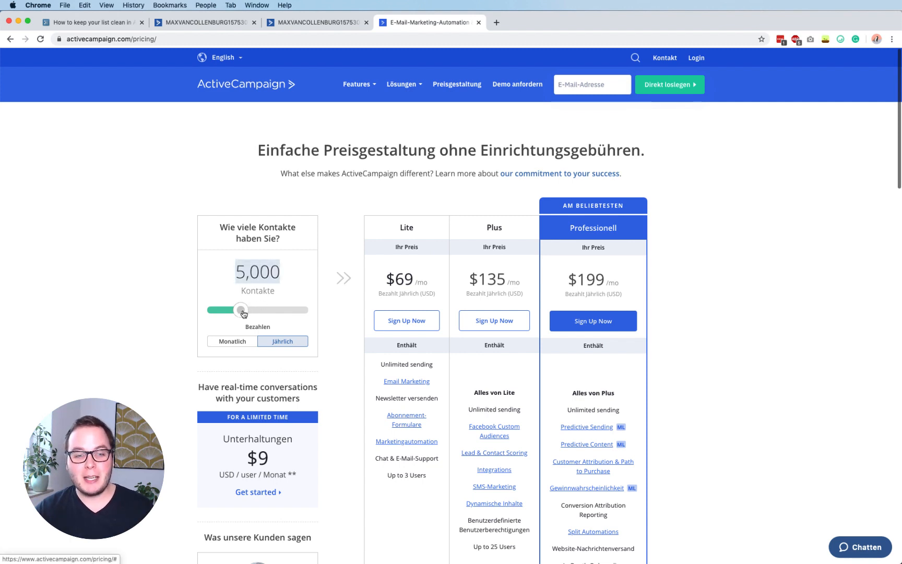
drag(243, 313, 231, 313)
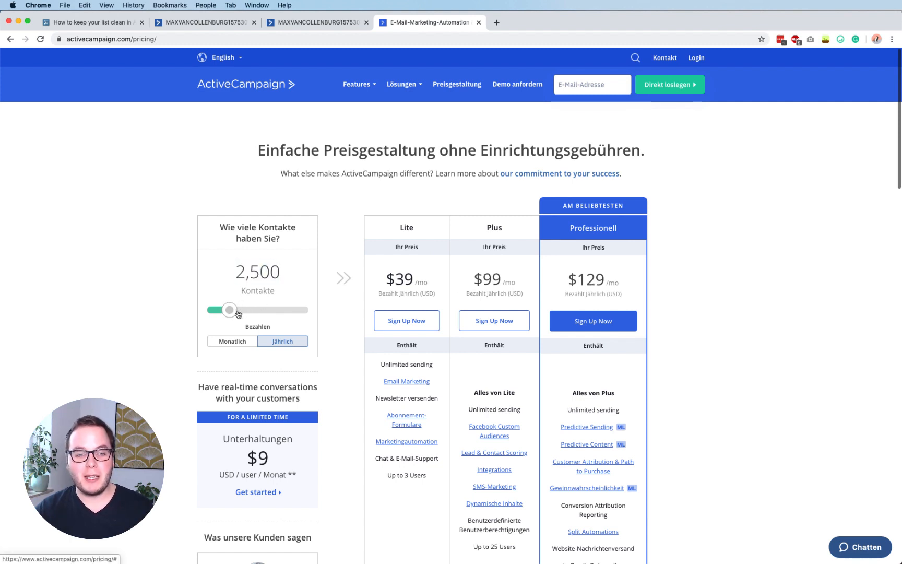
double_click(259, 270)
click(269, 270)
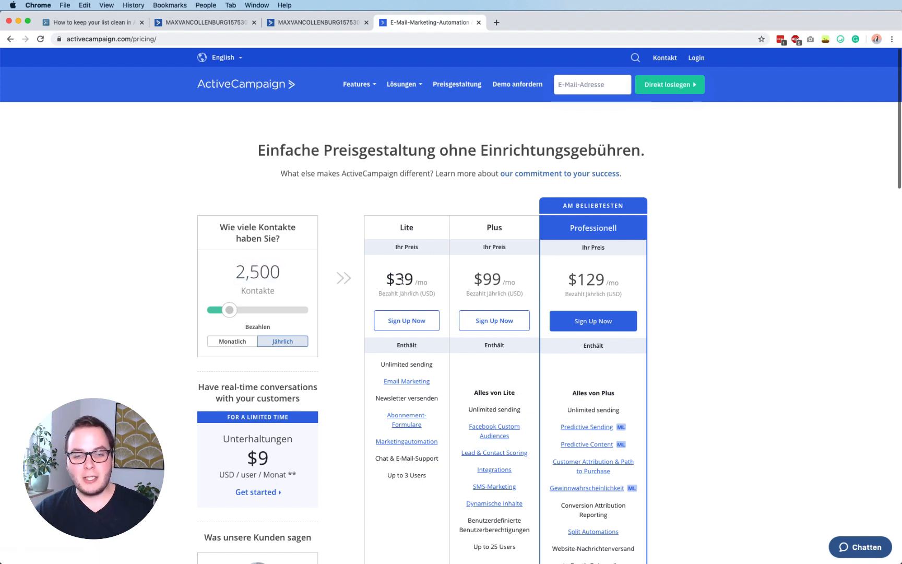
drag(233, 313, 218, 312)
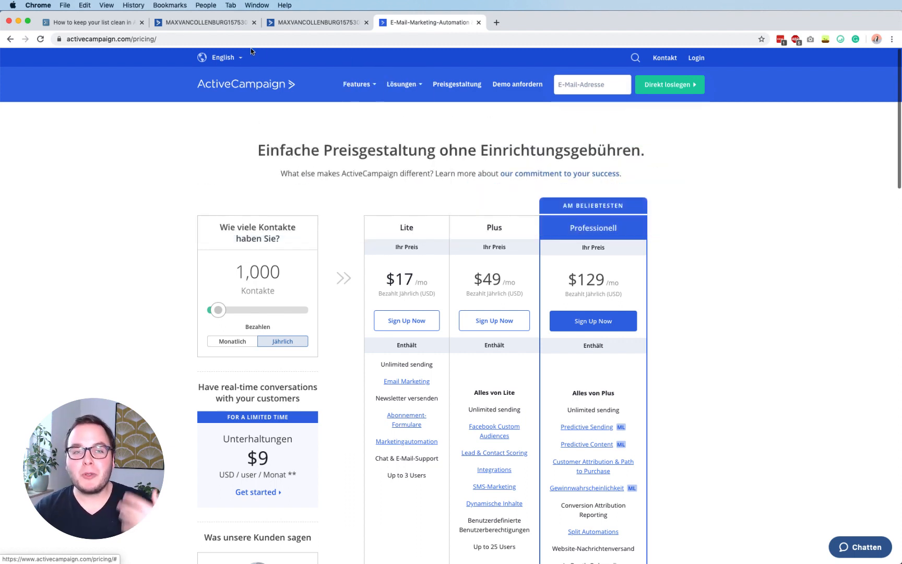
Return to the list-cleaning outline in WorkFlowy and expand the Reason #2 item about hurting deliverability.
click(107, 22)
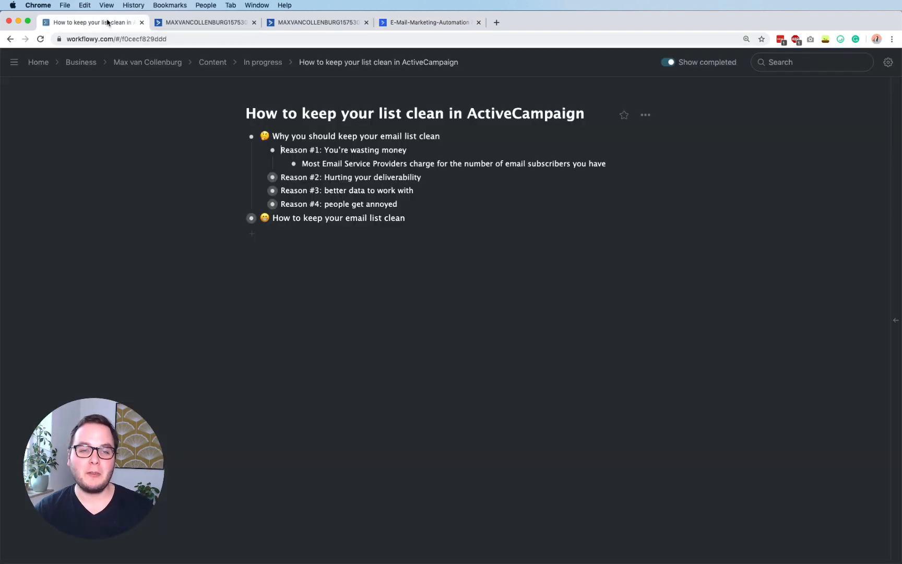
triple_click(311, 176)
double_click(341, 174)
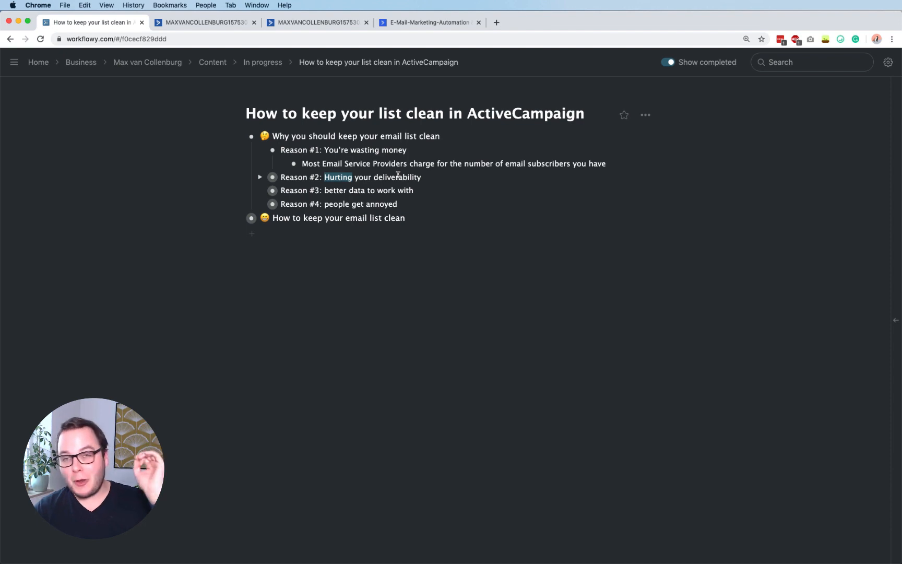
double_click(398, 175)
click(398, 175)
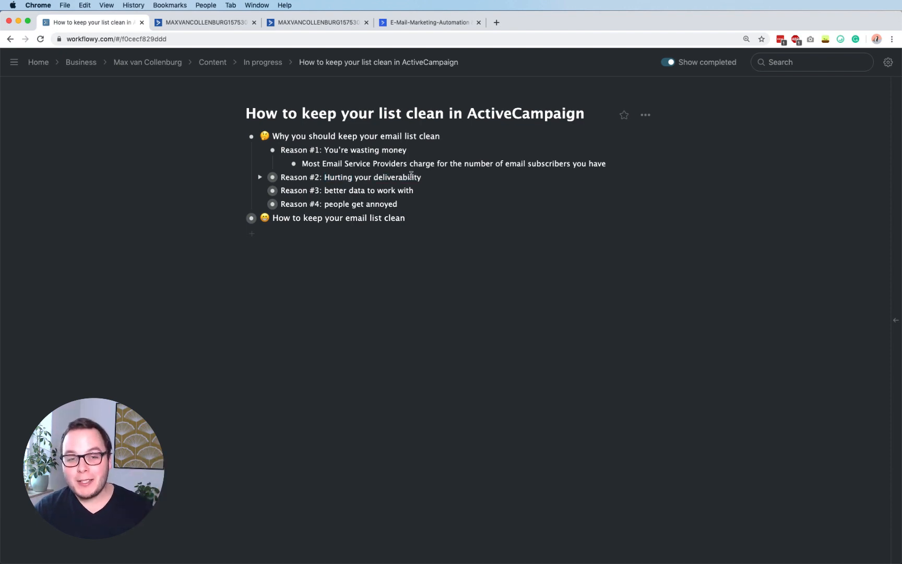
click(260, 177)
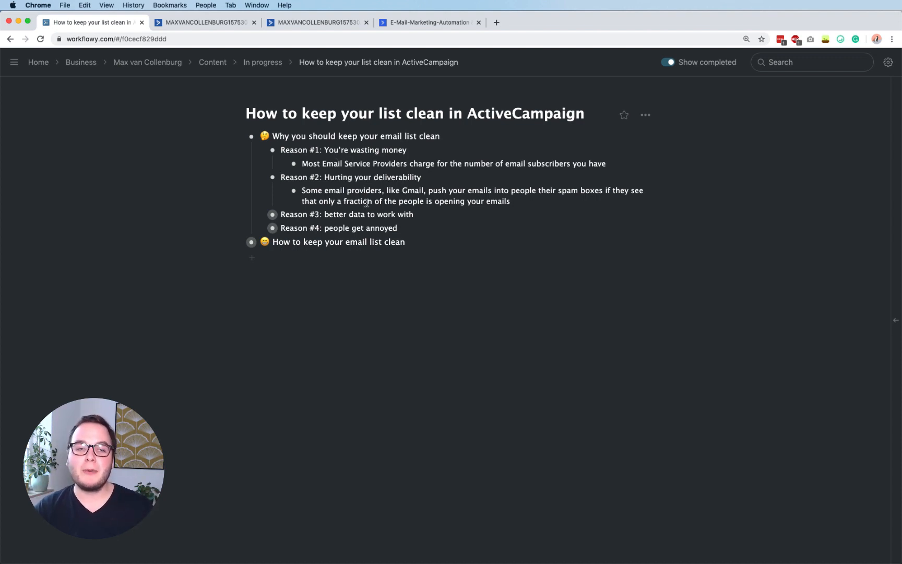
Expand the Reason #3 item about better data and the Reason #4 item about annoyed people.
triple_click(302, 215)
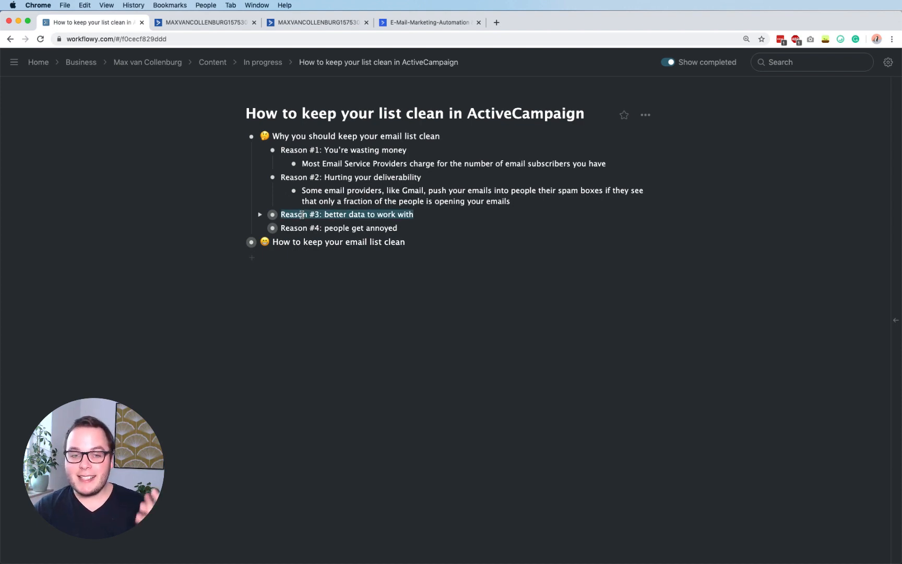
click(260, 214)
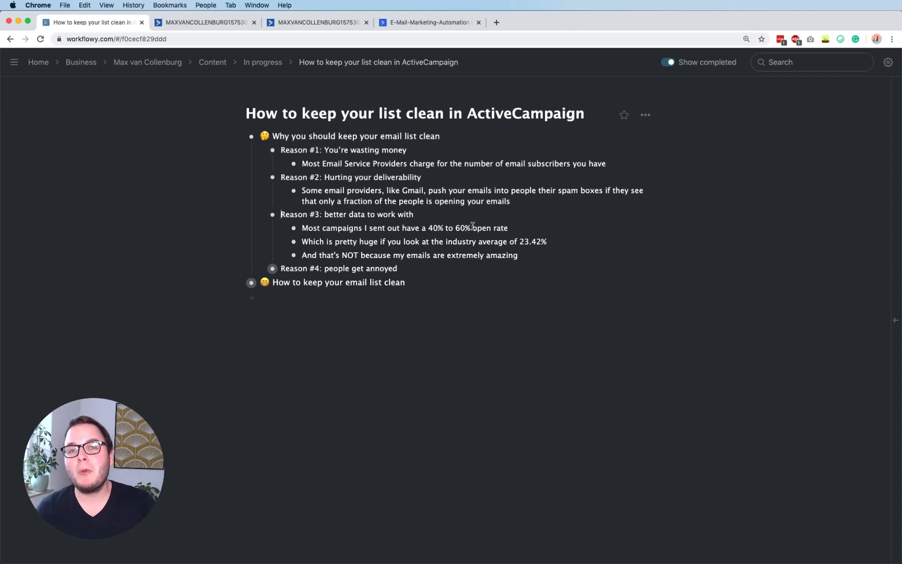
click(394, 237)
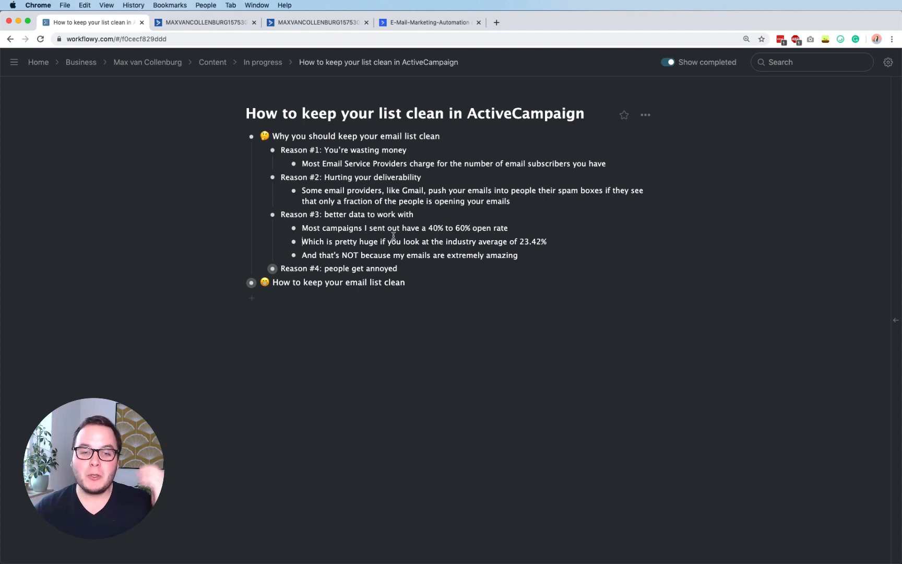
triple_click(311, 267)
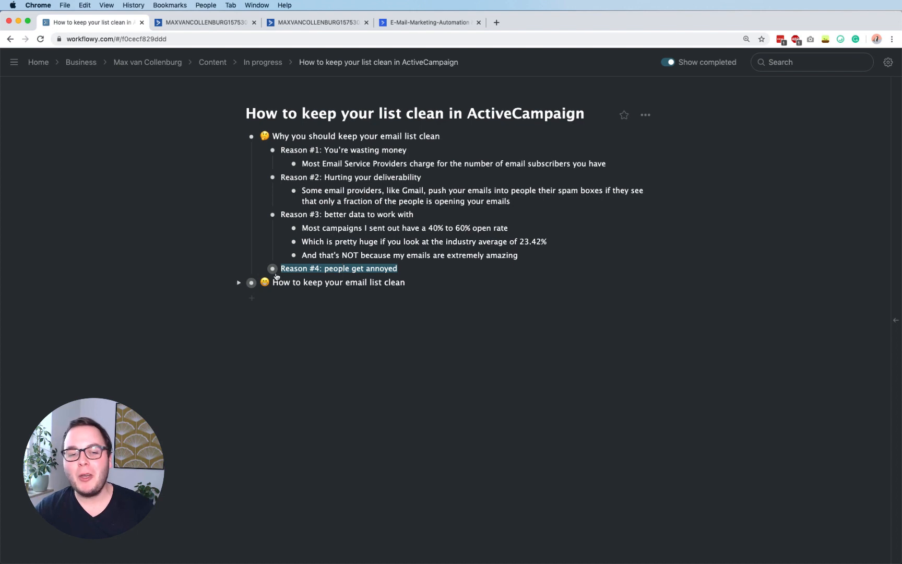
click(260, 268)
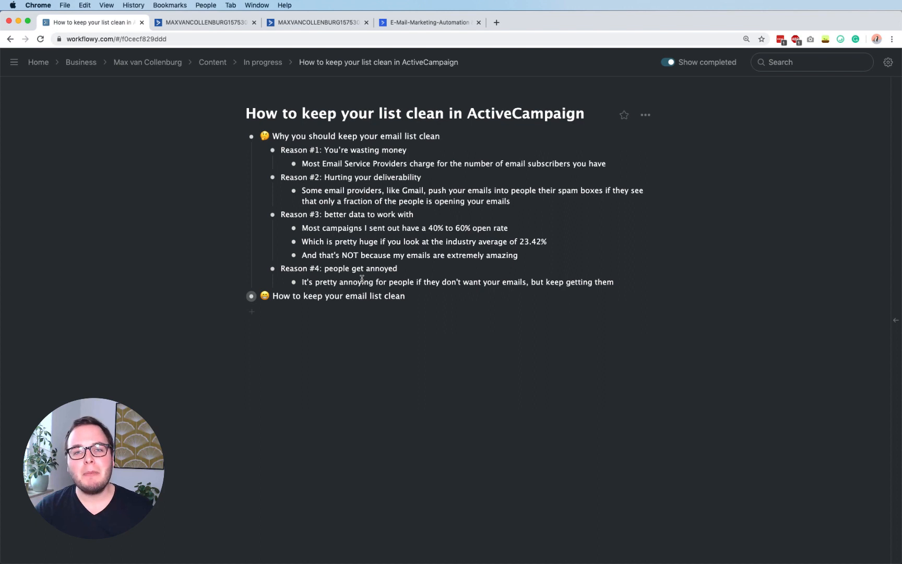
Expand the "How to keep your email list clean" section and its "Tracking last email open" item.
triple_click(301, 297)
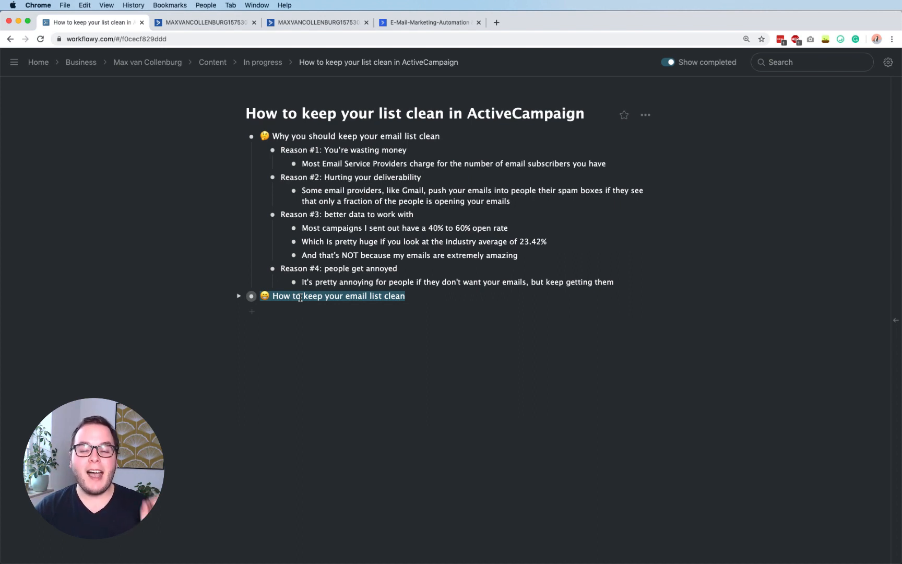
click(239, 296)
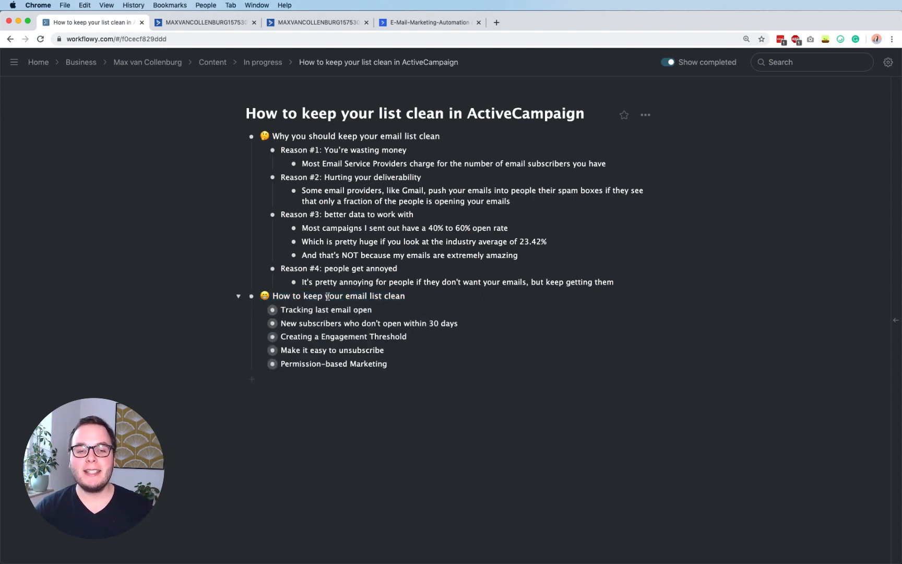
drag(309, 303, 410, 364)
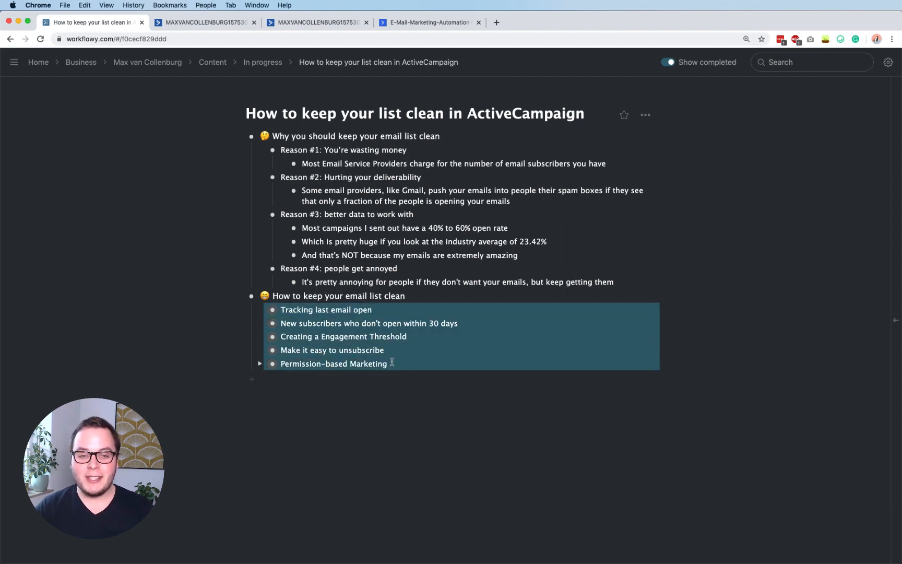
click(386, 330)
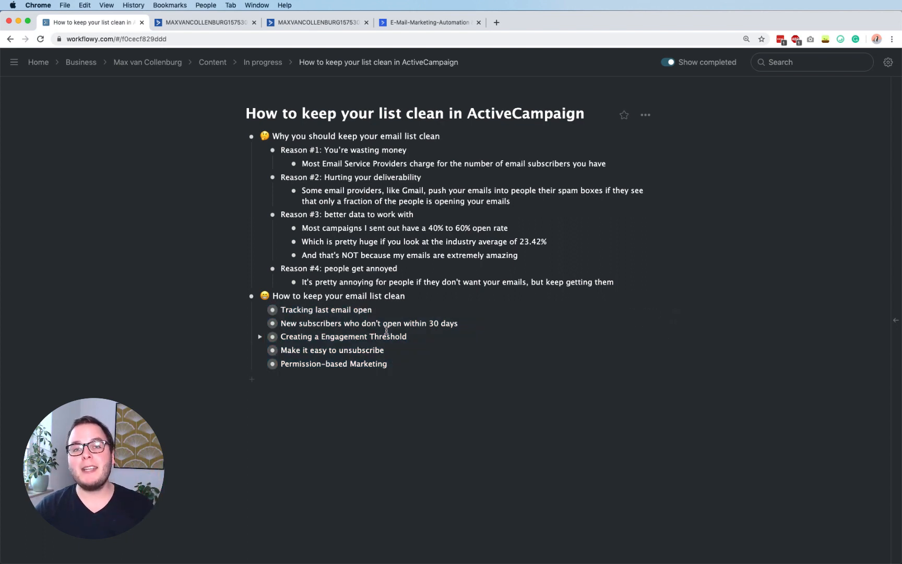
triple_click(316, 309)
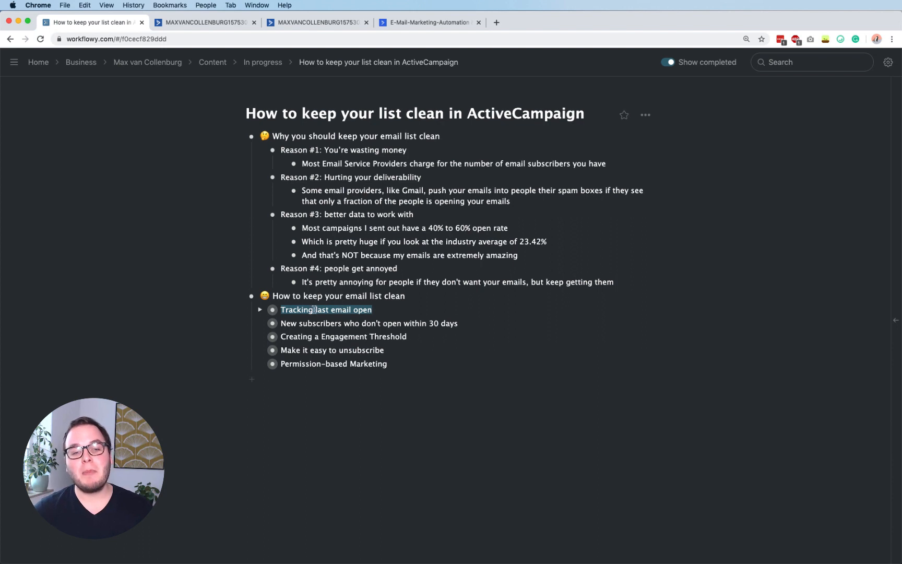
key(super+Down)
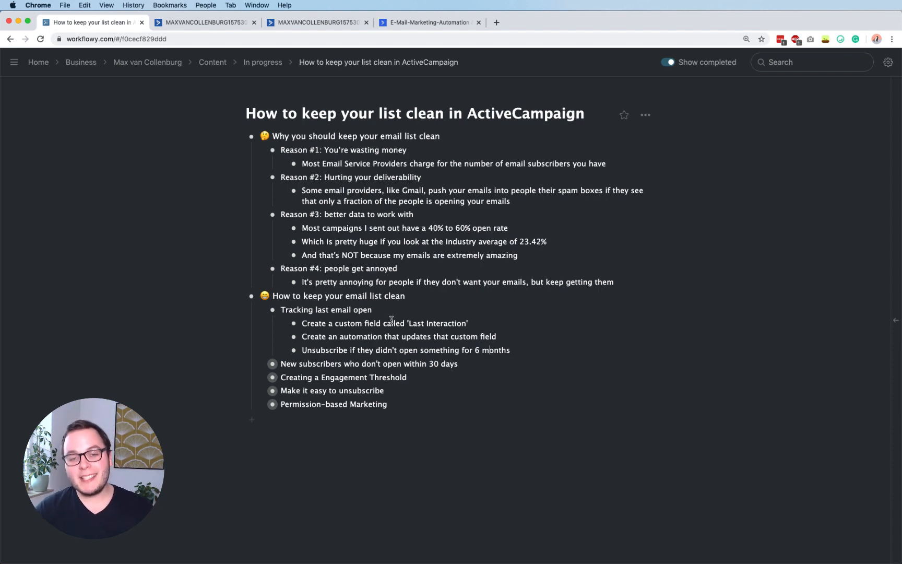
Switch to ActiveCampaign's contact fields page and view the form for adding a field group, leaving it without creating one.
click(315, 21)
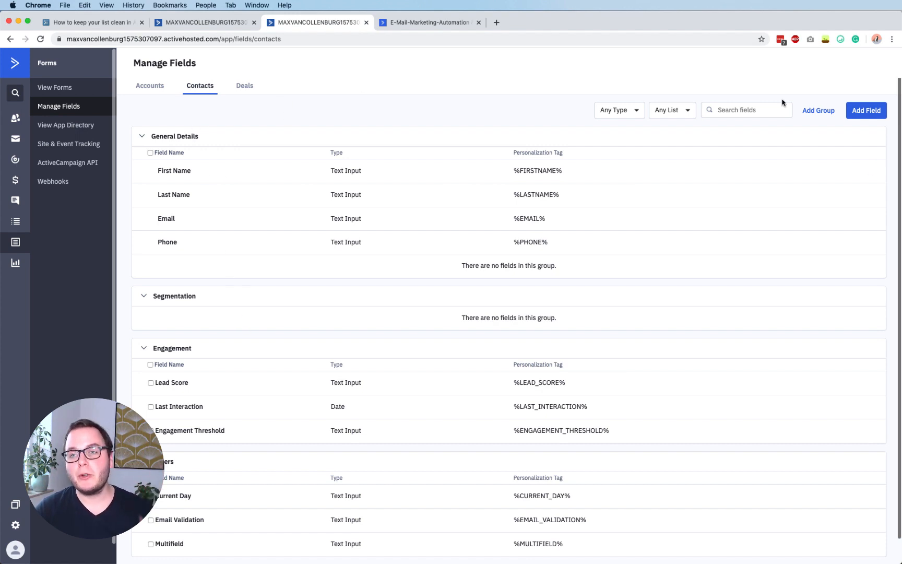
click(814, 111)
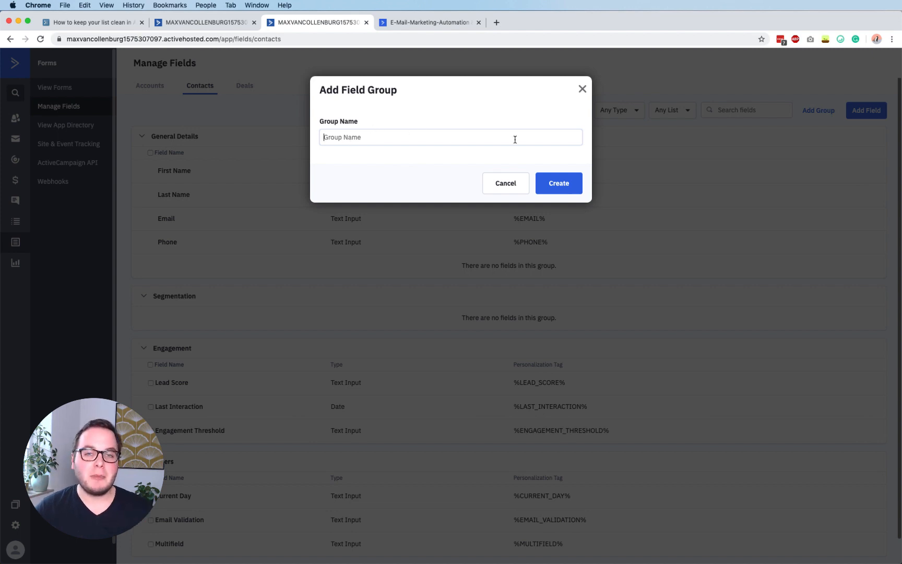
click(582, 89)
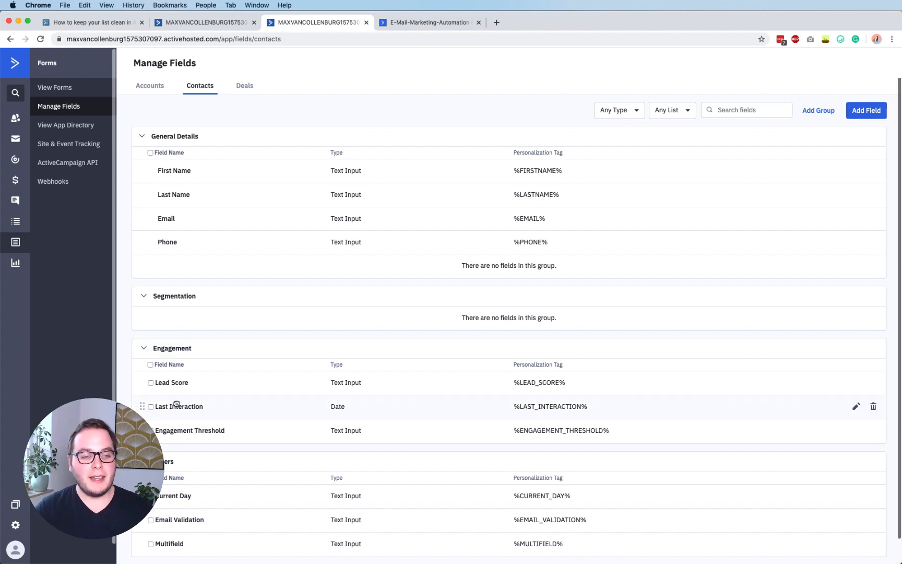
Try to add a contact field named Last Interaction in the Engagement group with the Date field type.
click(867, 111)
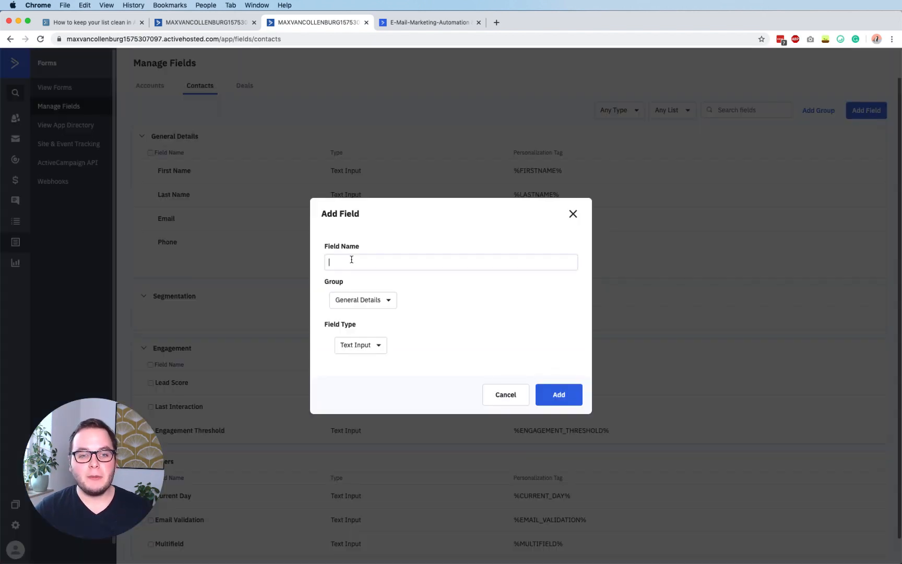
text(Last Interaction)
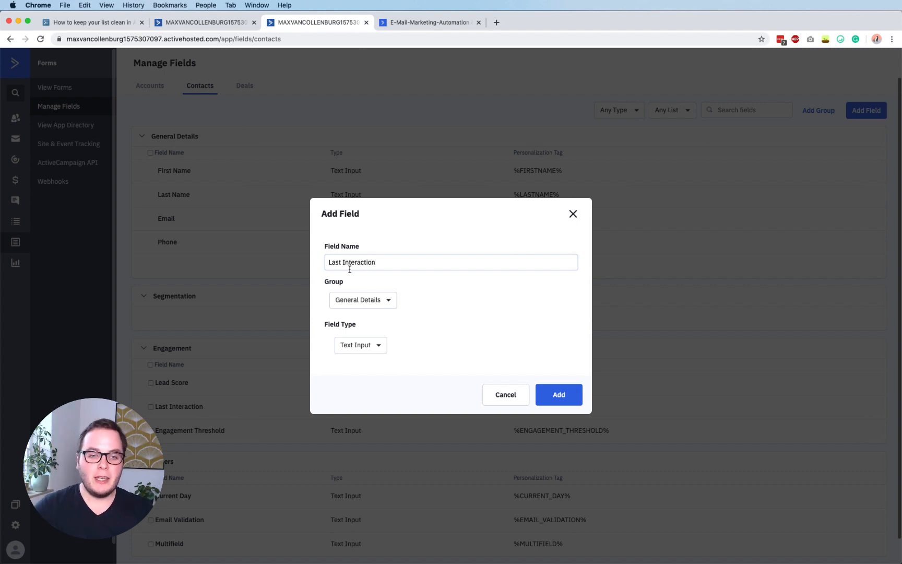
click(344, 296)
click(345, 297)
click(345, 297)
click(362, 339)
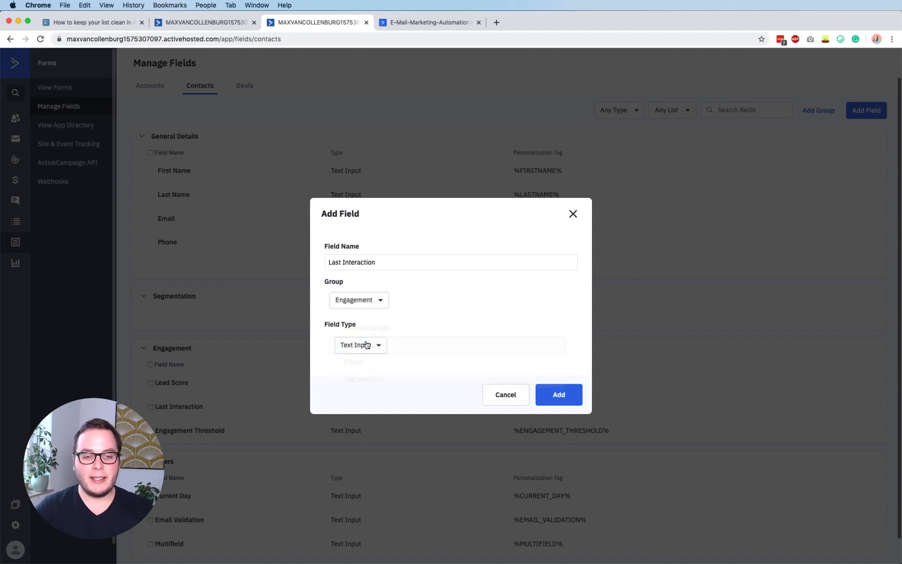
click(359, 346)
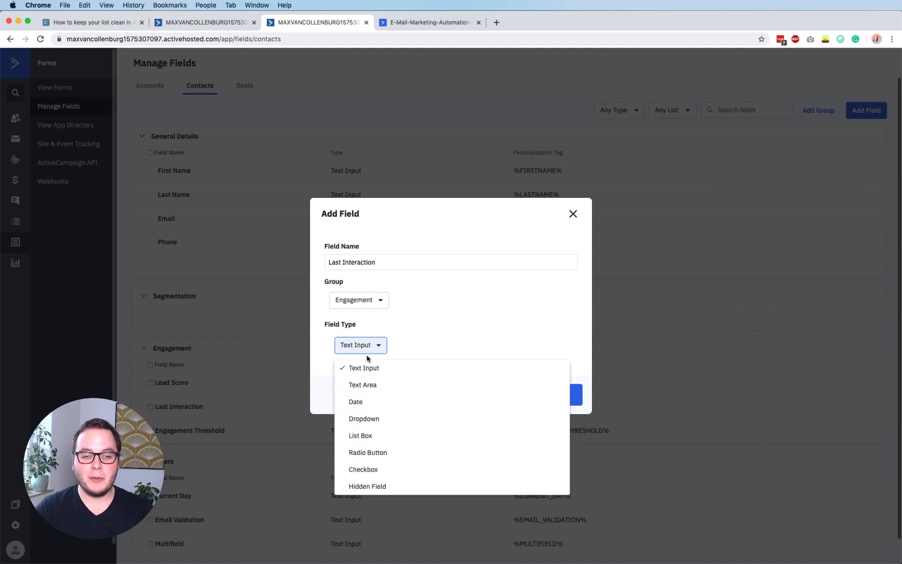
click(356, 402)
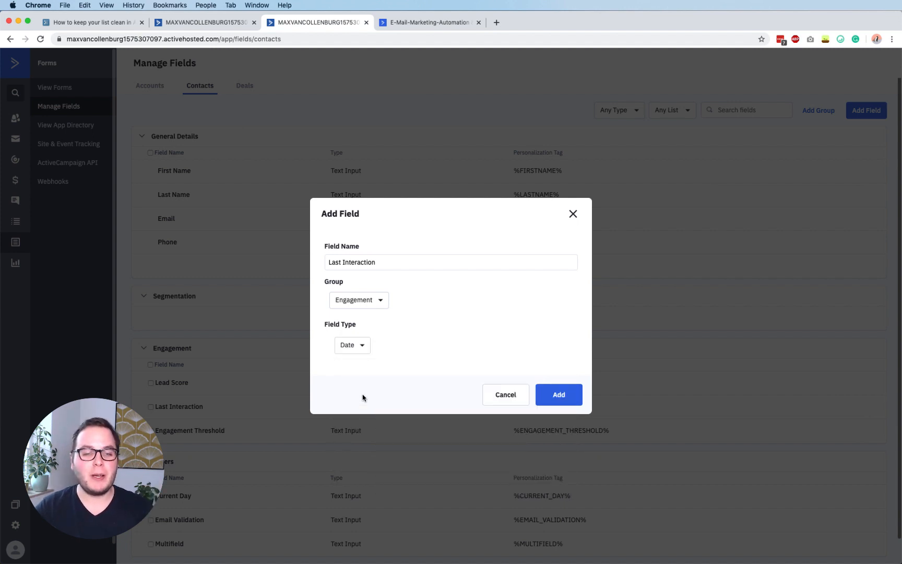
click(558, 395)
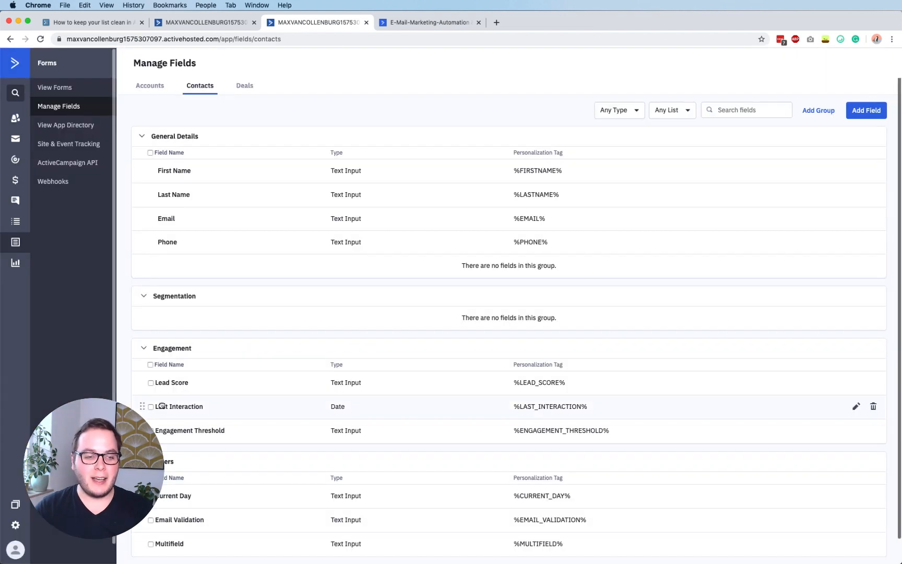
Go to the ActiveCampaign automations list and create a new automation using the Start from Scratch recipe.
click(207, 22)
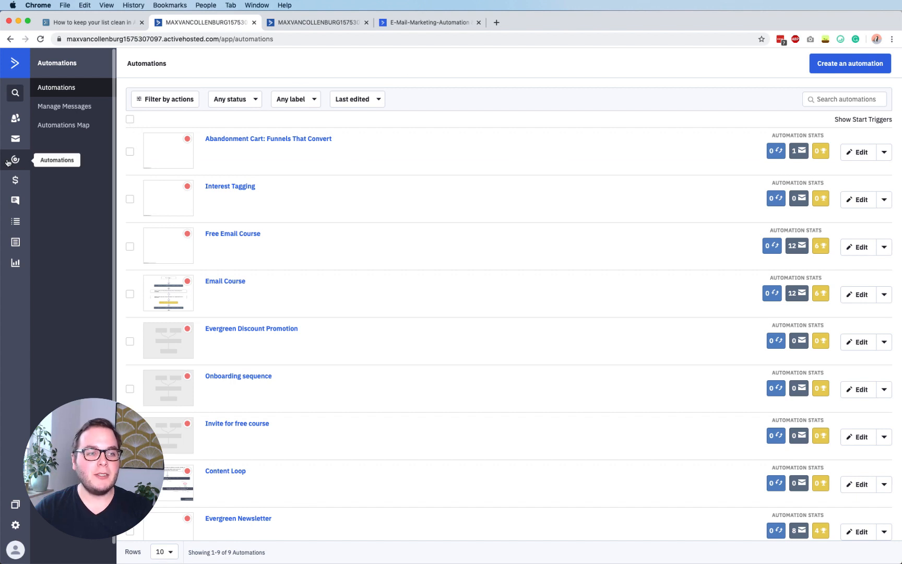
click(827, 59)
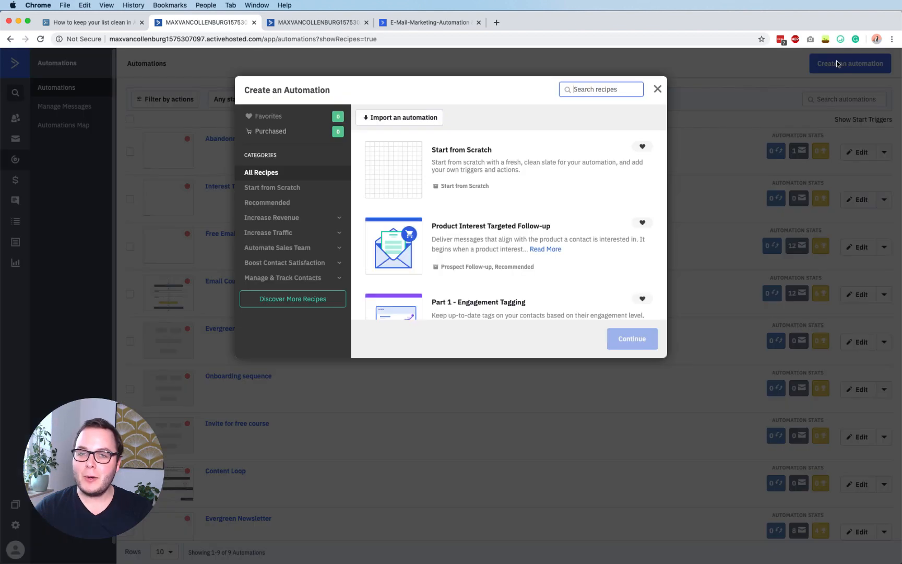
click(457, 165)
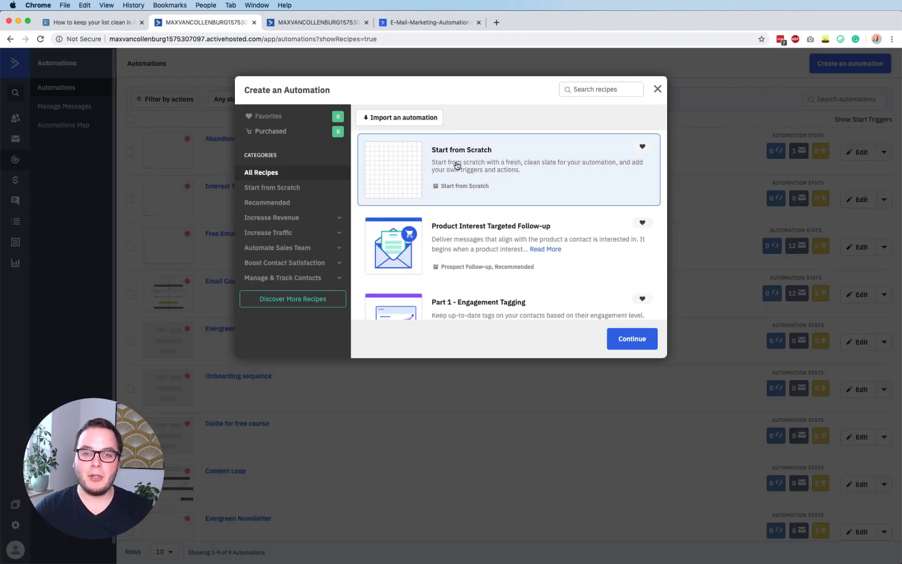
click(641, 343)
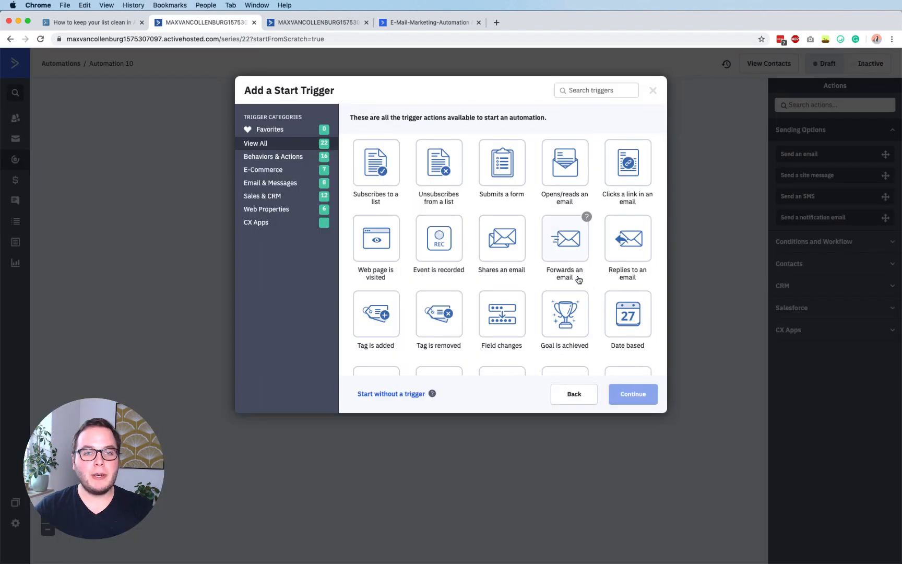
Add a start trigger for a contact opening any campaign email in any list, running multiple times, without adding an action yet.
click(574, 174)
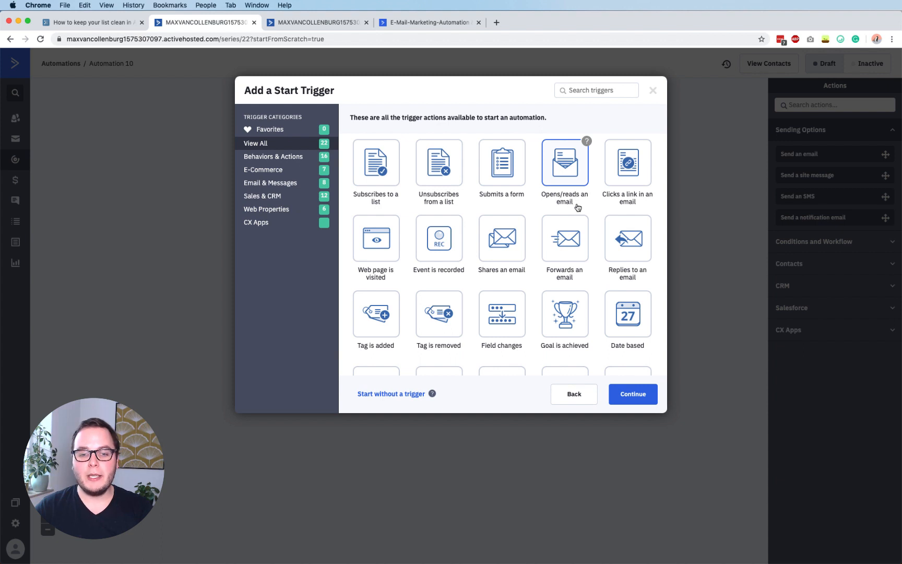
click(643, 398)
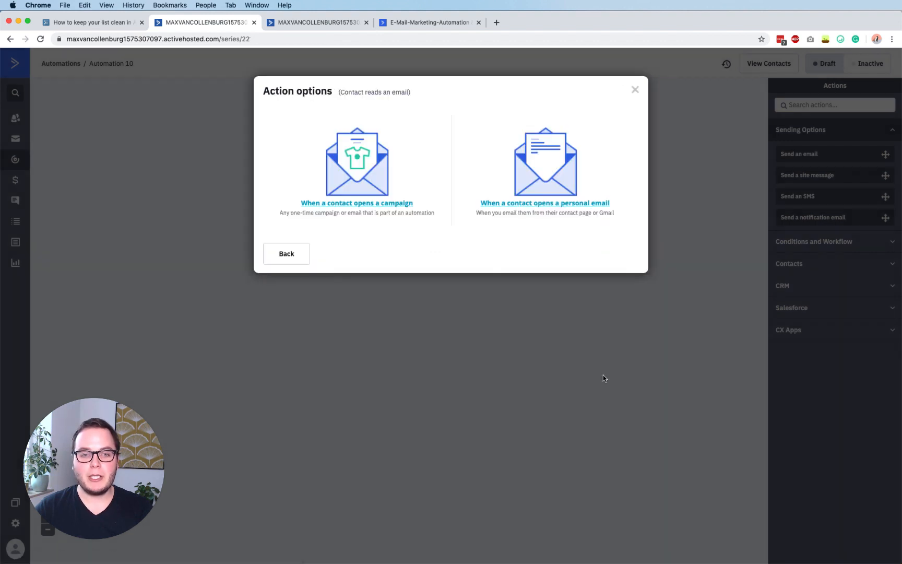
click(337, 203)
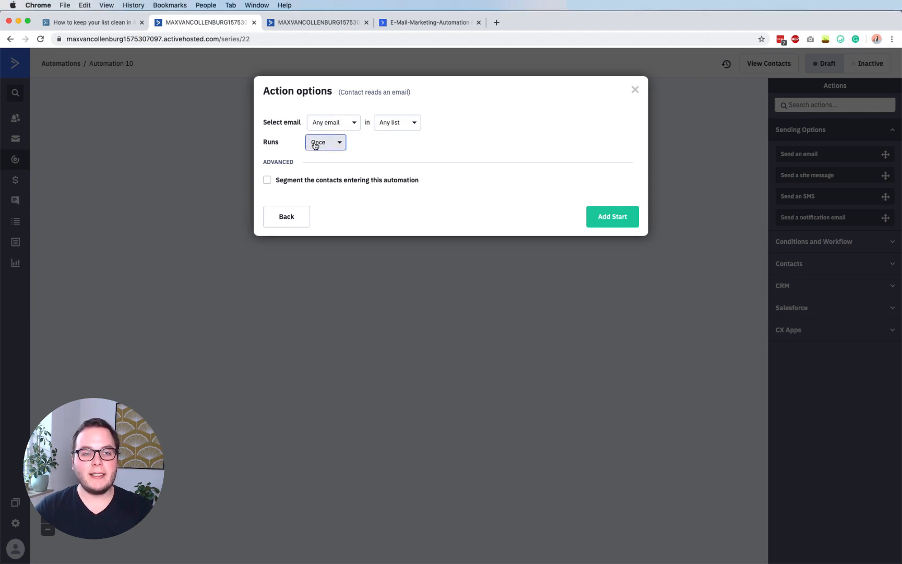
click(314, 143)
click(333, 180)
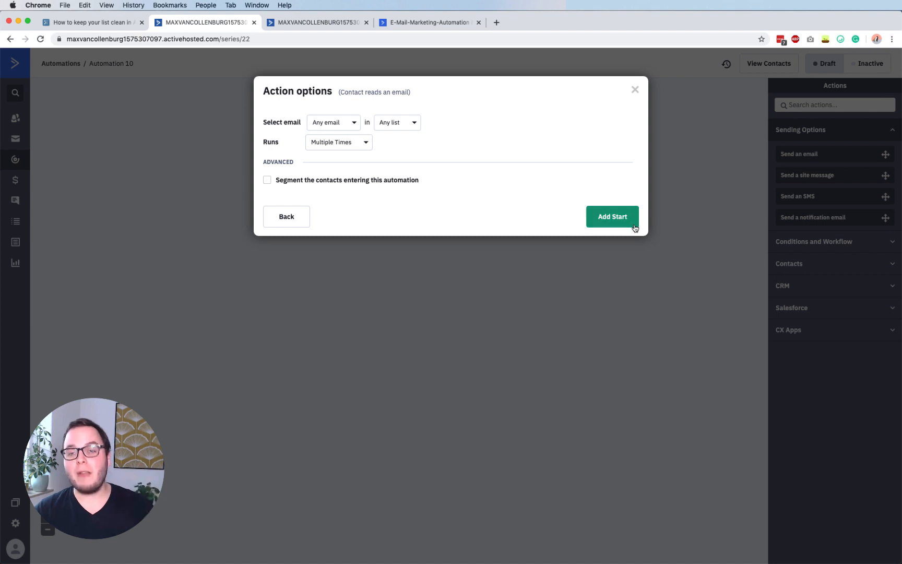
click(608, 220)
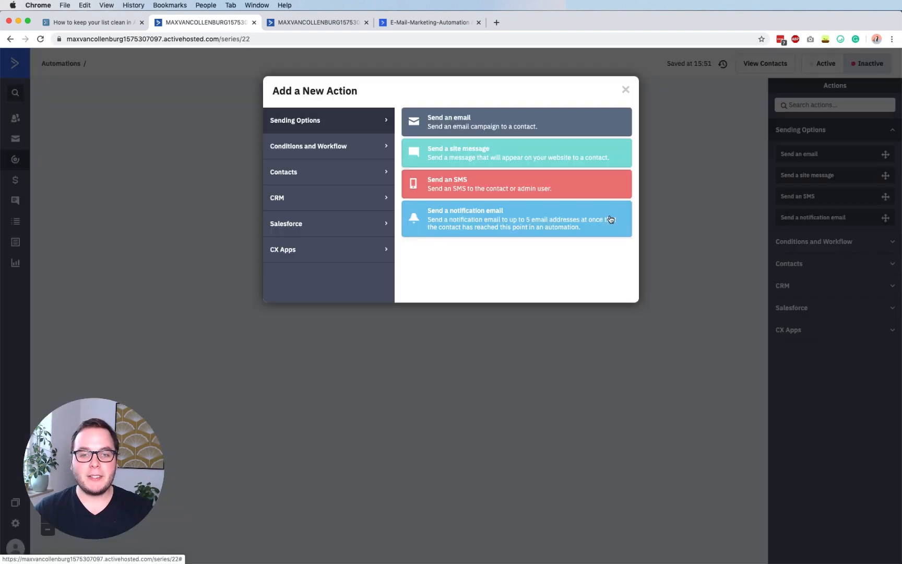
click(676, 246)
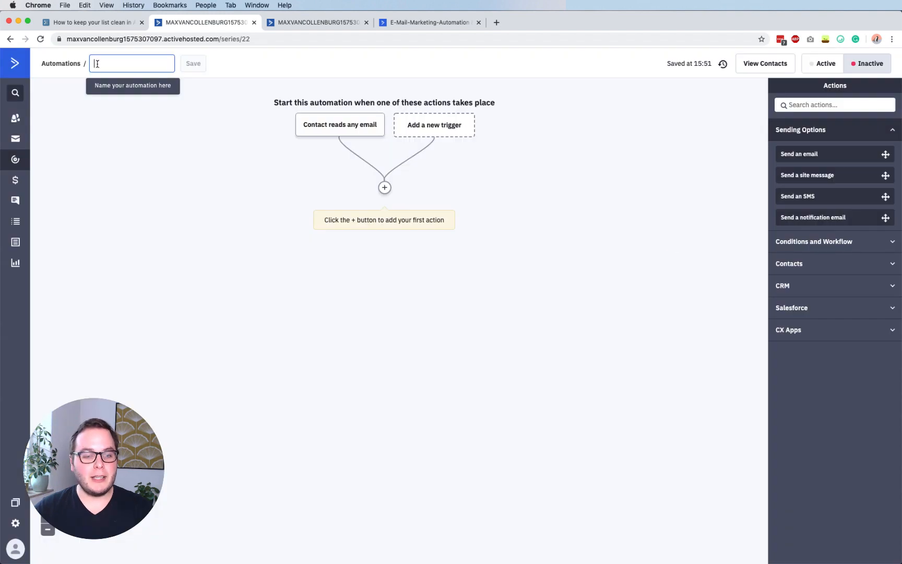
Name the automation "Update Last Interaction".
text(Update Las)
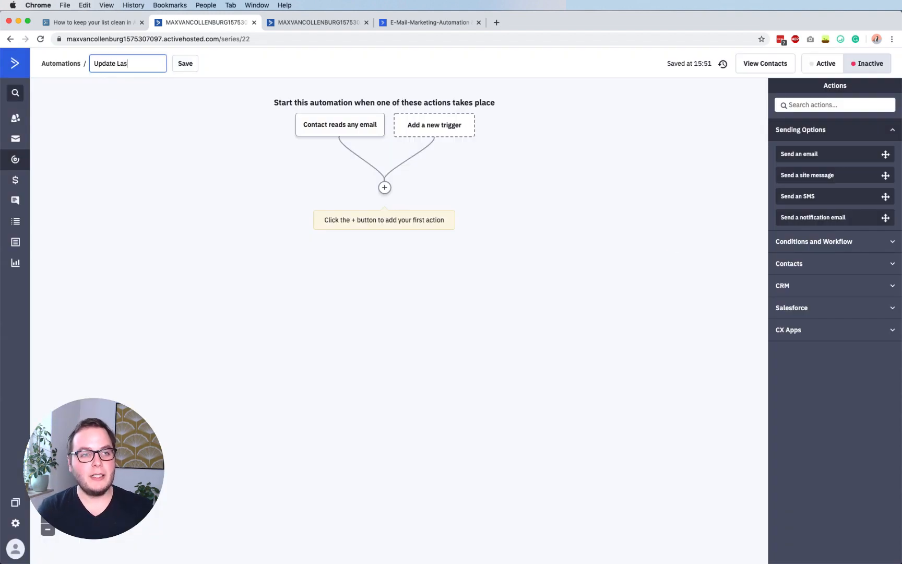
text(t Interactio)
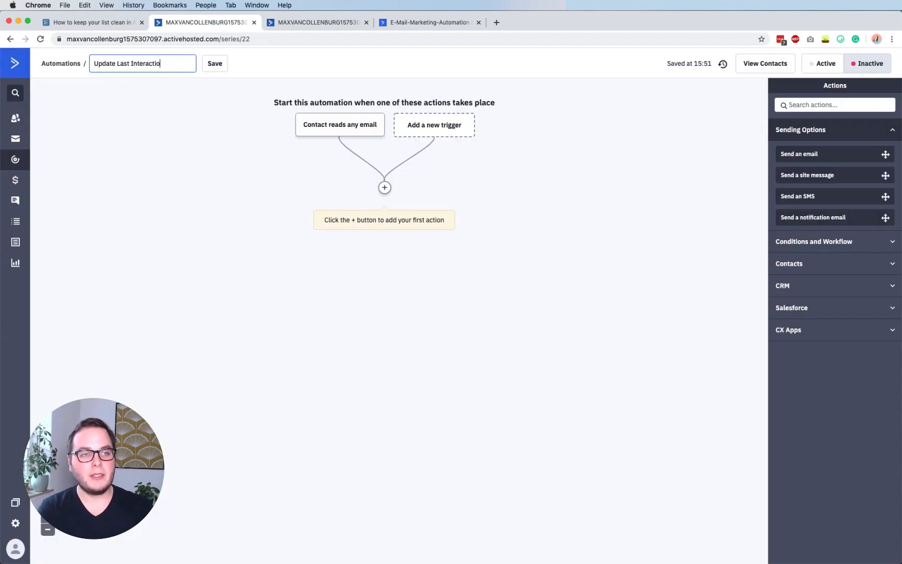
text(n)
key(Return)
Add an Update a contact action below the trigger that sets the Last Interaction field to the current time.
click(385, 188)
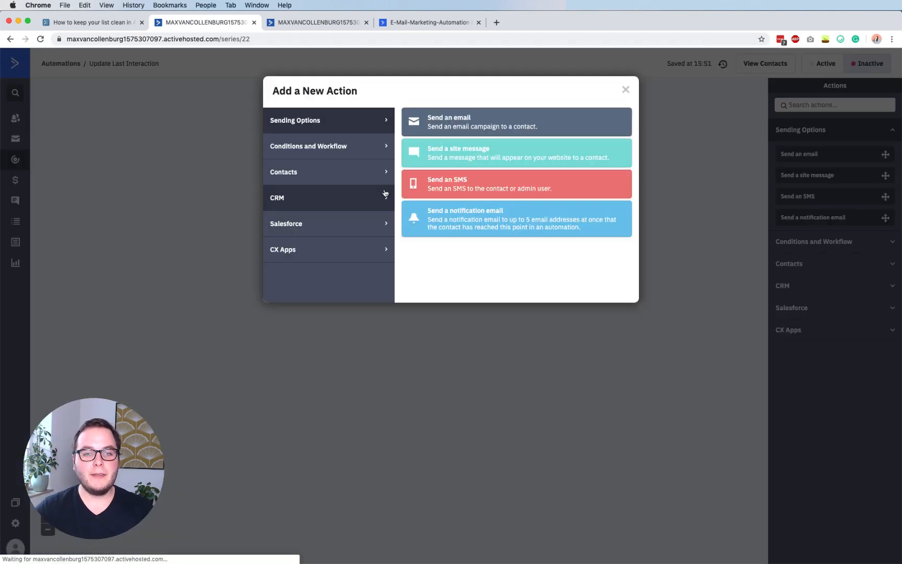
click(373, 154)
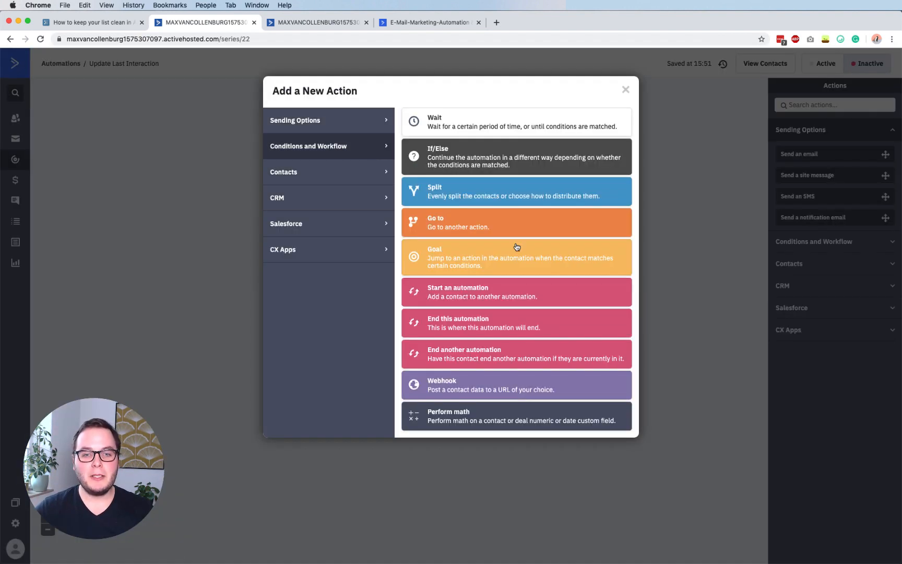
click(335, 174)
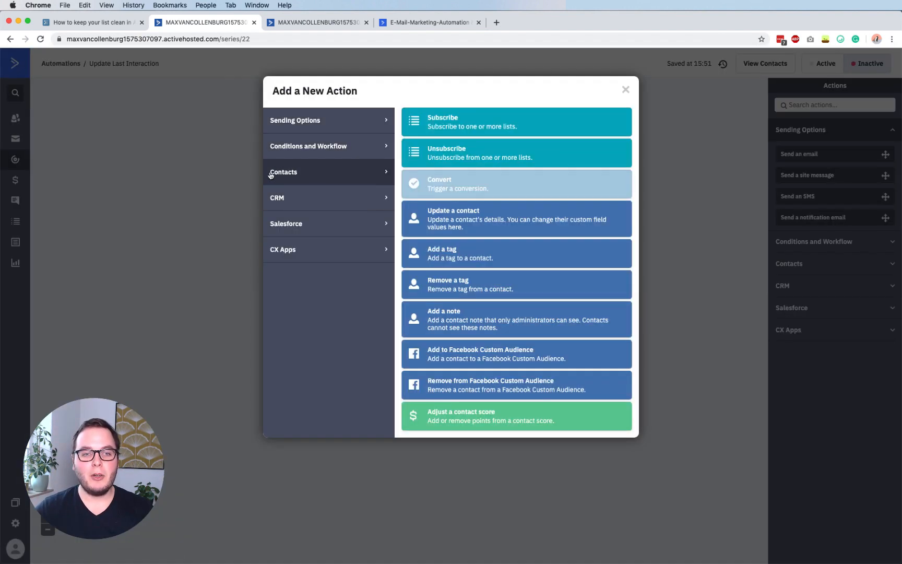
click(449, 219)
click(340, 158)
scroll(338, 223, down, 2)
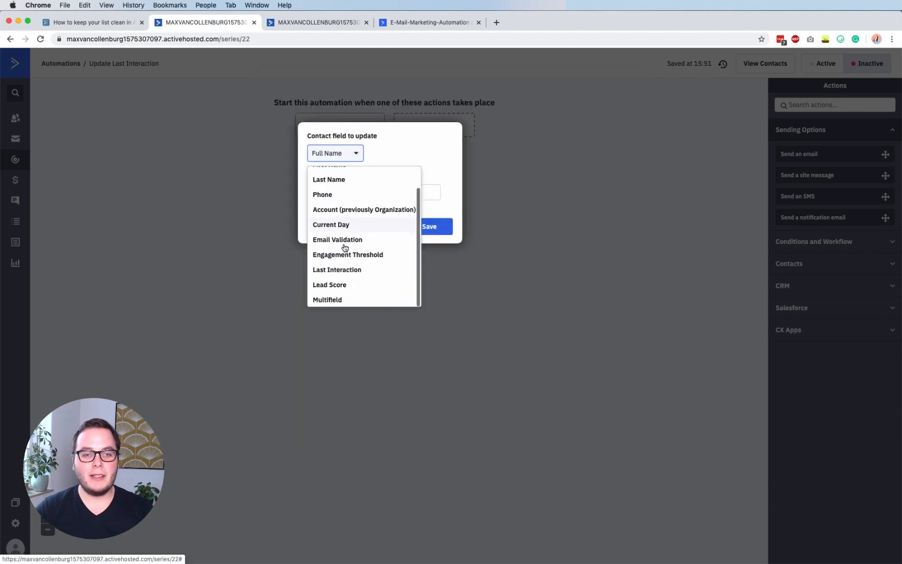
click(342, 267)
click(343, 193)
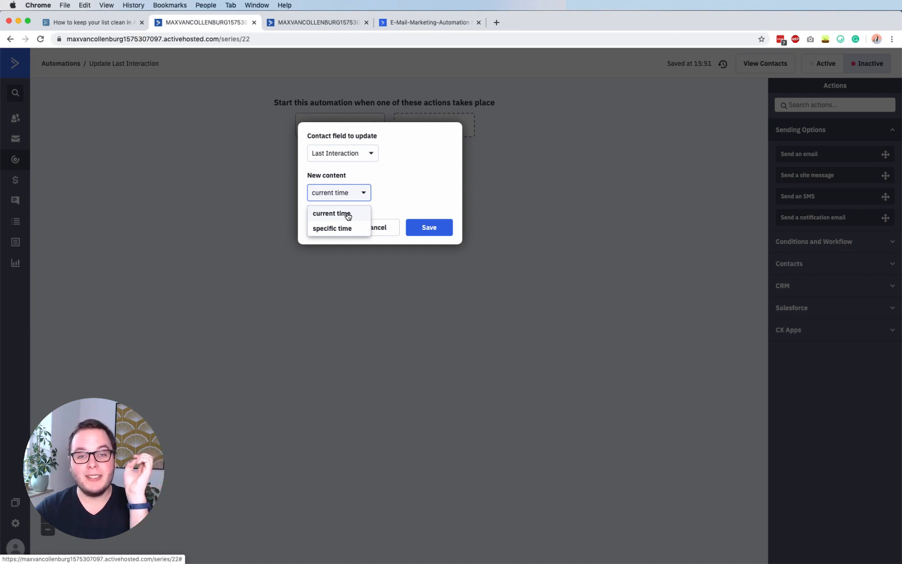
click(348, 214)
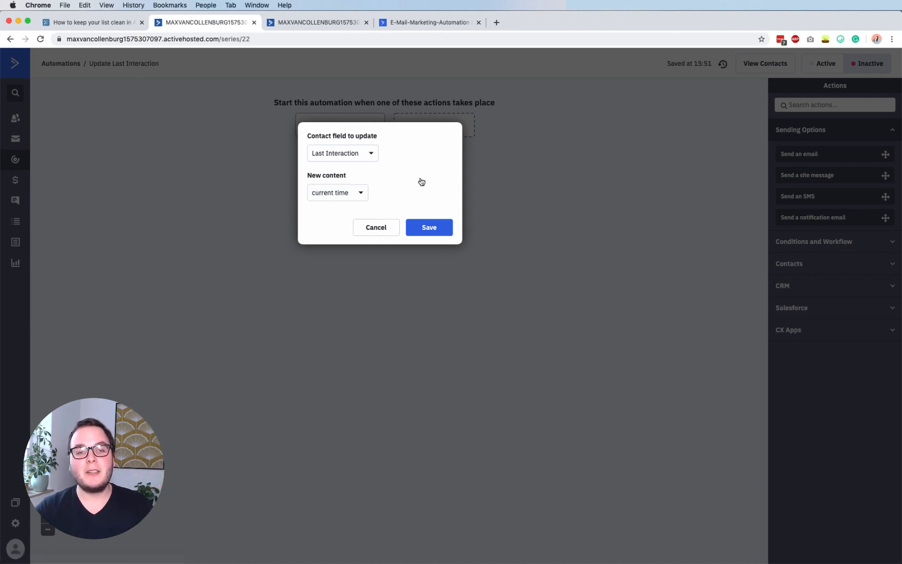
click(347, 197)
click(343, 213)
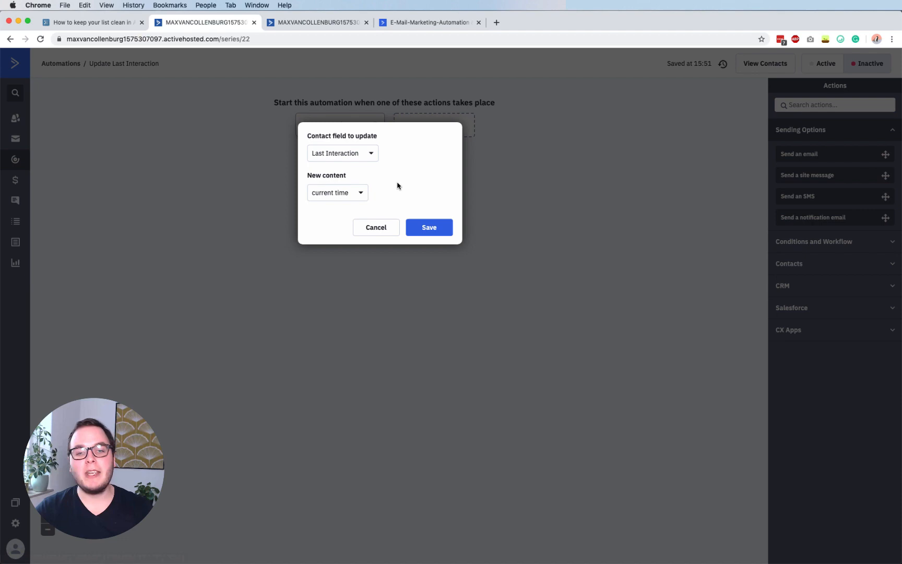
click(426, 232)
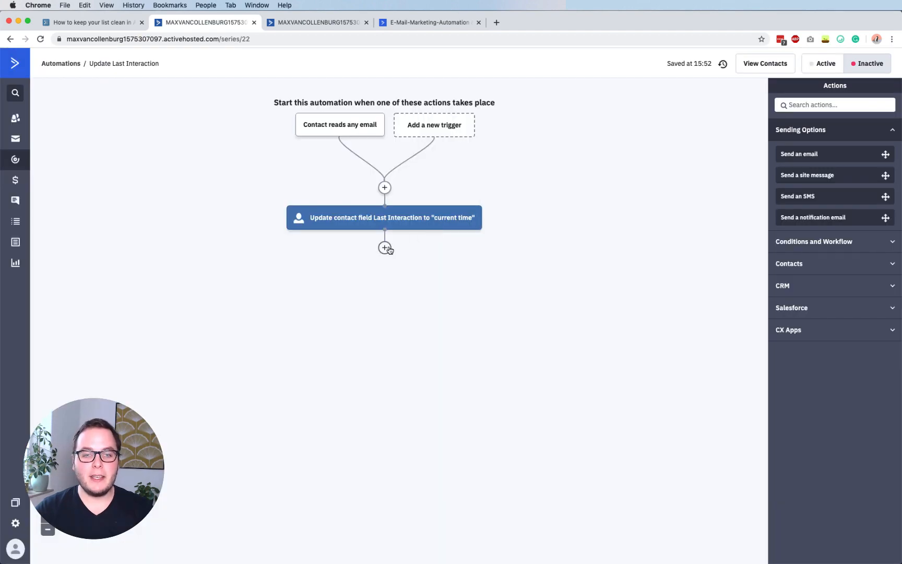
Add an End this automation action after the contact field update.
click(387, 246)
click(347, 149)
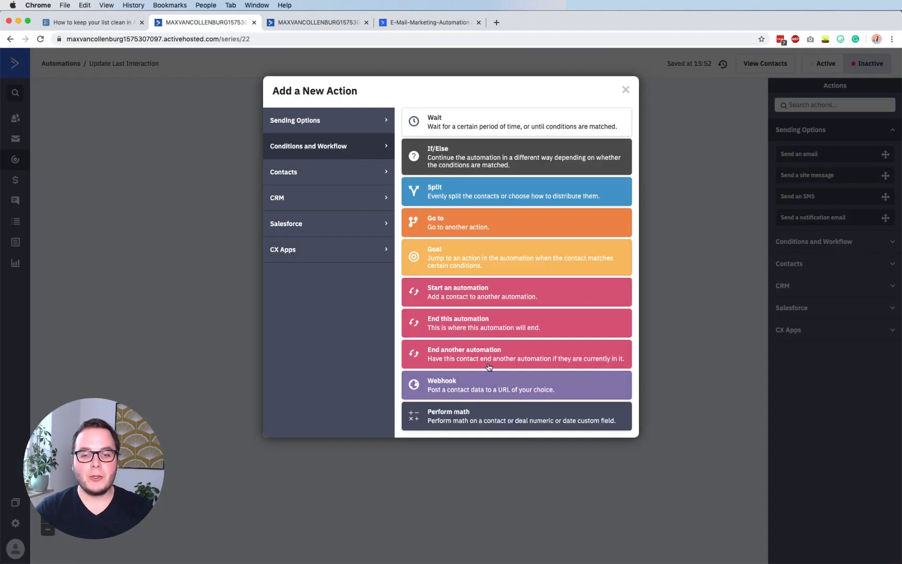
click(465, 322)
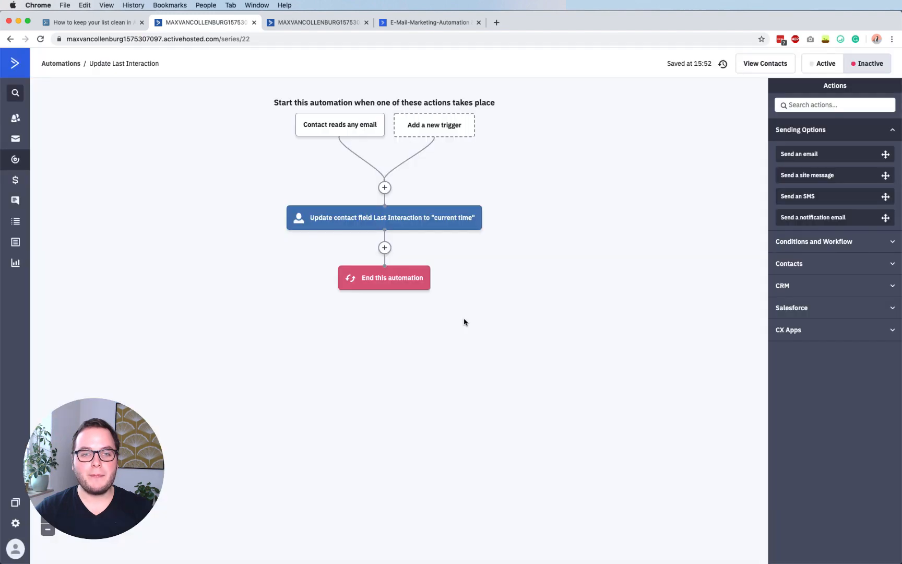
Add a second start trigger for a contact clicking any link in any email in any list, running multiple times.
mouse_move(343, 125)
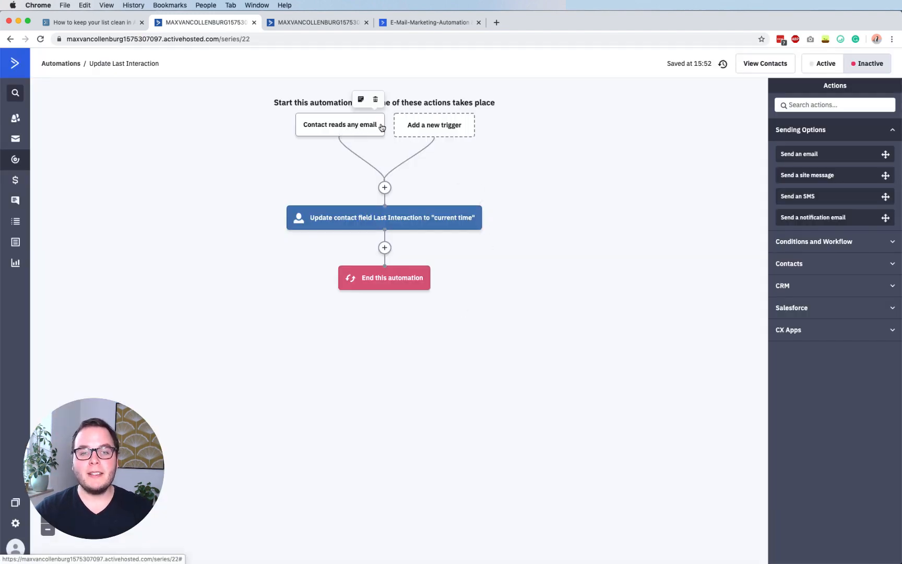
mouse_move(413, 219)
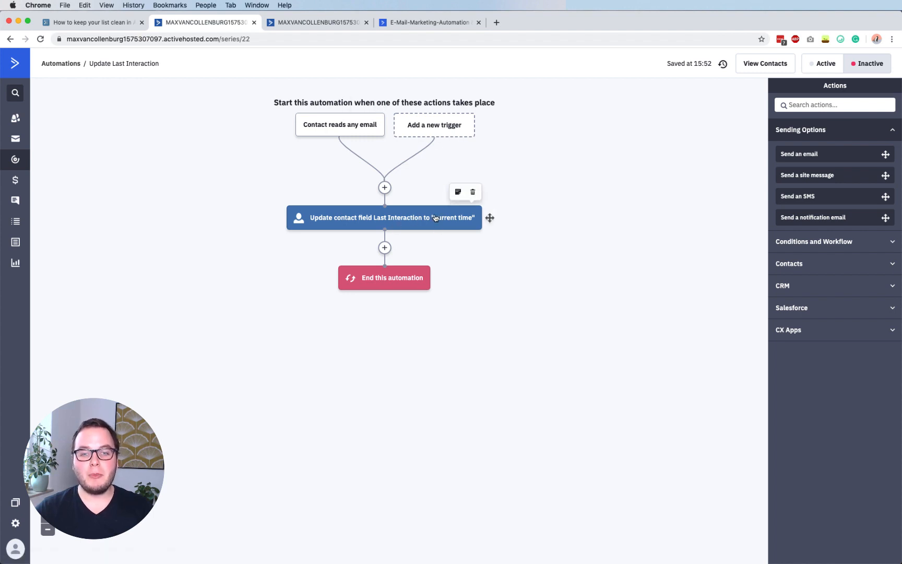
click(438, 133)
click(627, 152)
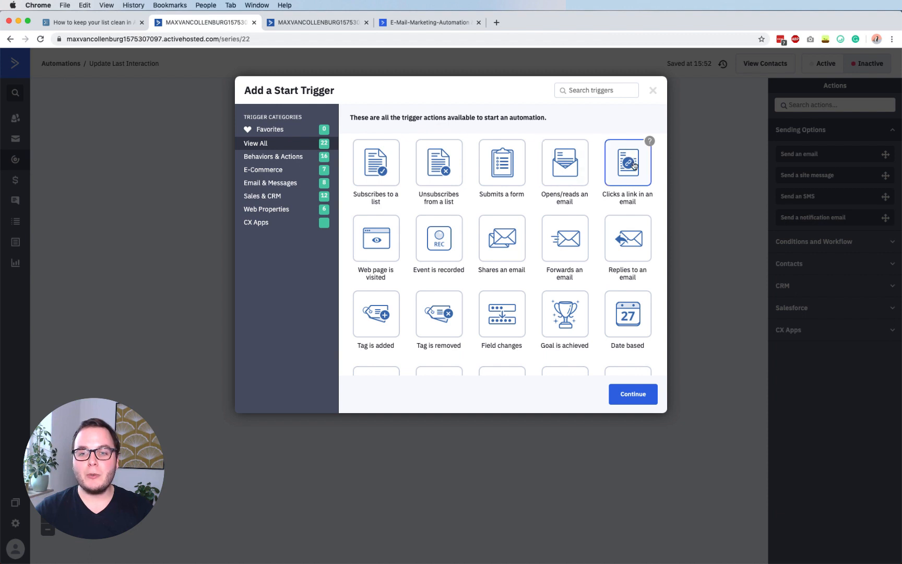
click(633, 395)
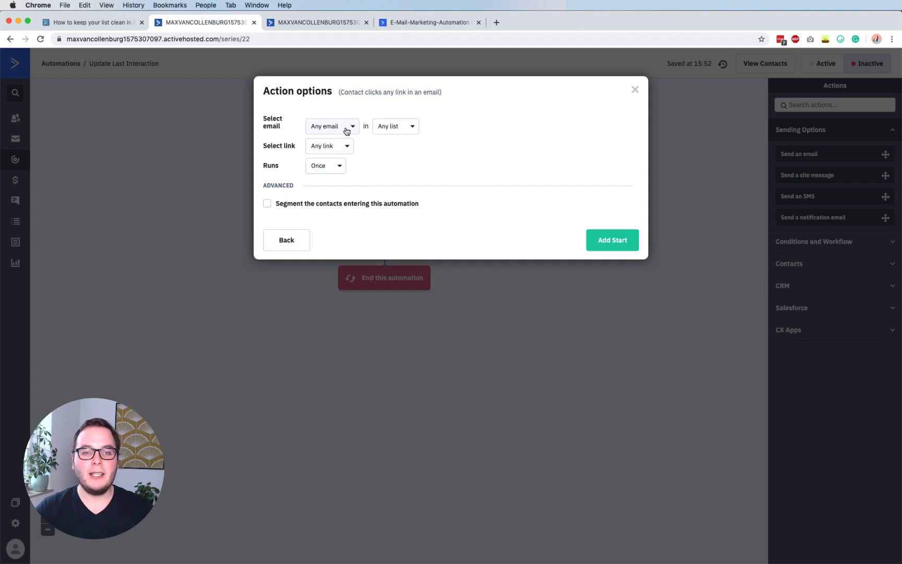
click(333, 167)
click(329, 202)
click(611, 240)
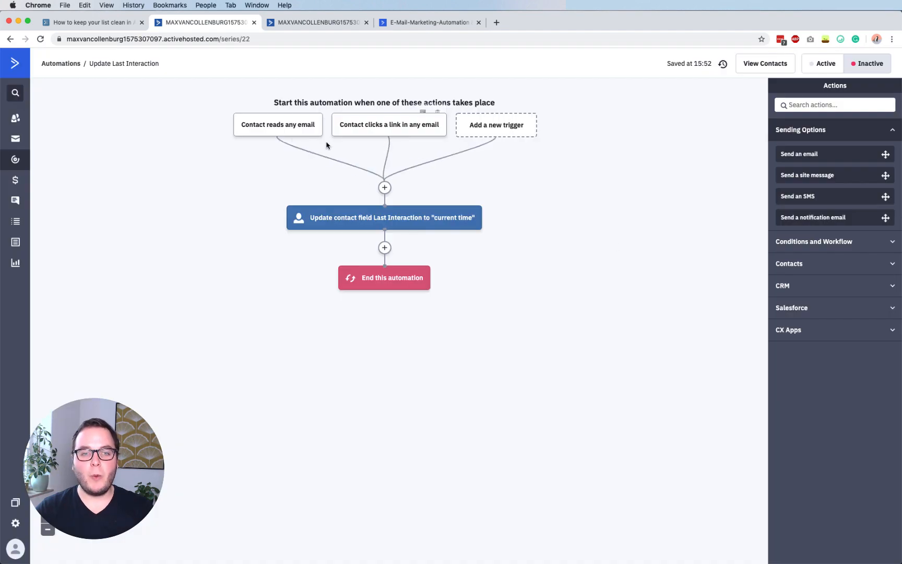
Open the automations list in a new browser tab and create another automation with the Start from Scratch recipe.
mouse_move(276, 125)
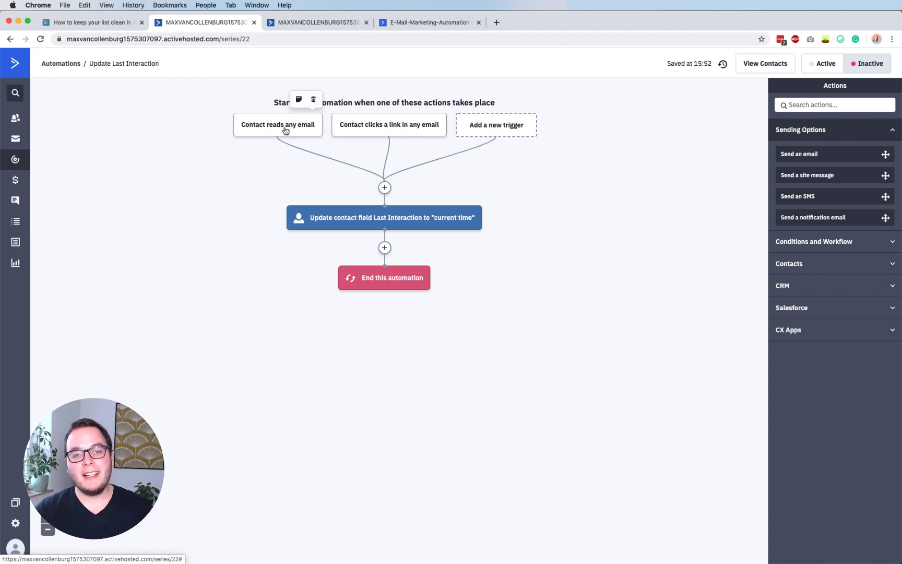
mouse_move(426, 126)
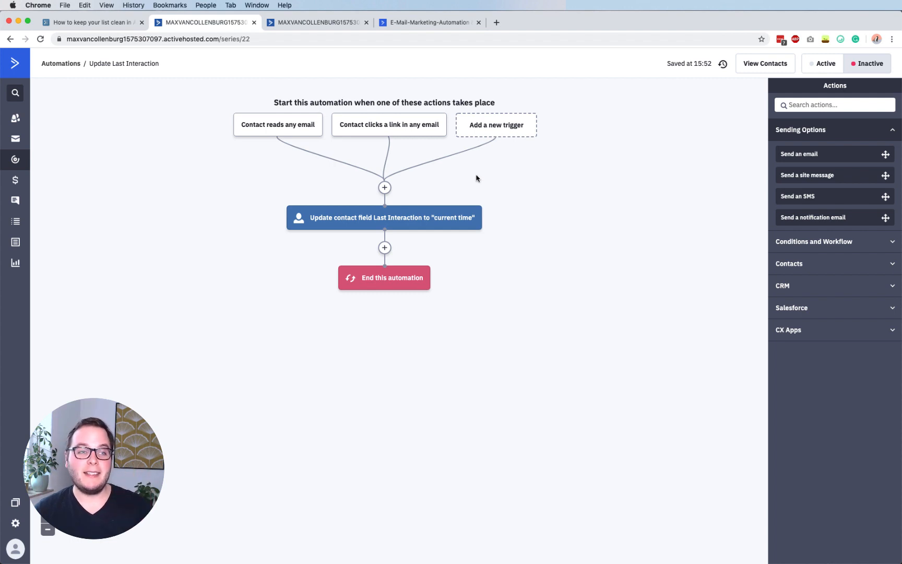
super+click(15, 159)
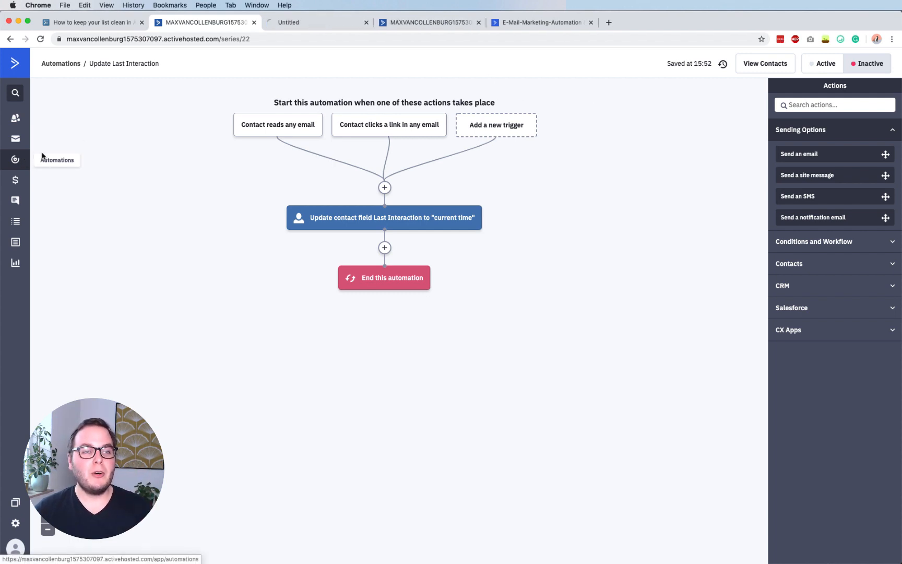
click(315, 23)
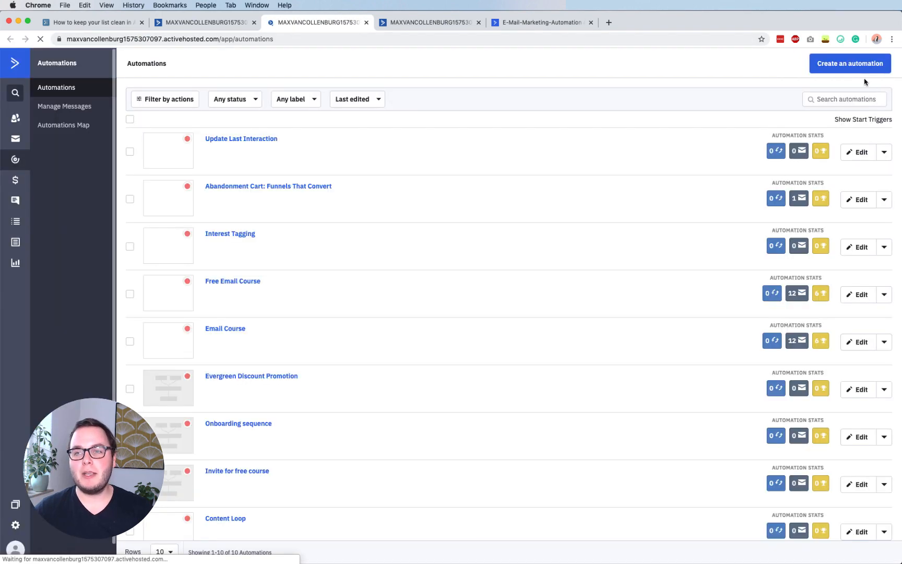
click(839, 65)
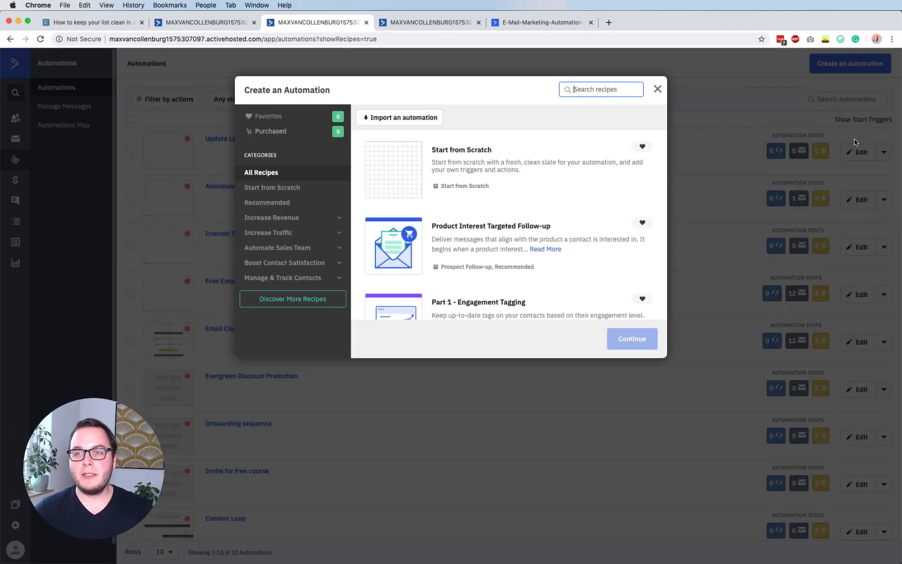
click(476, 164)
click(633, 338)
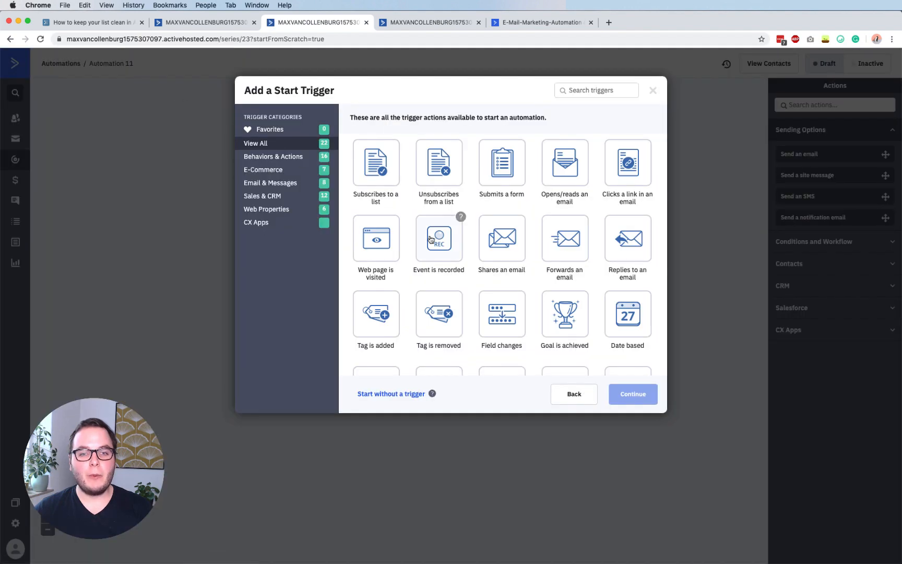
Choose a Date based start trigger and set its timing to 6 months after the date.
click(632, 321)
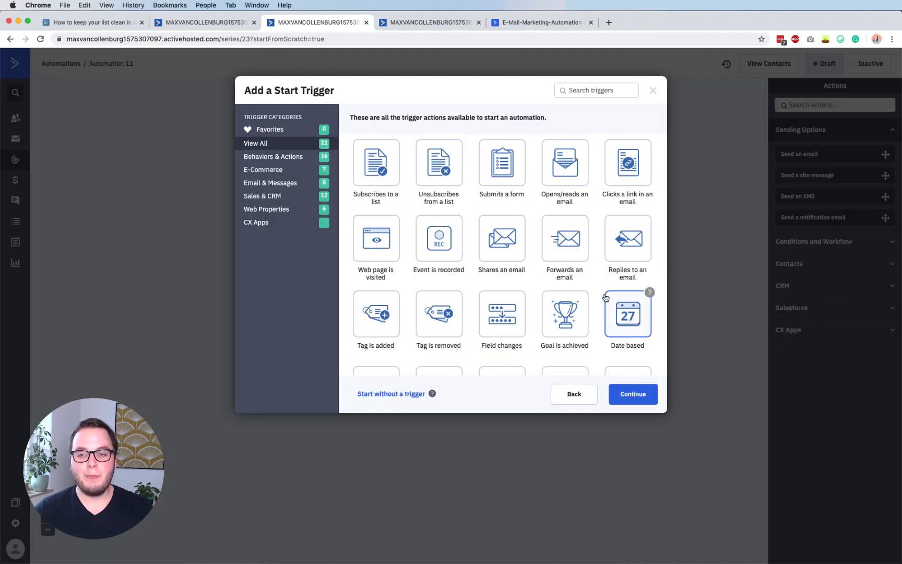
click(634, 395)
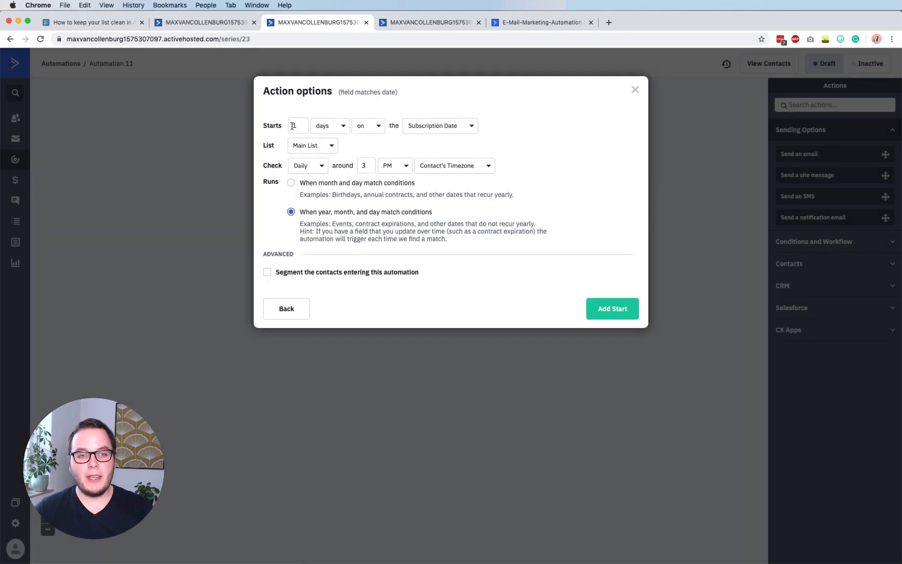
click(104, 23)
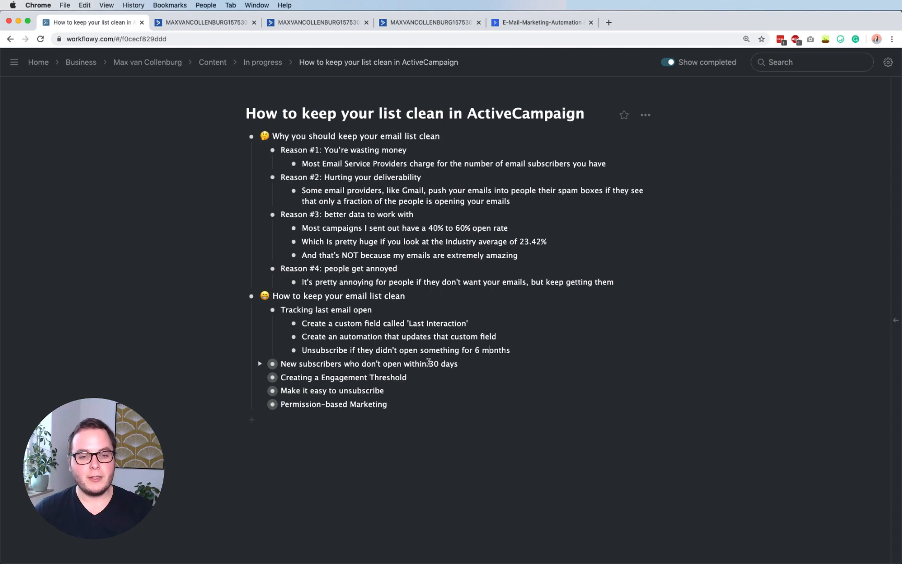
click(290, 23)
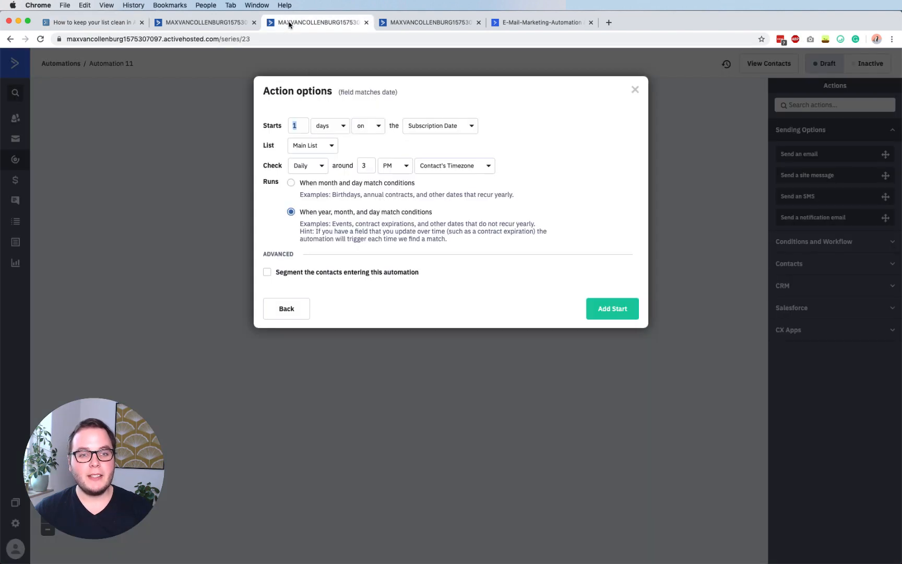
text(6)
click(329, 128)
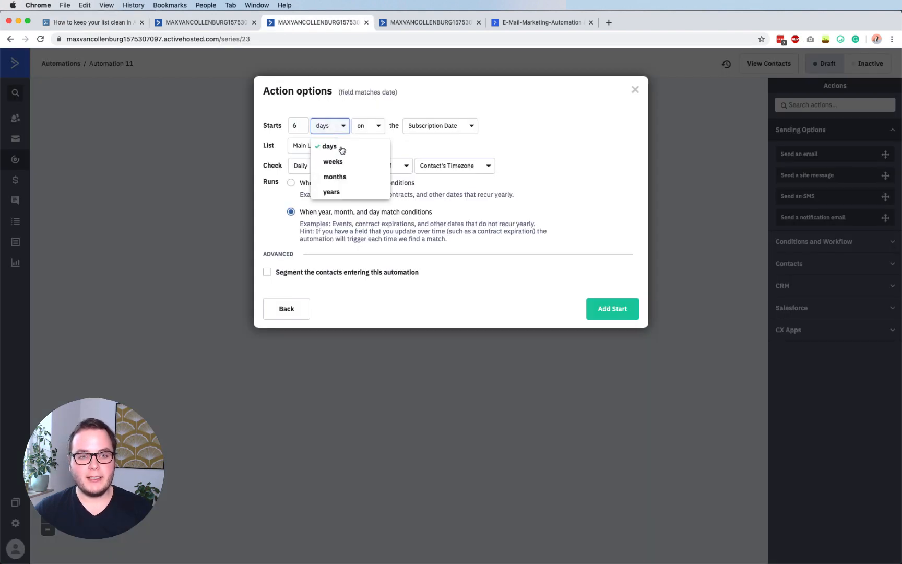
click(342, 176)
click(368, 128)
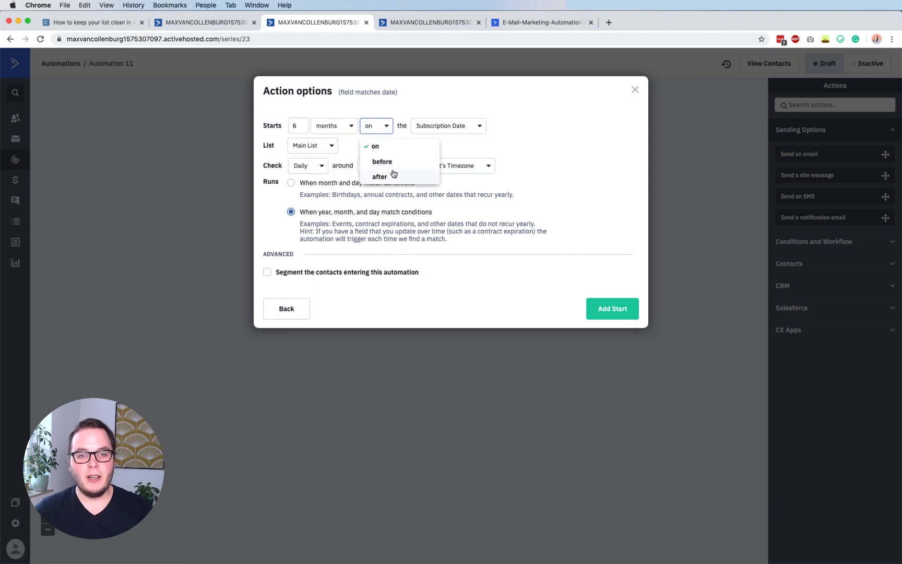
click(392, 175)
Base the trigger date on the Last Interaction contact field.
click(457, 128)
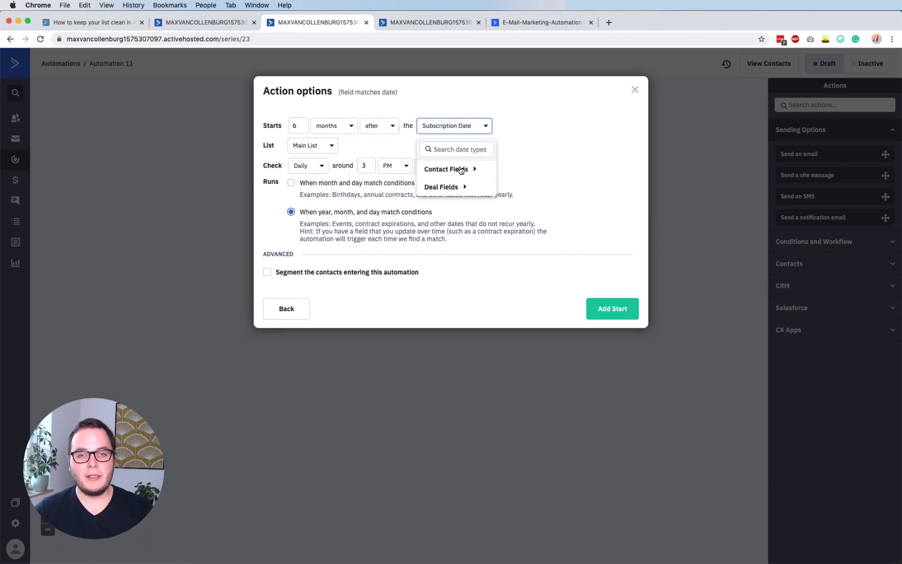
click(461, 168)
scroll(462, 230, down, 2)
click(460, 224)
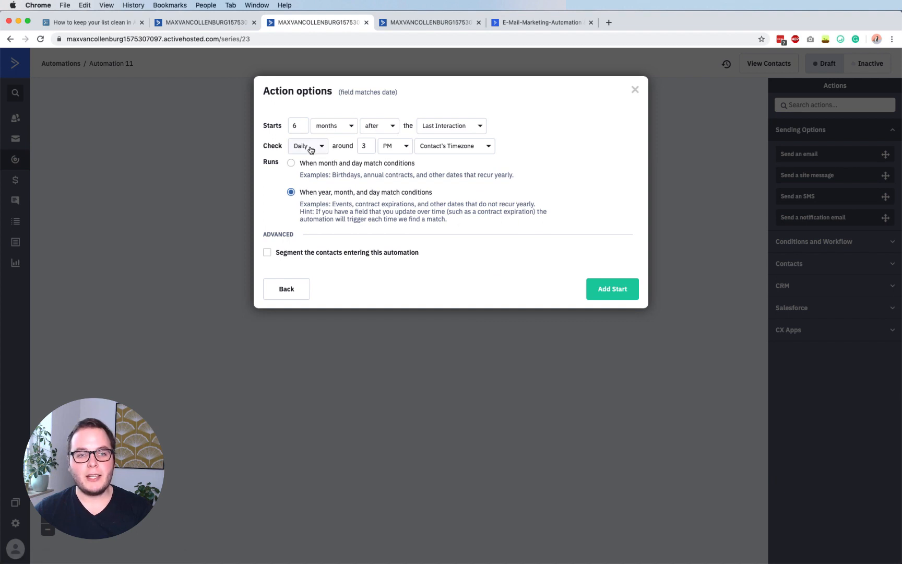
Set the trigger's daily check to run around 10 AM.
double_click(369, 146)
text(10)
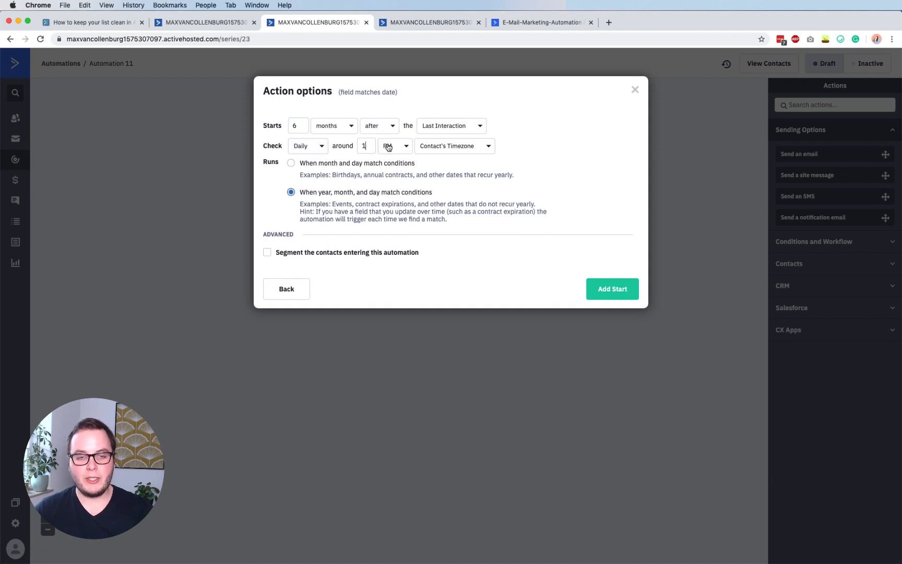
click(390, 146)
click(401, 167)
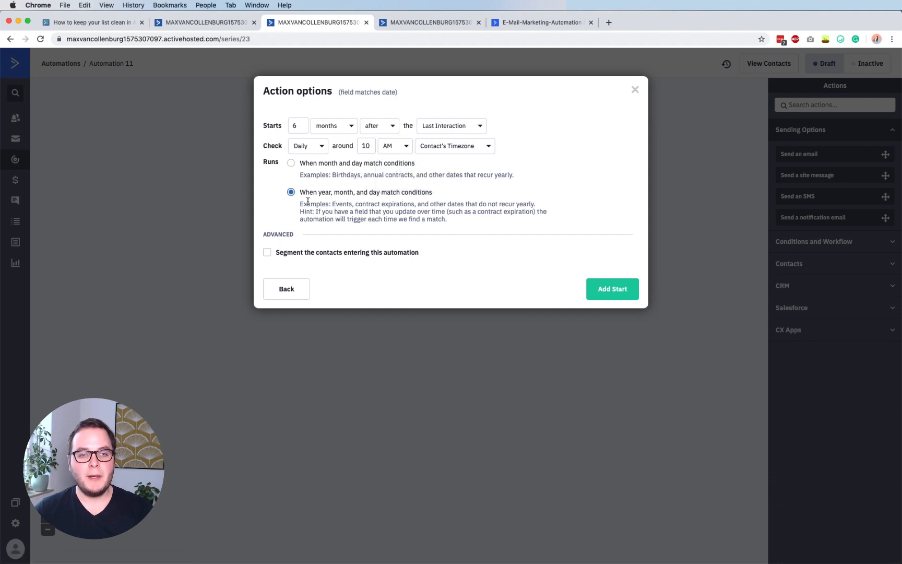
Segment the entering contacts to those not currently in Automation 11 and add the start trigger.
click(292, 254)
click(336, 281)
text(currentl)
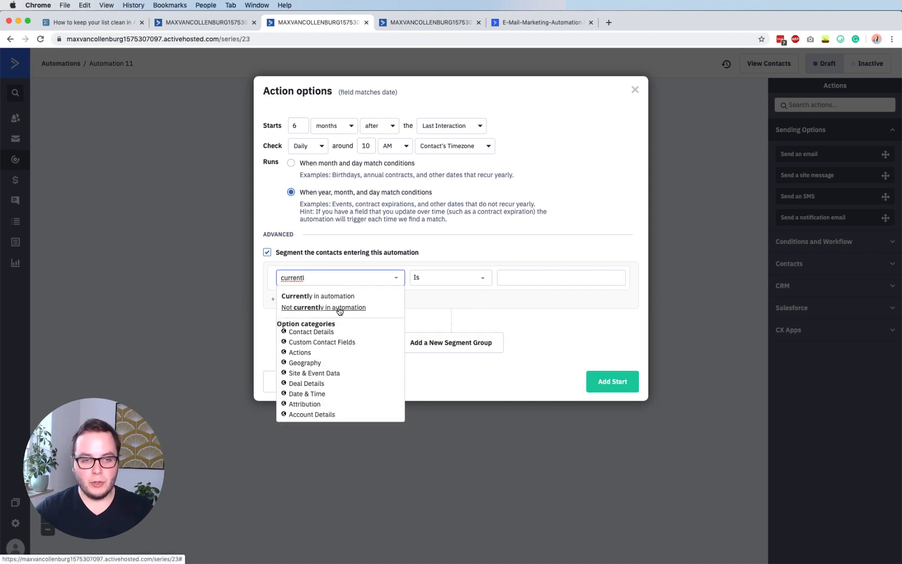
click(340, 312)
click(431, 283)
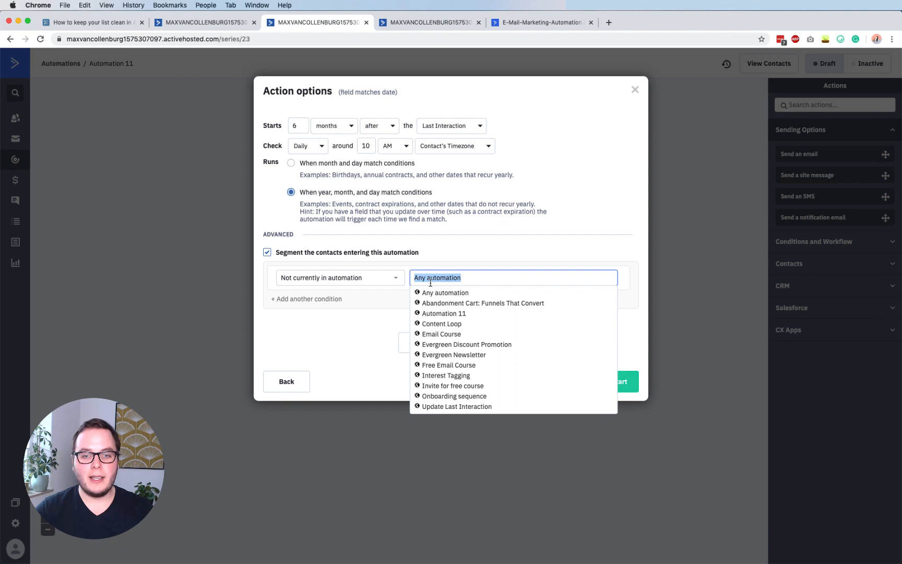
click(447, 313)
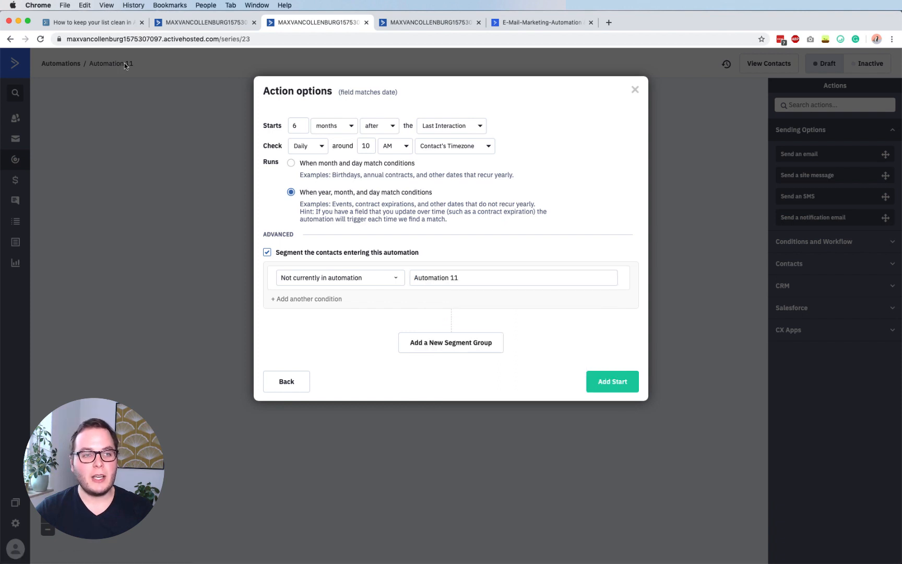
click(610, 381)
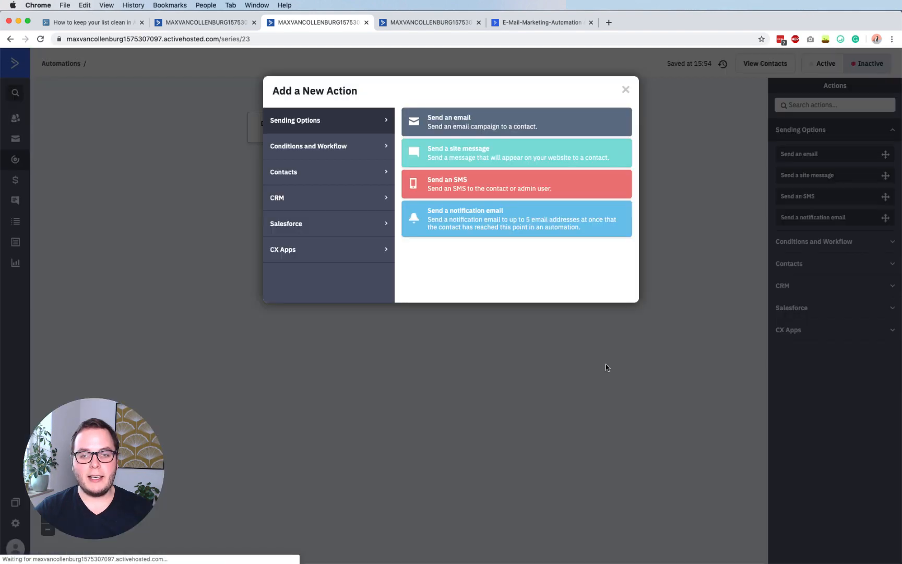
Dismiss the new action dialog and name the automation Main List Cleaner.
click(601, 370)
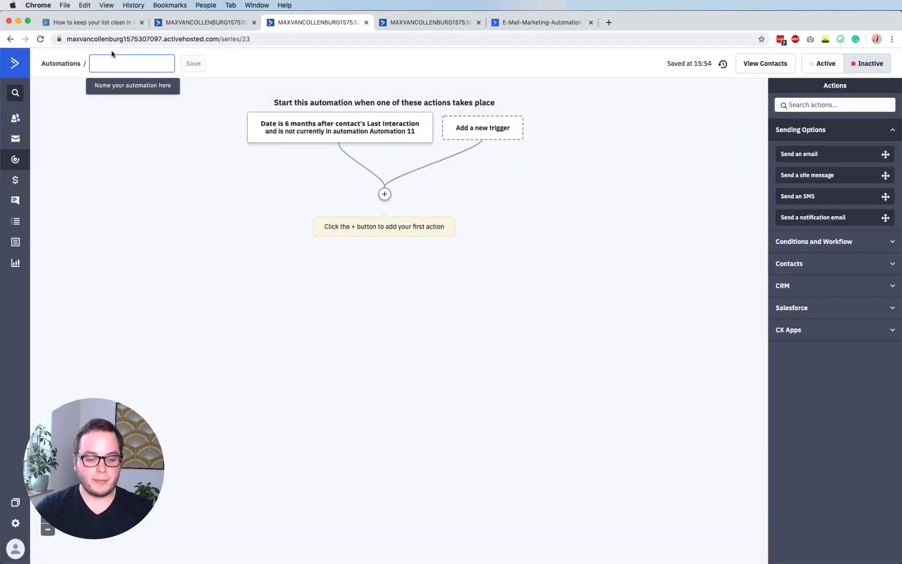
text(Main List Cleaner)
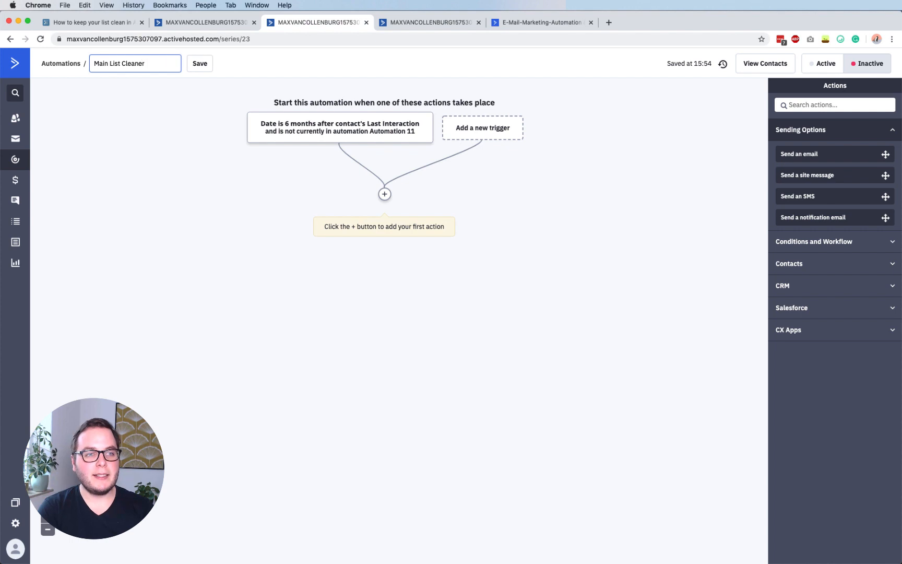
key(Return)
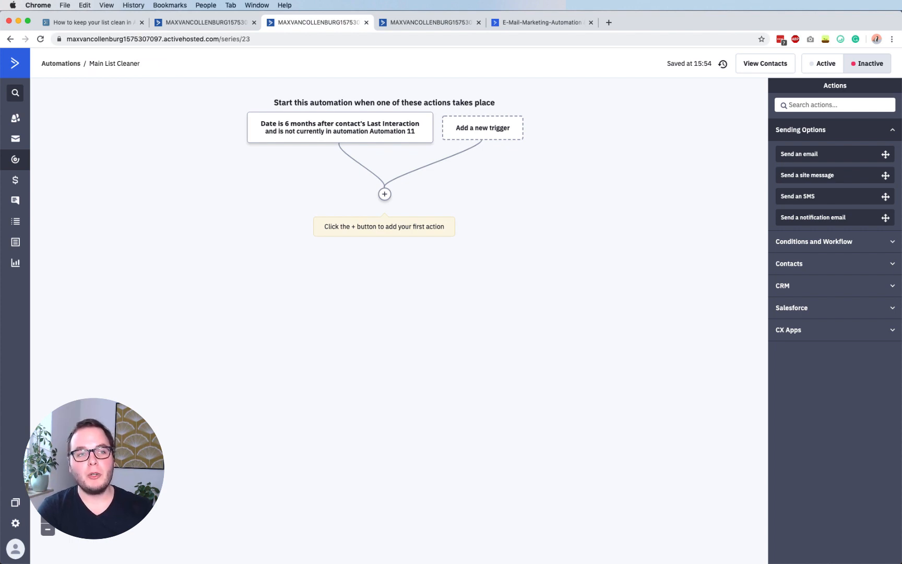
Add a Send an email action with a new email named "falling out of love?" using the Main Template.
click(91, 22)
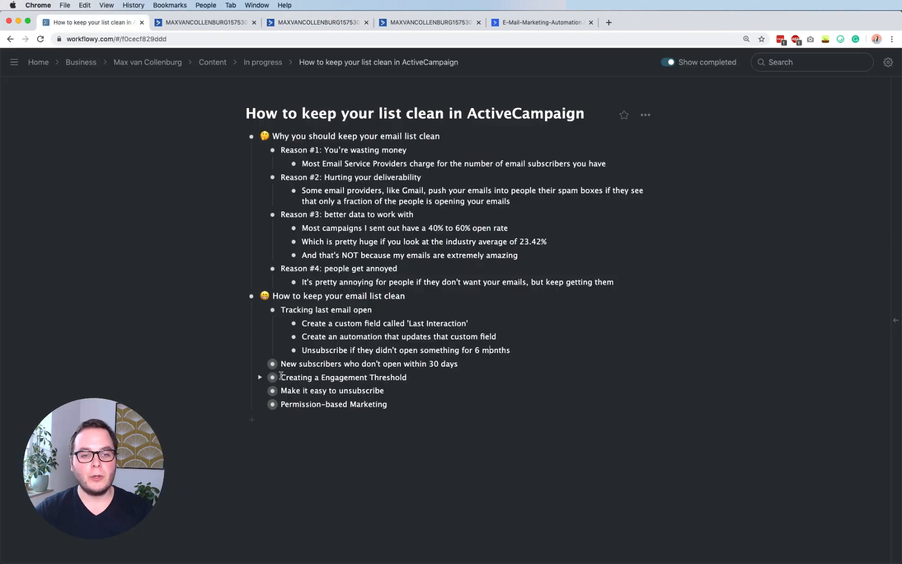
click(315, 22)
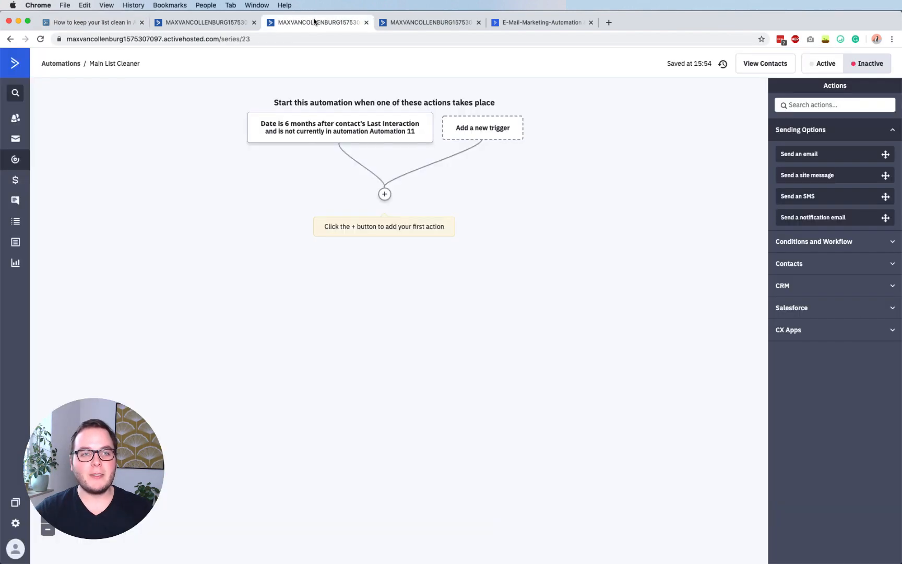
click(384, 198)
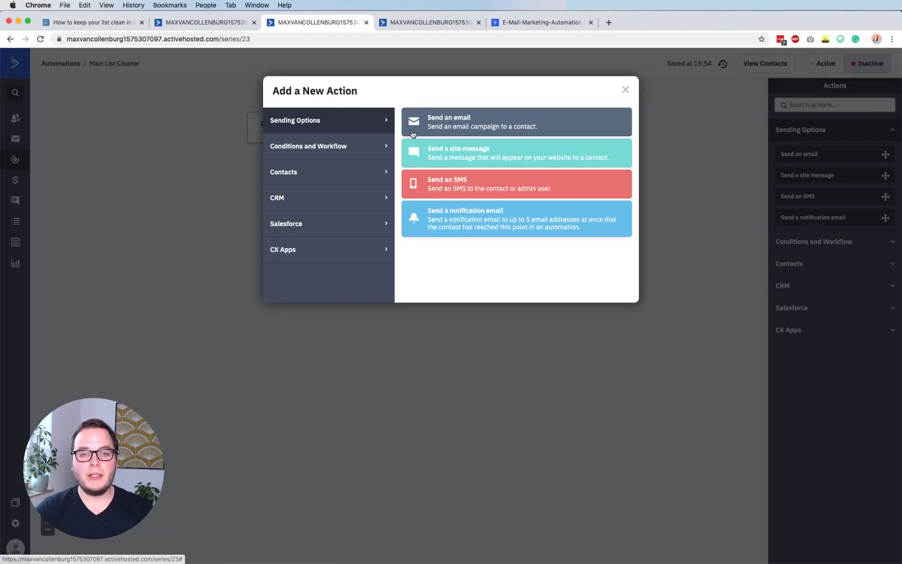
click(437, 119)
click(401, 181)
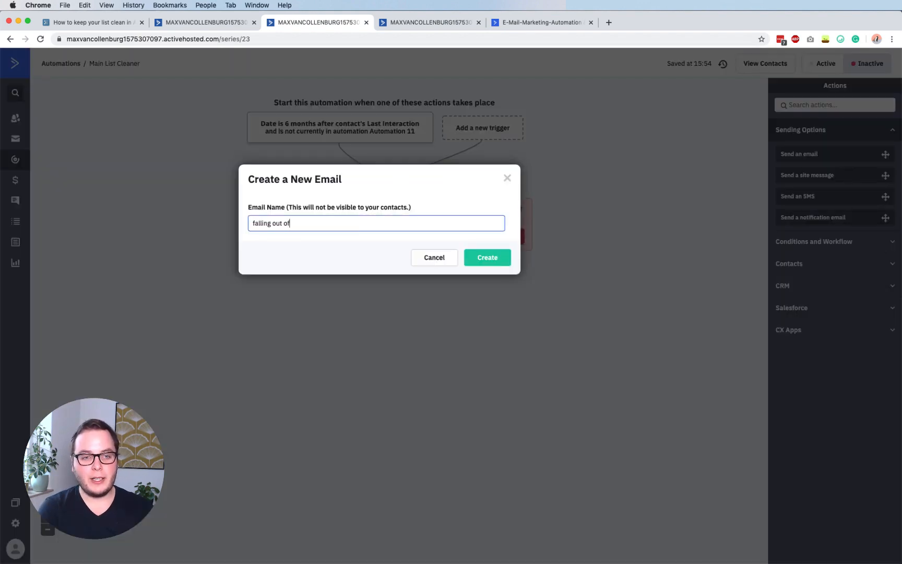
text(falling out of love?)
key(super+a)
key(super+c)
key(Return)
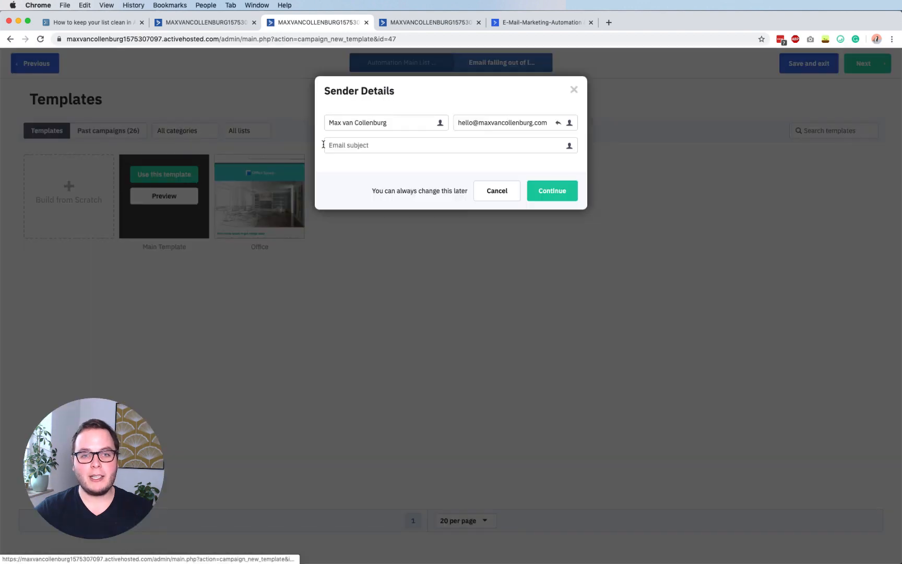
Set the email subject to "falling out of love?" and continue to the email designer.
click(388, 144)
key(super+v)
click(560, 190)
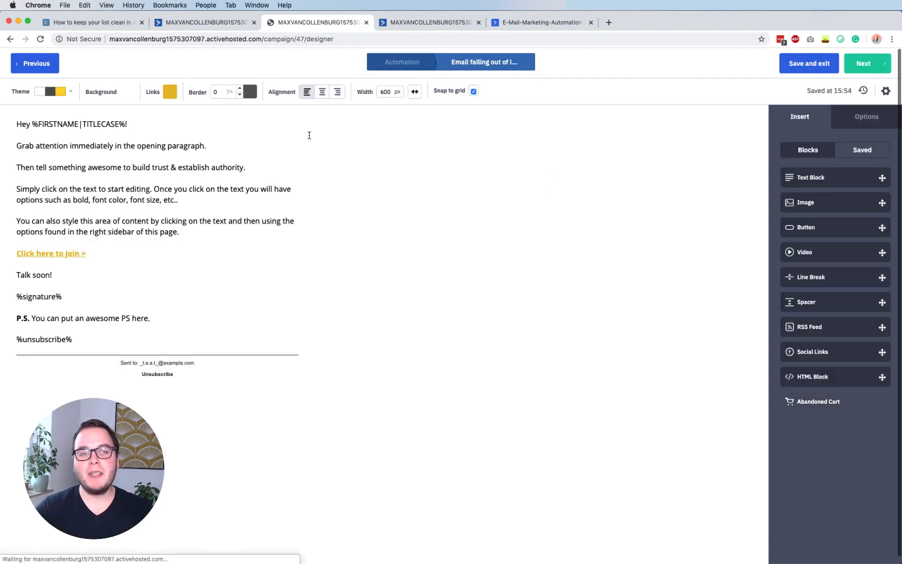
Replace the email's main text block with the opening line "Didn't hear from you for a while.".
click(76, 276)
key(super+a)
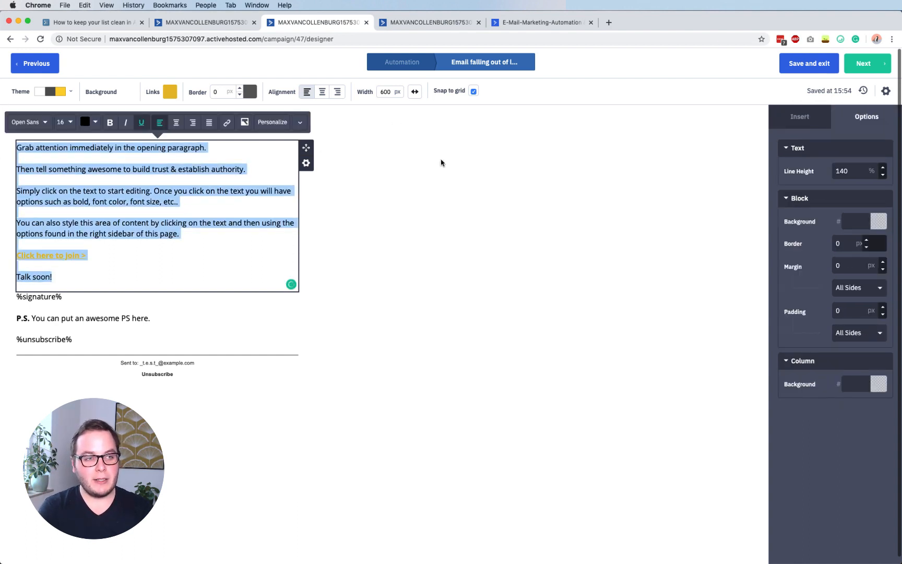
text(Didn't he)
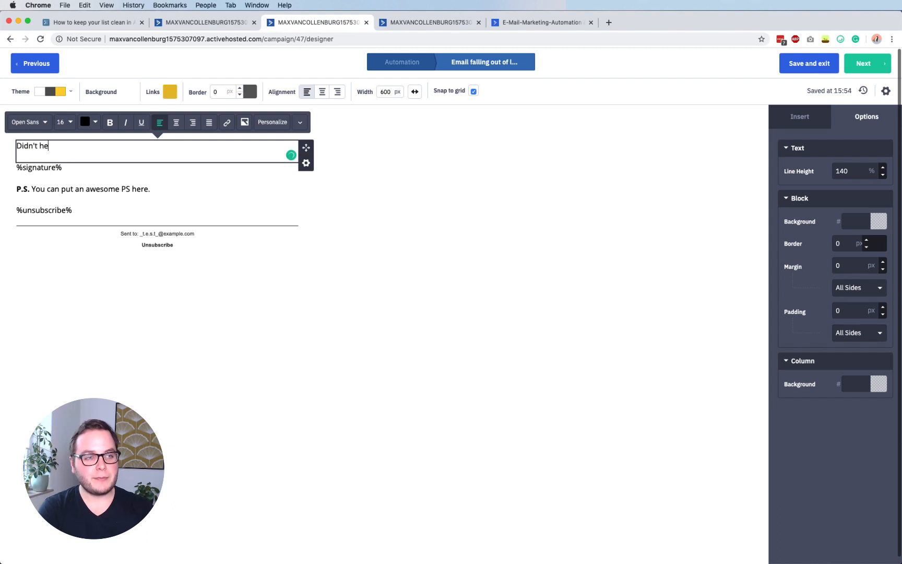
text(ar from you for a while.)
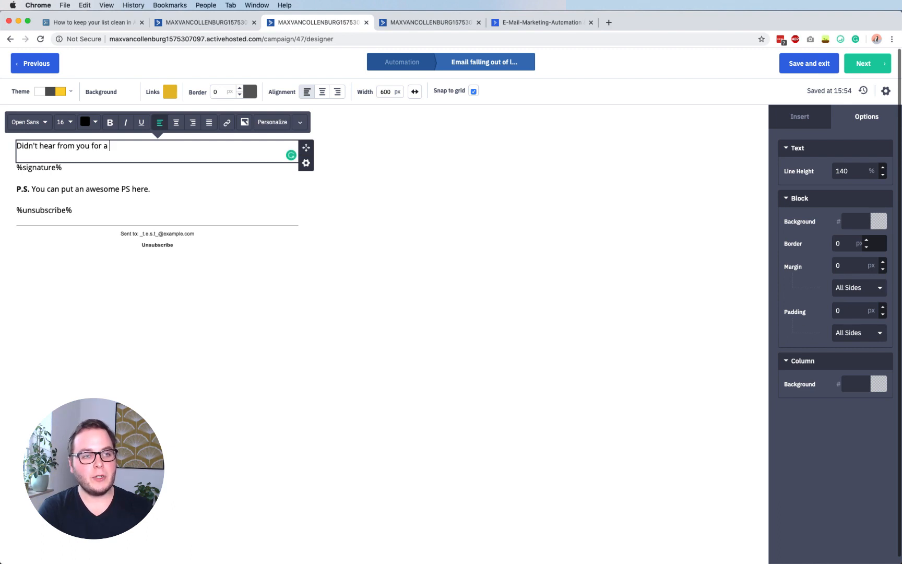
key(Return)
Add the paragraph "So I just wanted to check if you would still like to receive my emails?" below the opening line.
text(I ju)
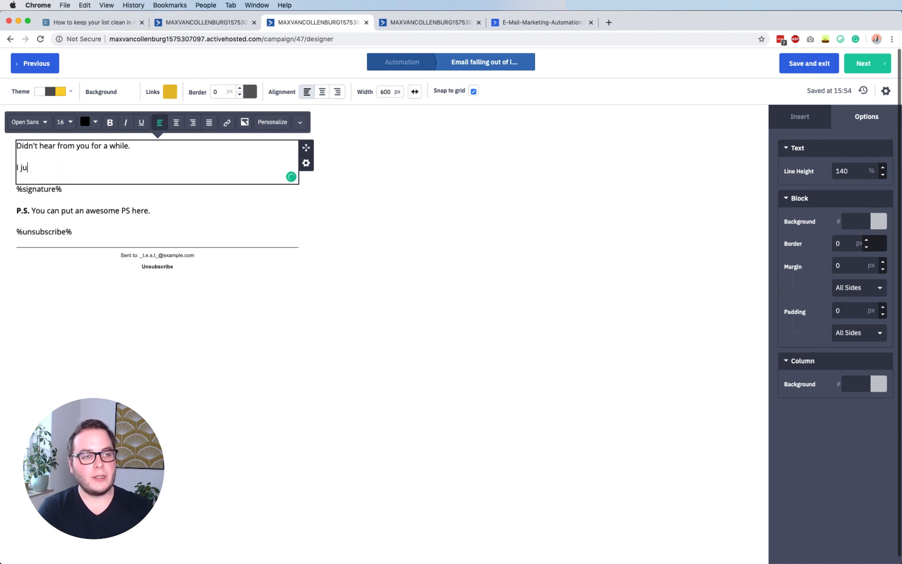
text(So I just wa)
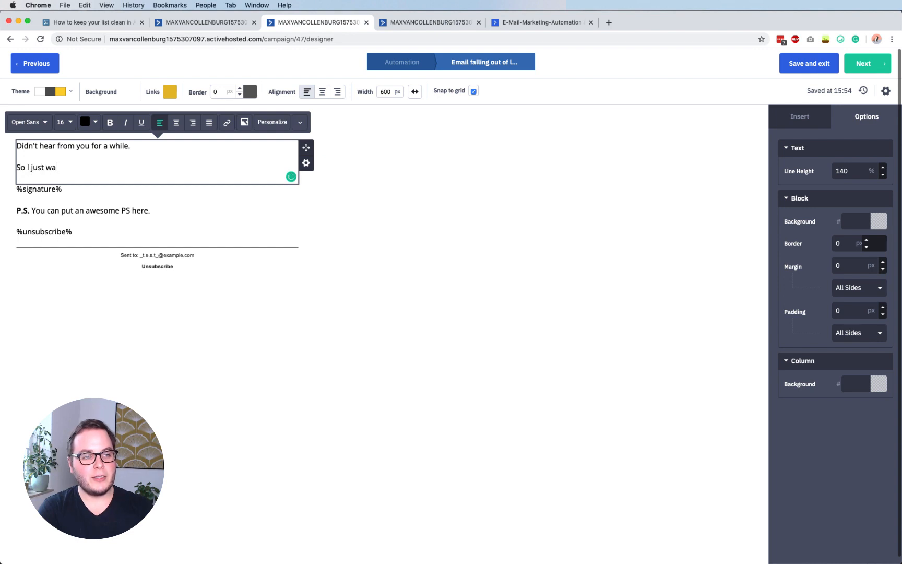
text(nted to check if you wo)
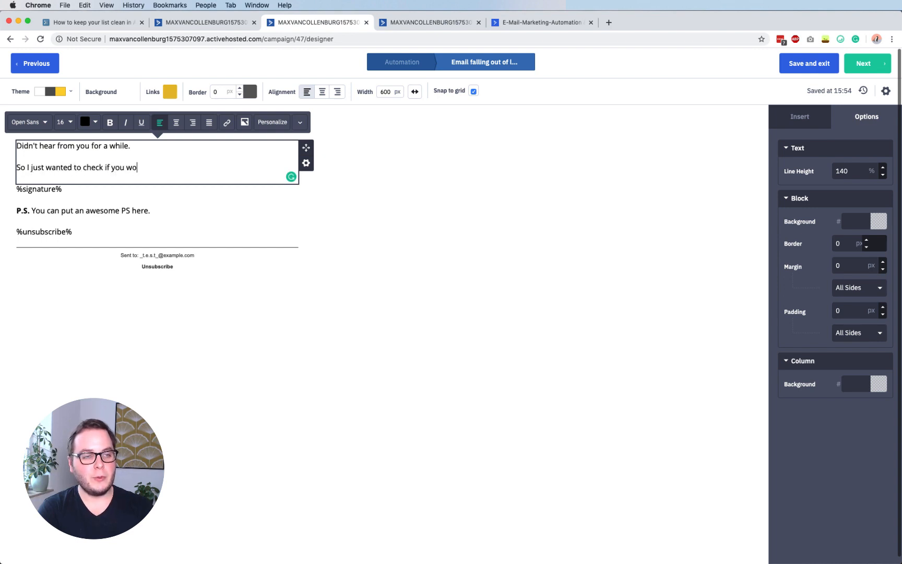
text(uld still like to r)
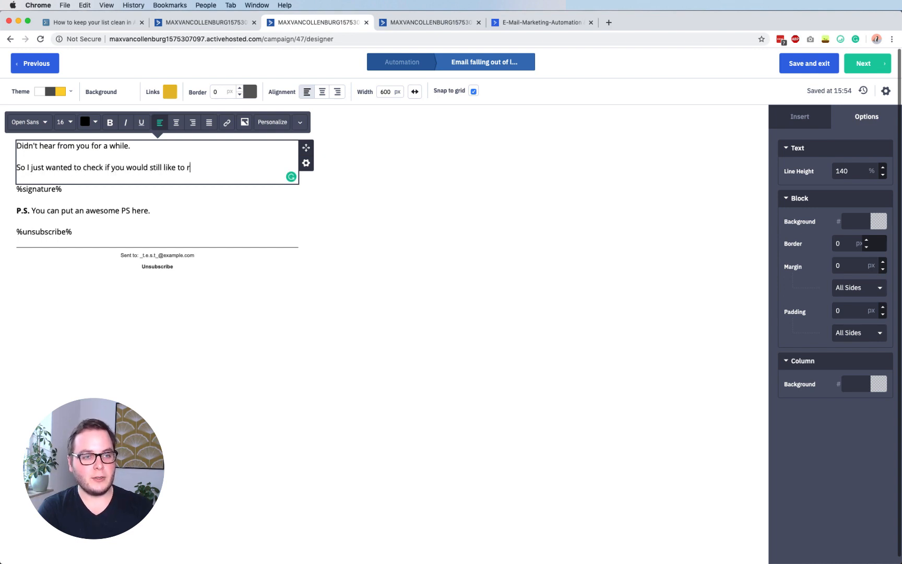
text(eceive my emails?)
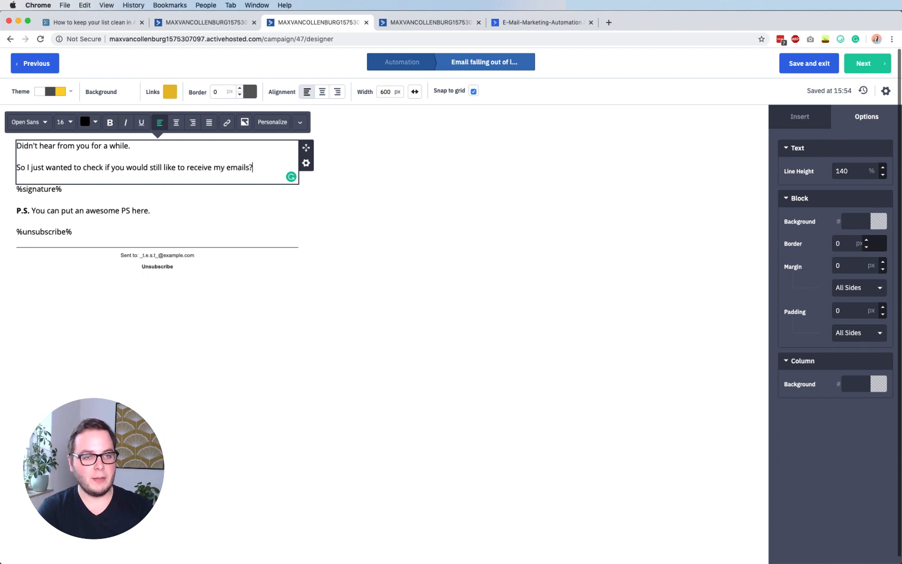
Add the line "If yes, reply now with "I'm engaged" 🙂" and the closing "Talk soon!" to the email body.
key(Return)
text(If yes, reply )
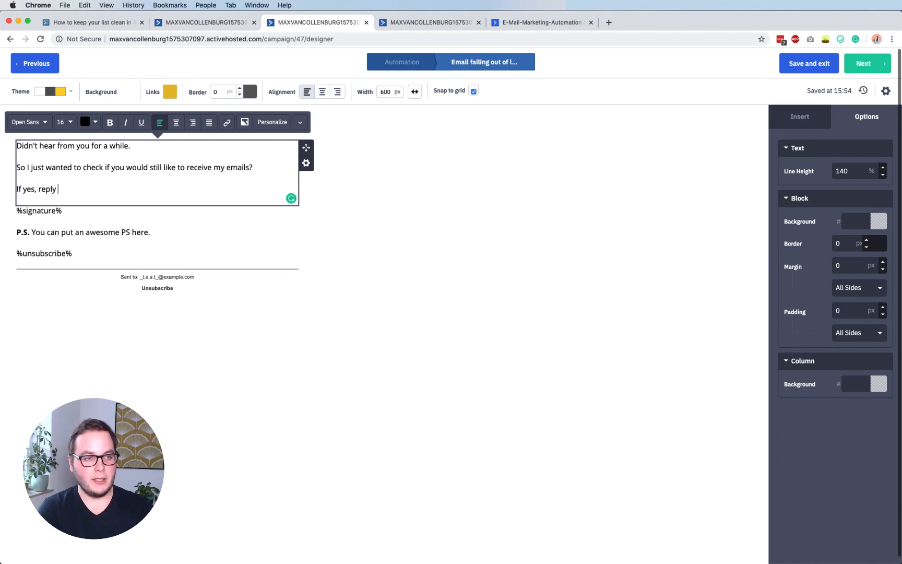
text(now with "I'm )
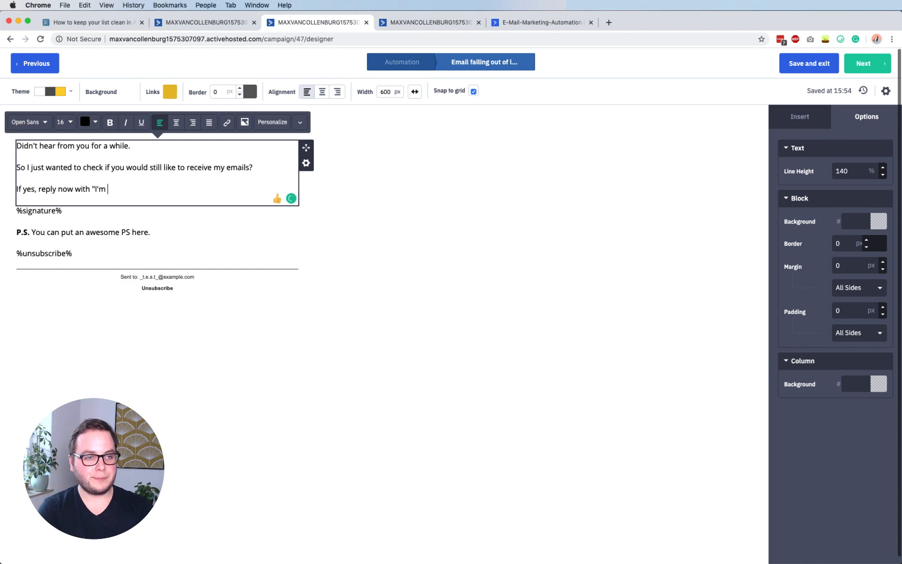
text(engaged")
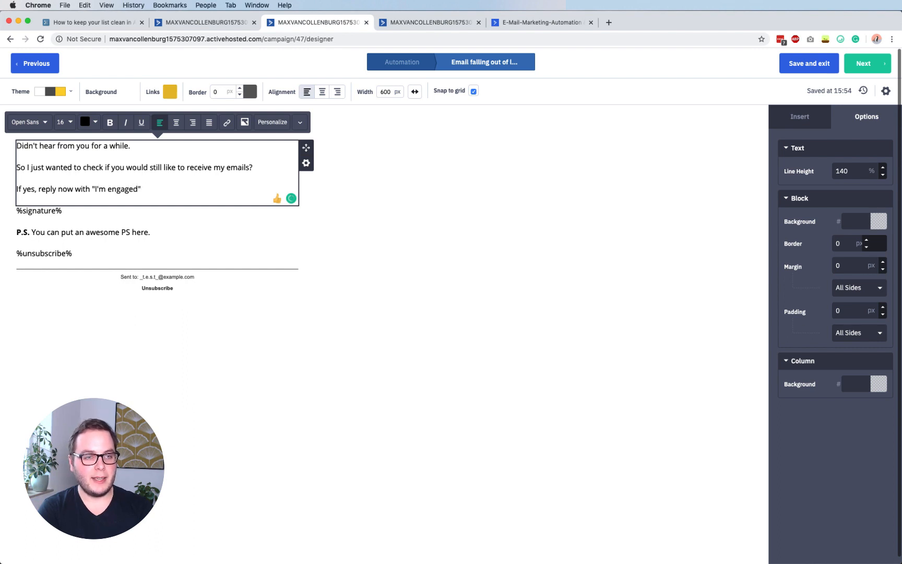
text( 🙂)
key(Return)
text(Talk soon!)
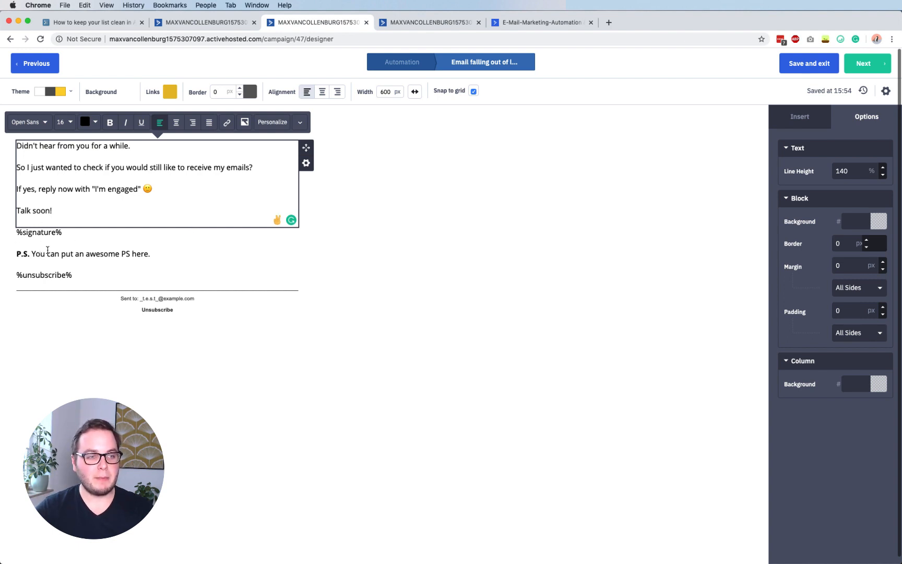
Replace the placeholder P.S. text in the email with "Reply now if you would like to receive my emails.".
click(34, 254)
drag(32, 254, 156, 253)
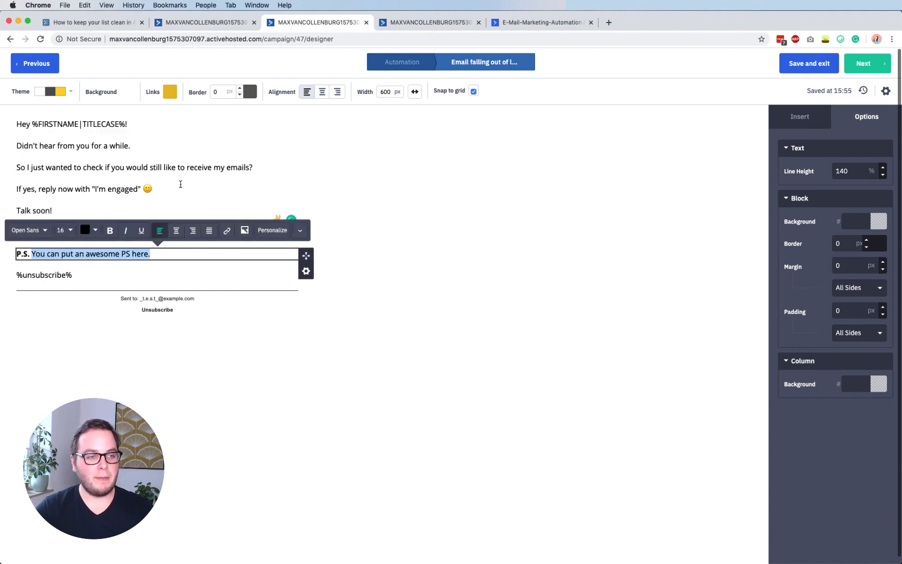
text(Repl)
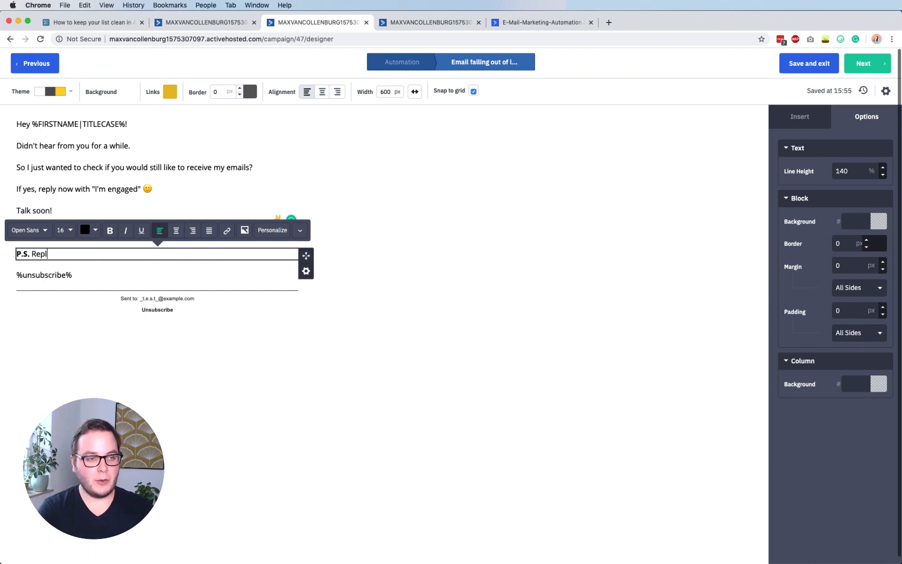
text(y now wi)
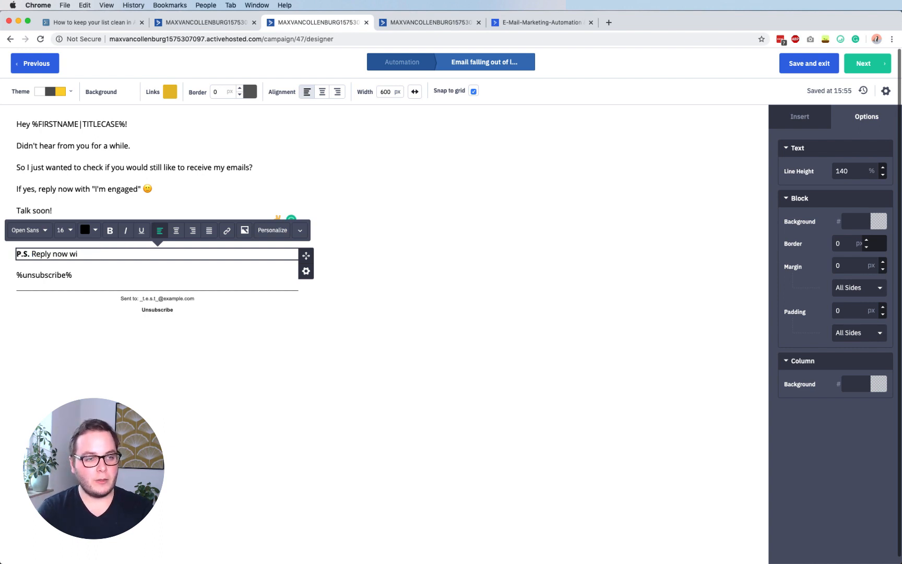
text(th if y)
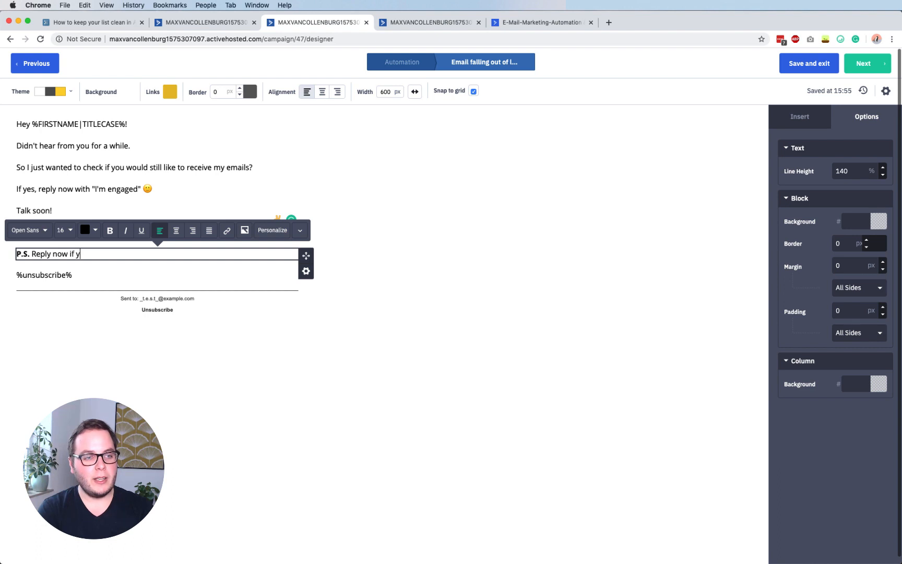
text(ou would like to re)
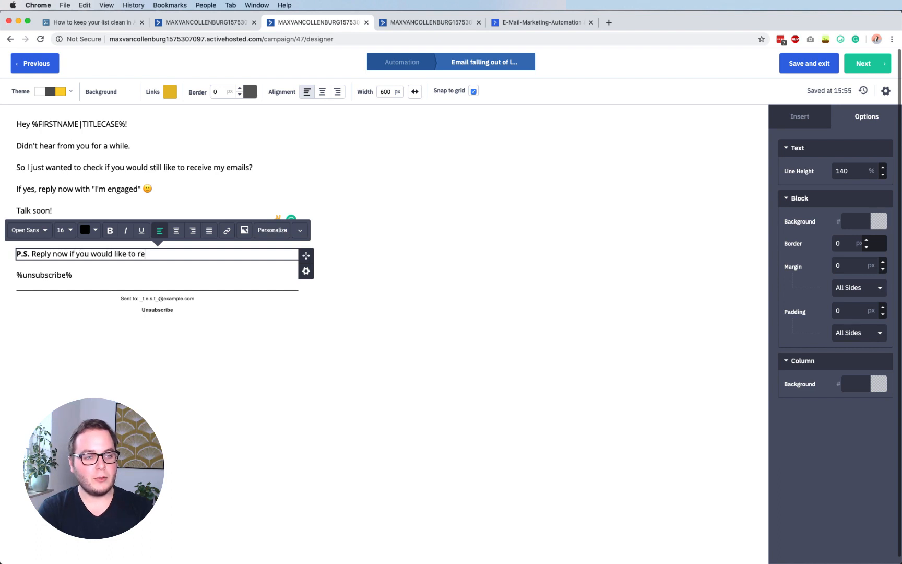
text(ceive my emails.)
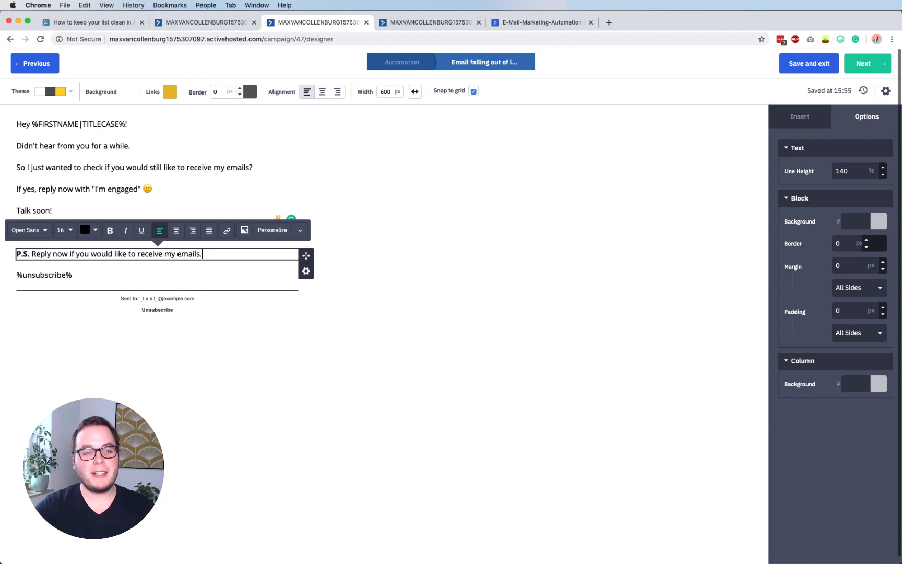
click(428, 153)
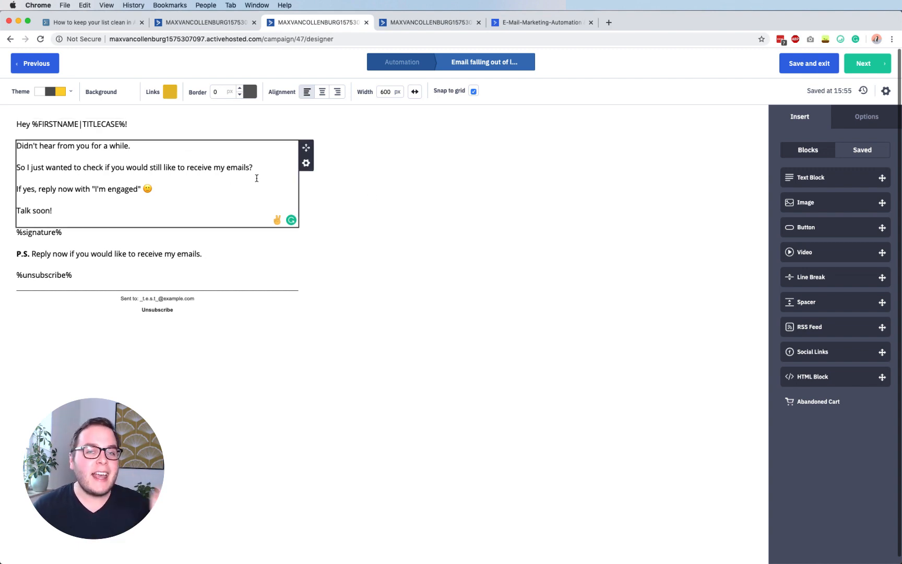
Enable Reply Tracking for the "falling out of love?" email, finish it and save it as the automation's email action.
click(869, 71)
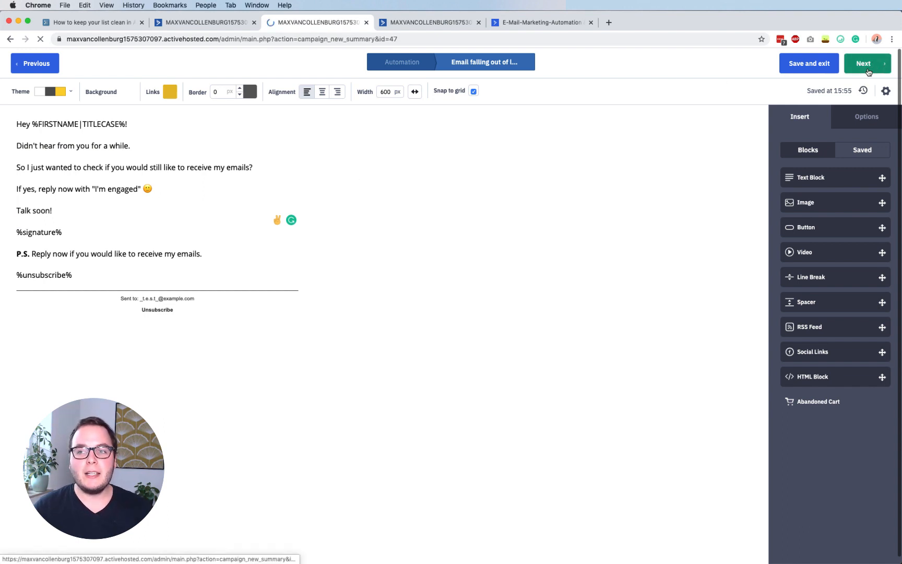
scroll(754, 367, down, 3)
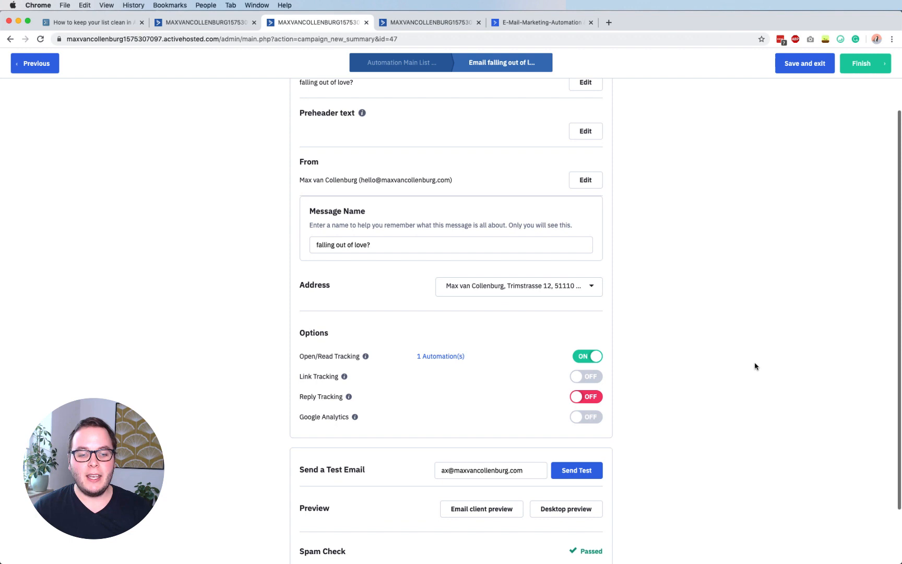
click(584, 400)
click(531, 168)
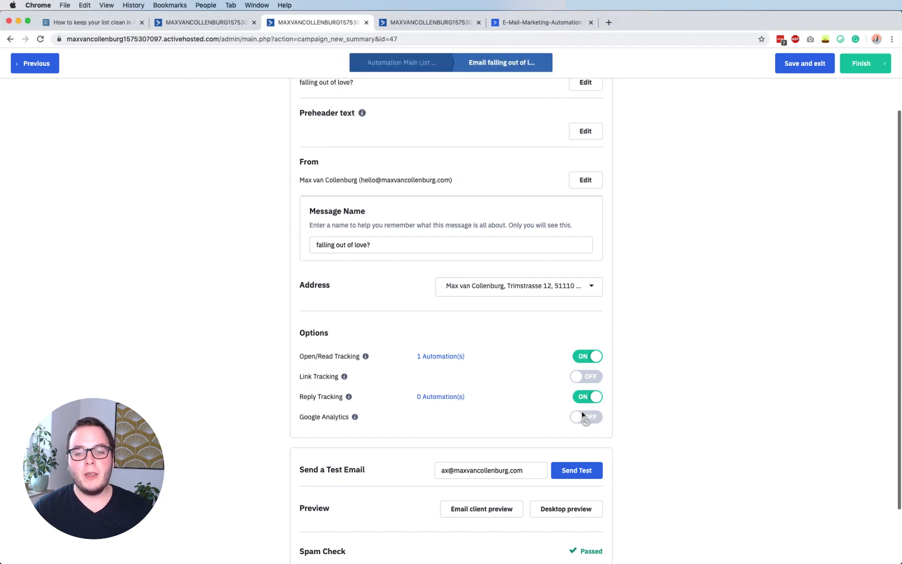
click(874, 67)
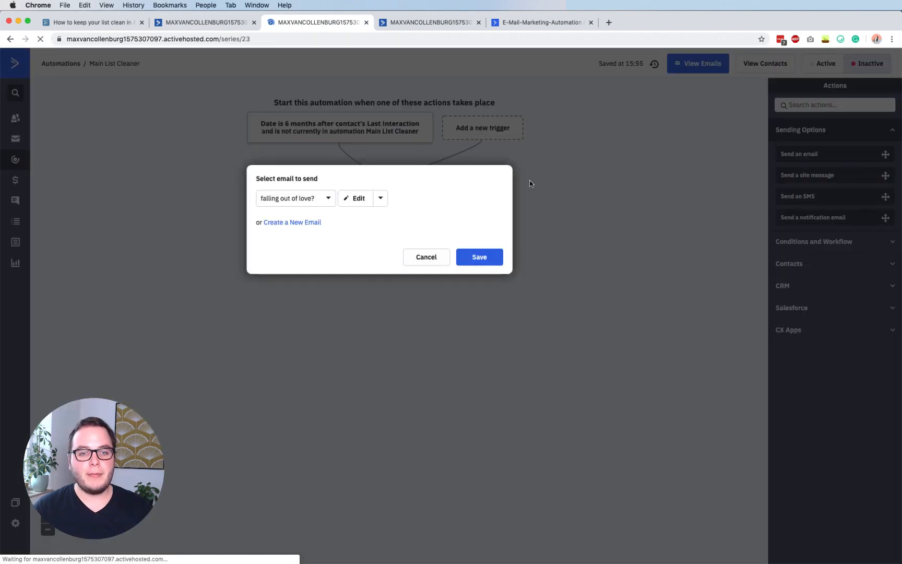
click(479, 257)
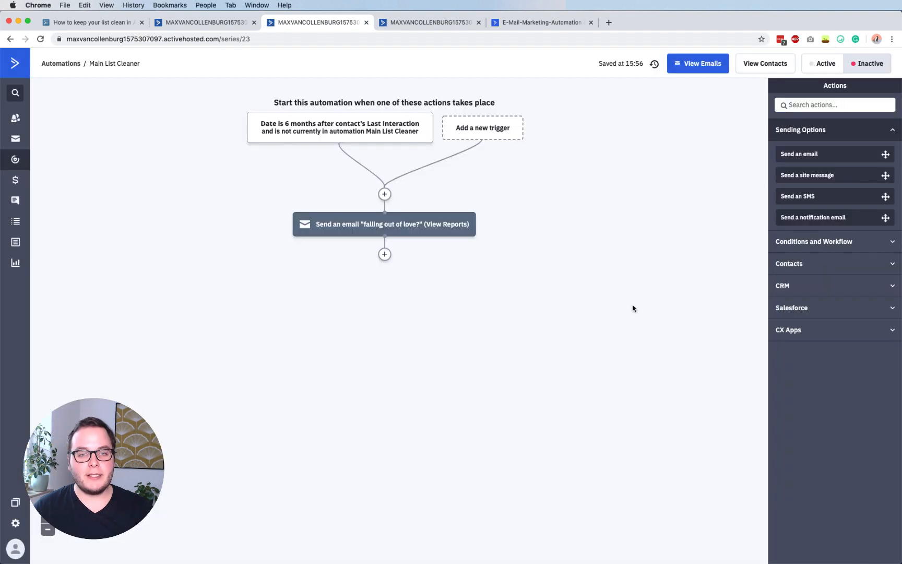
Add a wait below the email action that holds until the contact has replied to the "falling out of love?" campaign.
click(384, 254)
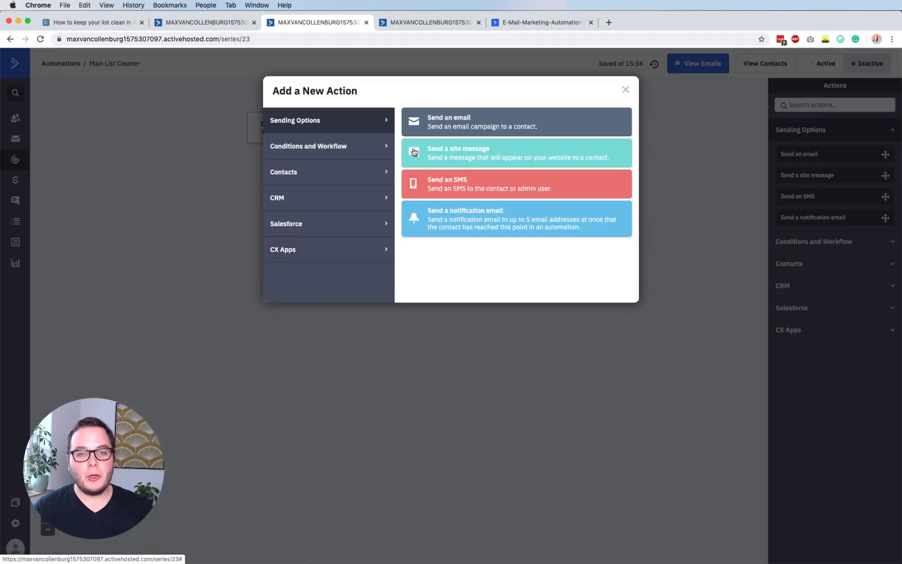
click(384, 149)
click(461, 125)
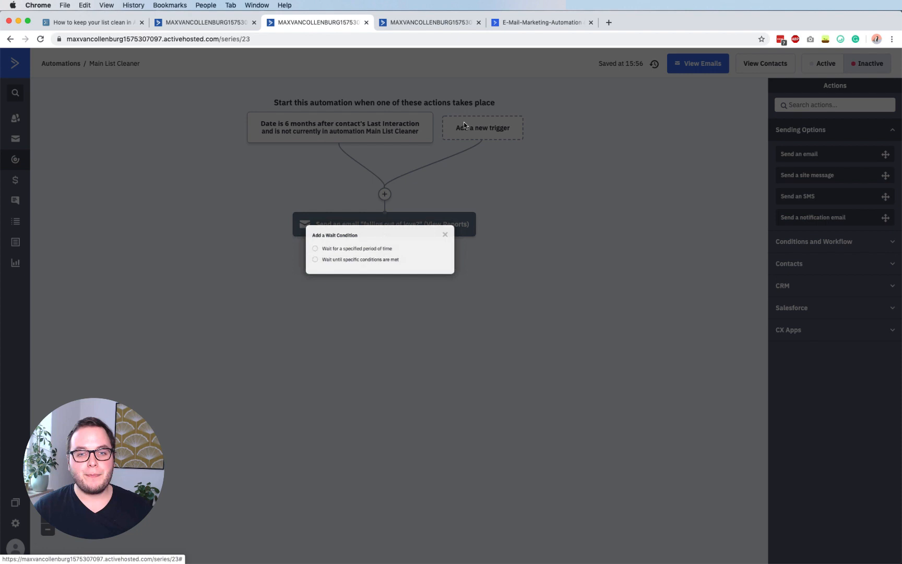
click(330, 265)
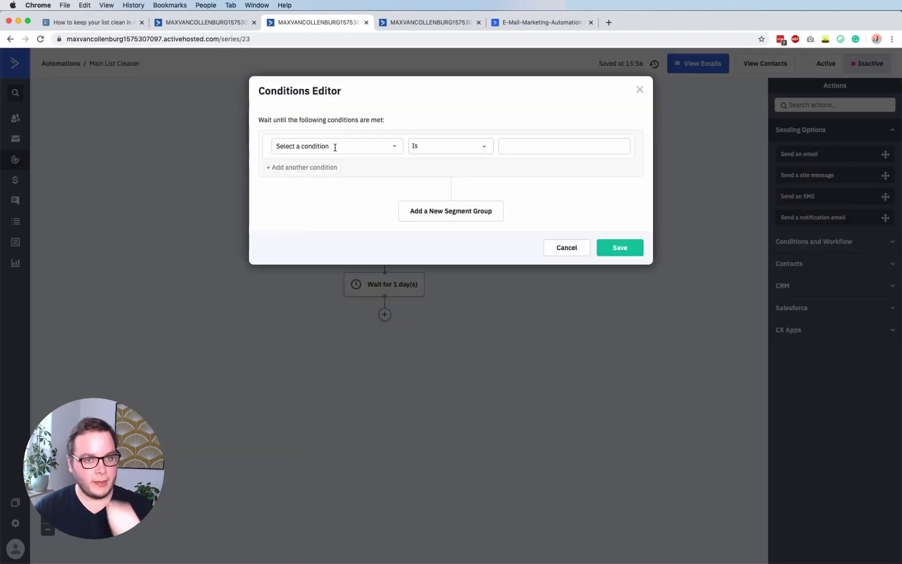
click(336, 145)
text(has repli)
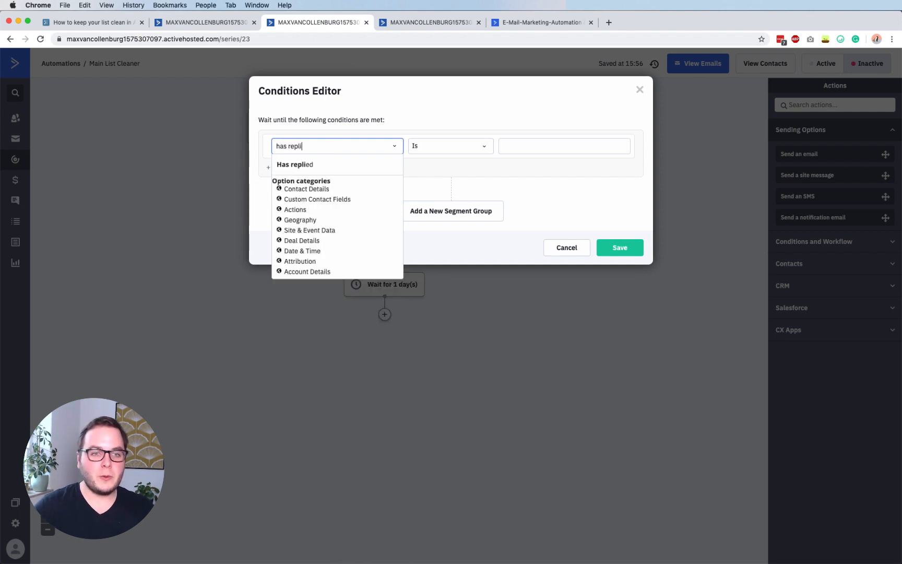
click(313, 164)
click(491, 146)
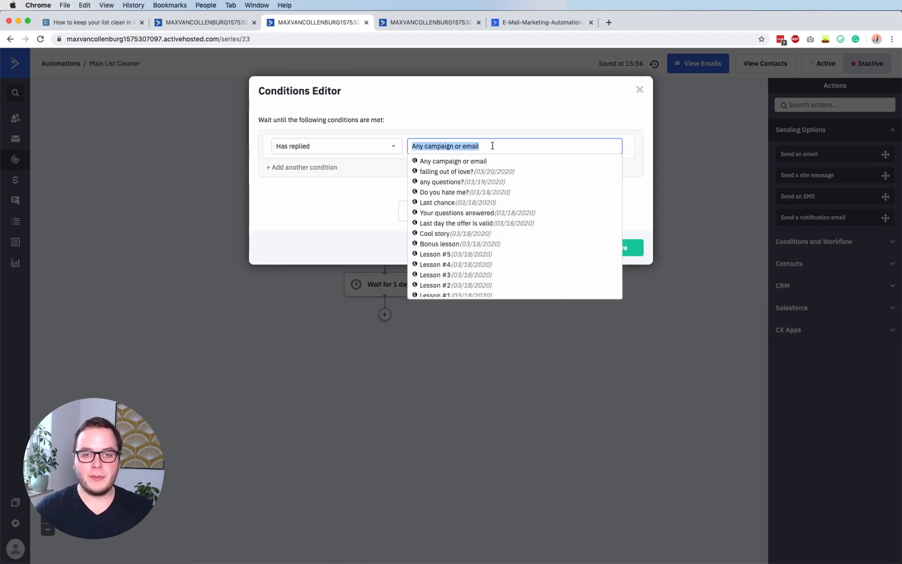
click(455, 173)
click(610, 248)
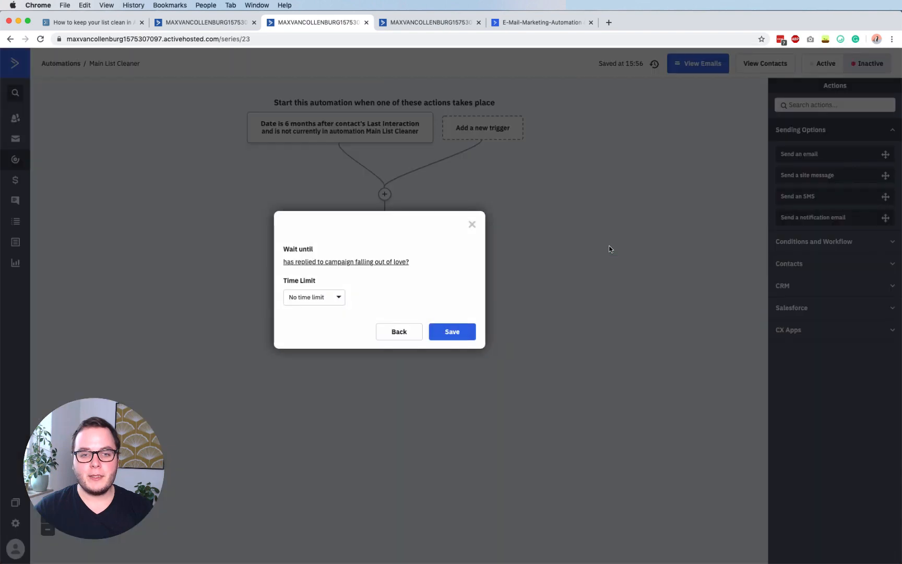
Limit the wait to up to 7 days and save it.
click(339, 297)
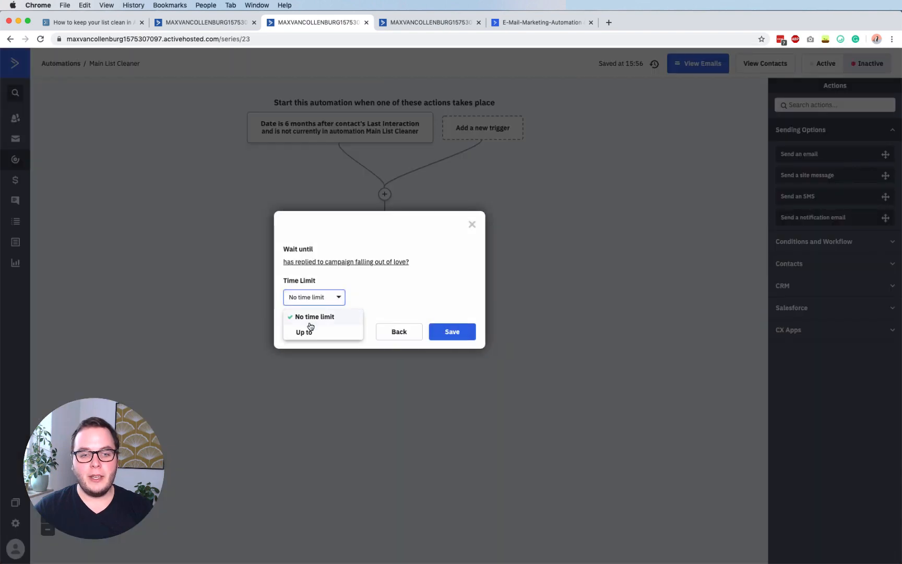
click(308, 328)
double_click(345, 300)
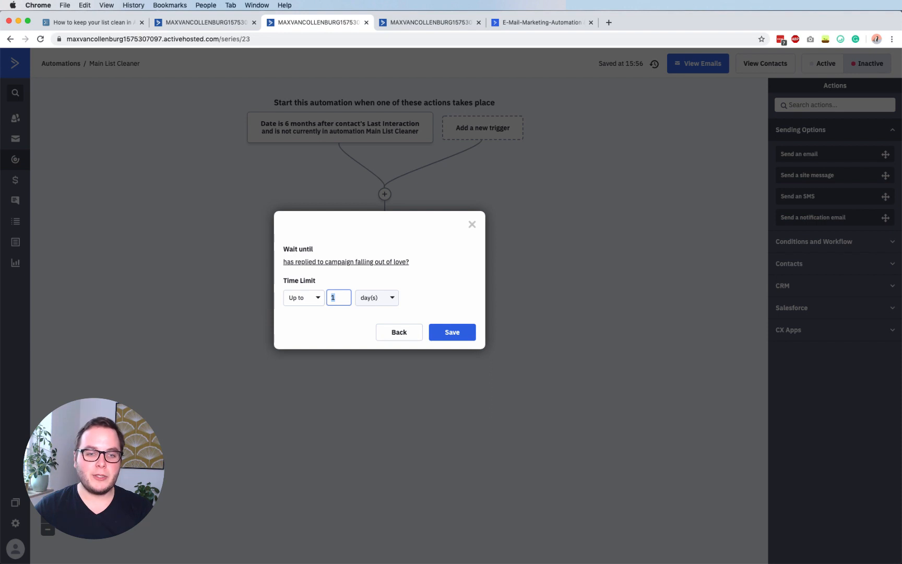
text(7)
click(445, 328)
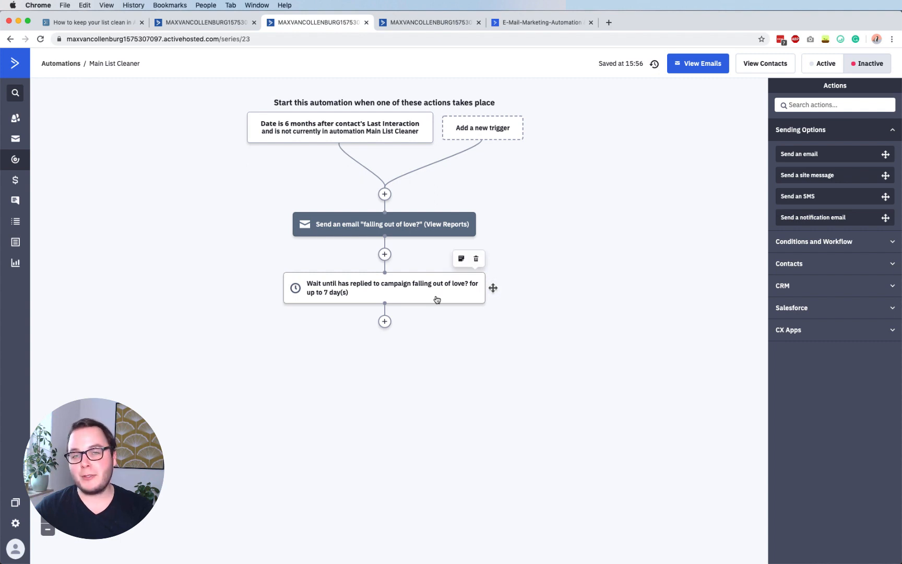
Add an If/Else action below the wait that checks whether the contact has replied to "falling out of love?".
click(384, 322)
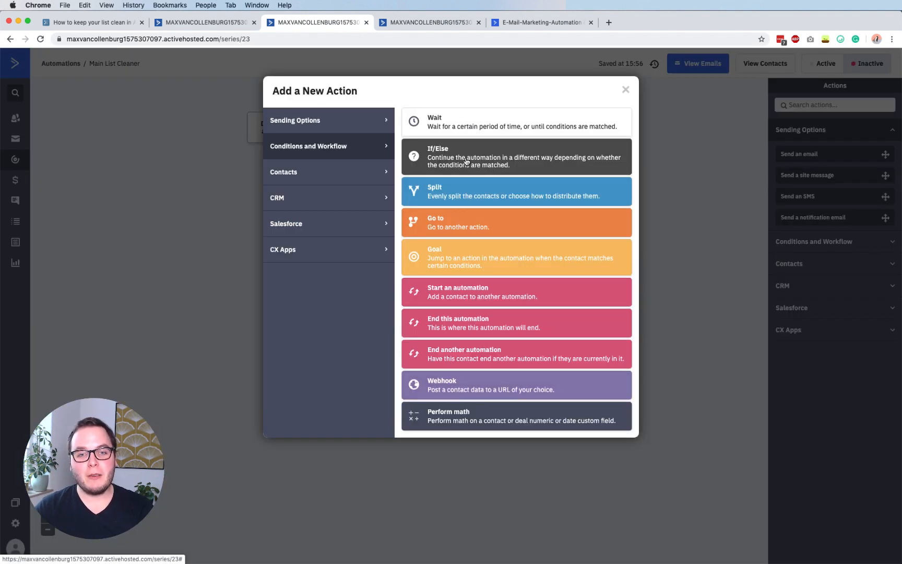
click(466, 160)
click(344, 132)
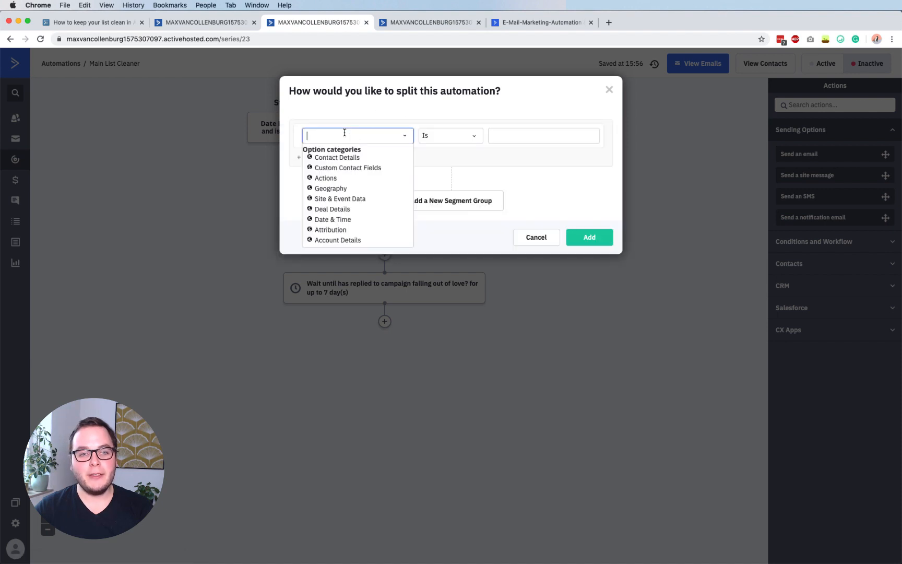
text(has repl)
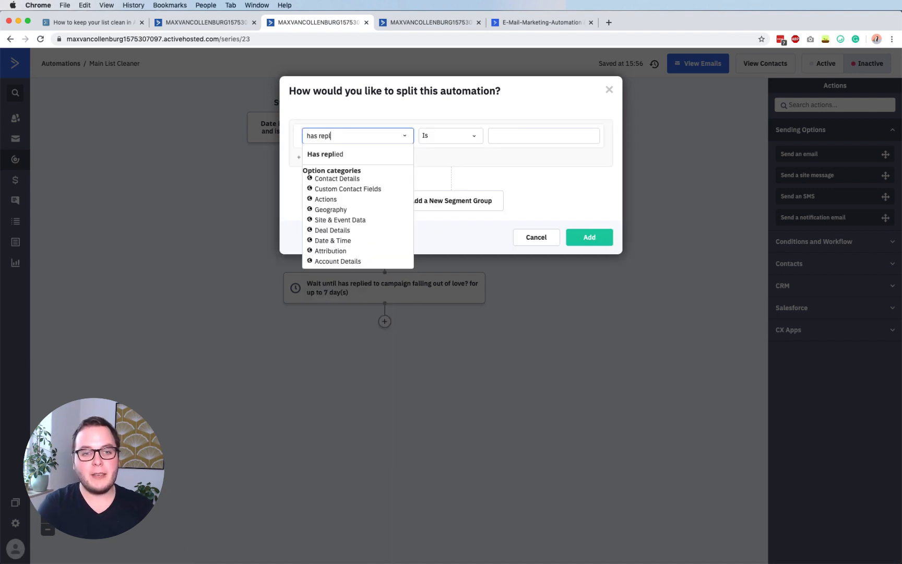
click(342, 154)
click(507, 131)
click(476, 160)
click(597, 239)
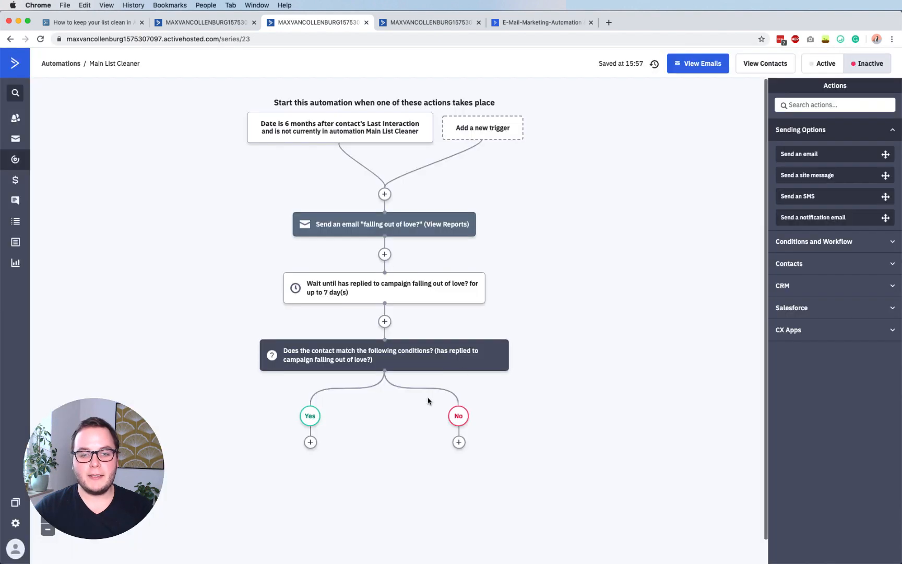
End the automation on the Yes branch of the If/Else condition.
scroll(423, 400, down, 1)
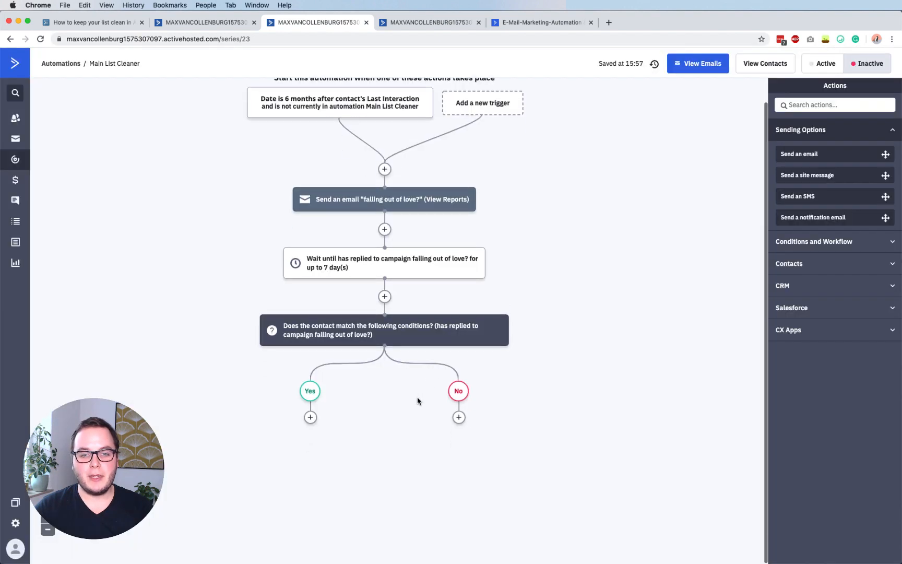
click(310, 418)
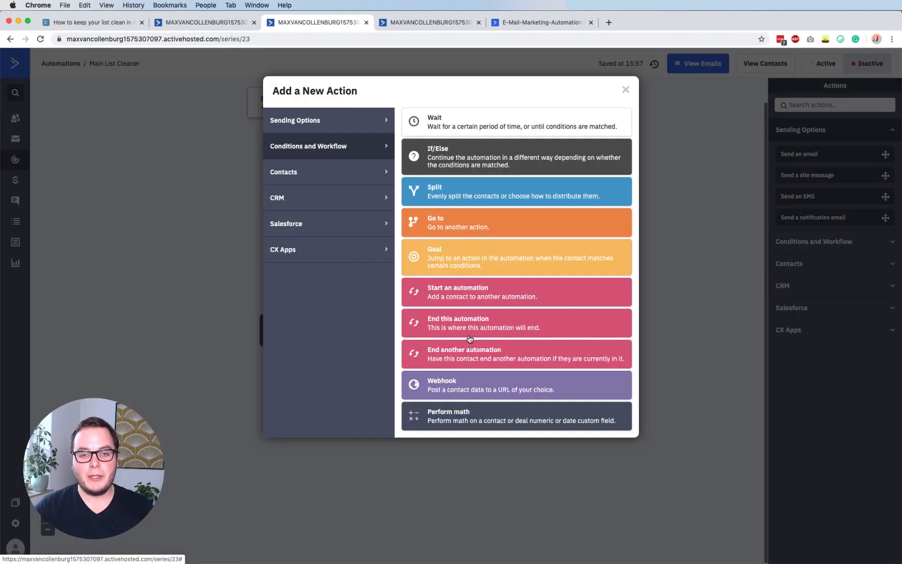
click(469, 322)
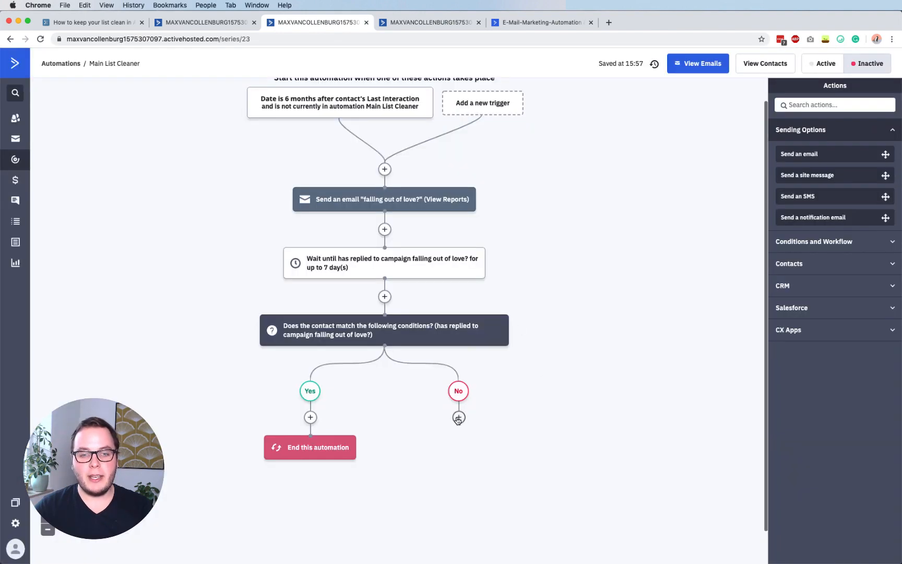
Add a send-email action to the No branch and create a new email named "bye" for it.
click(458, 418)
click(313, 120)
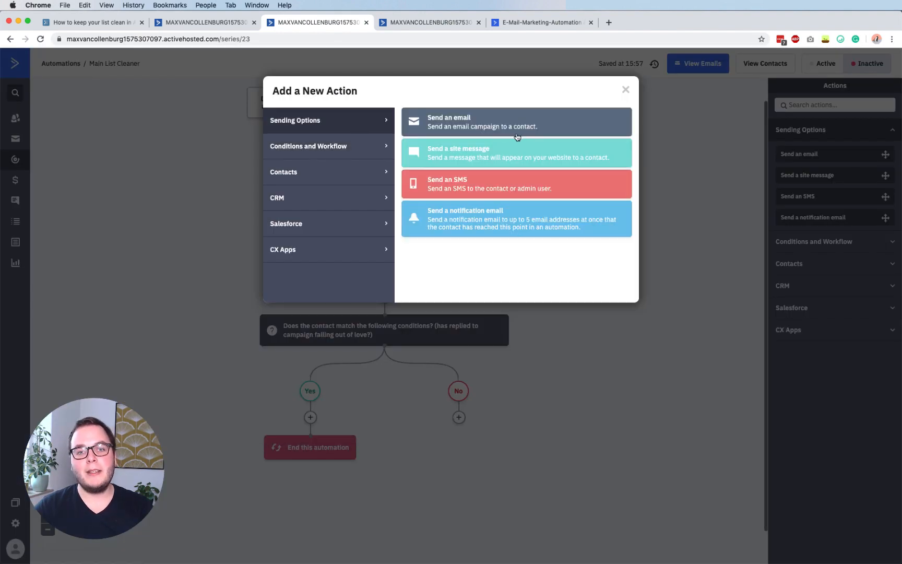
click(467, 127)
click(370, 415)
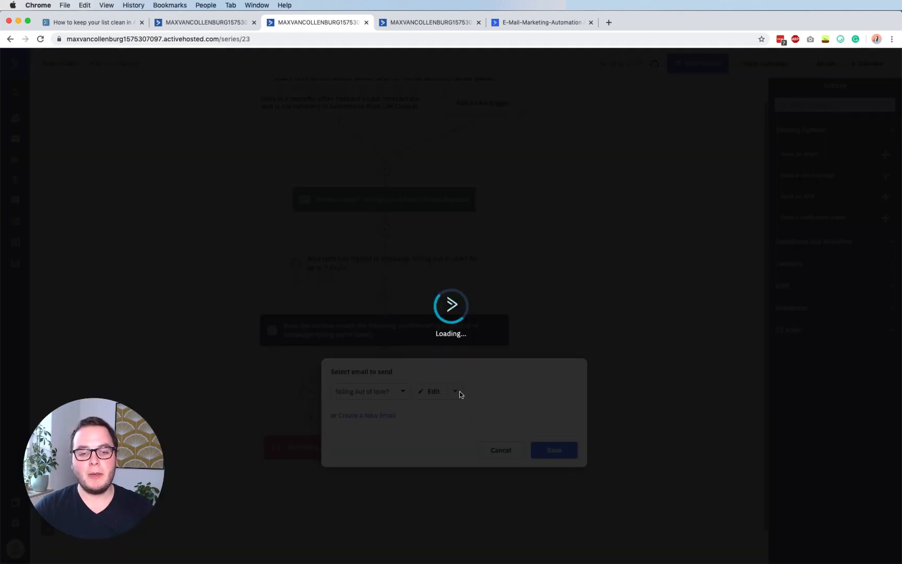
click(499, 442)
text(bye)
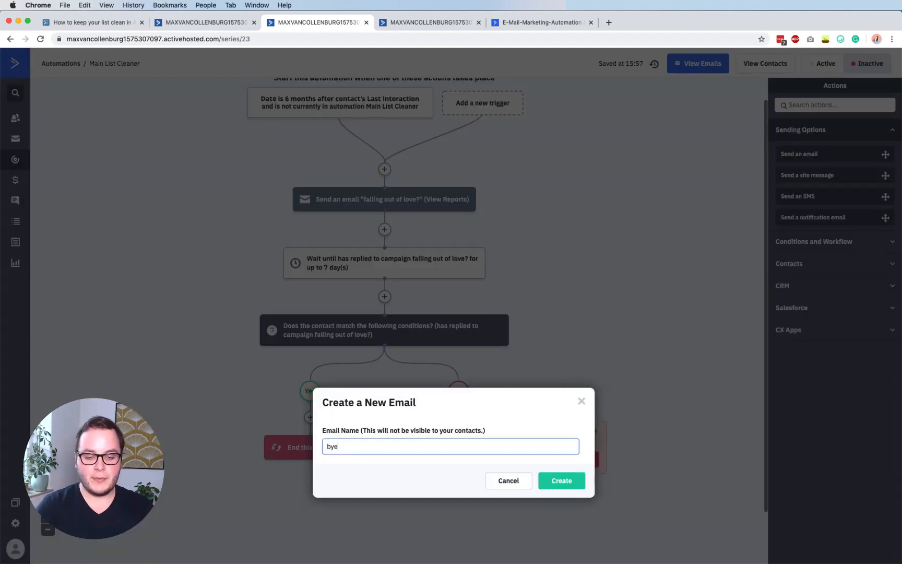
key(Return)
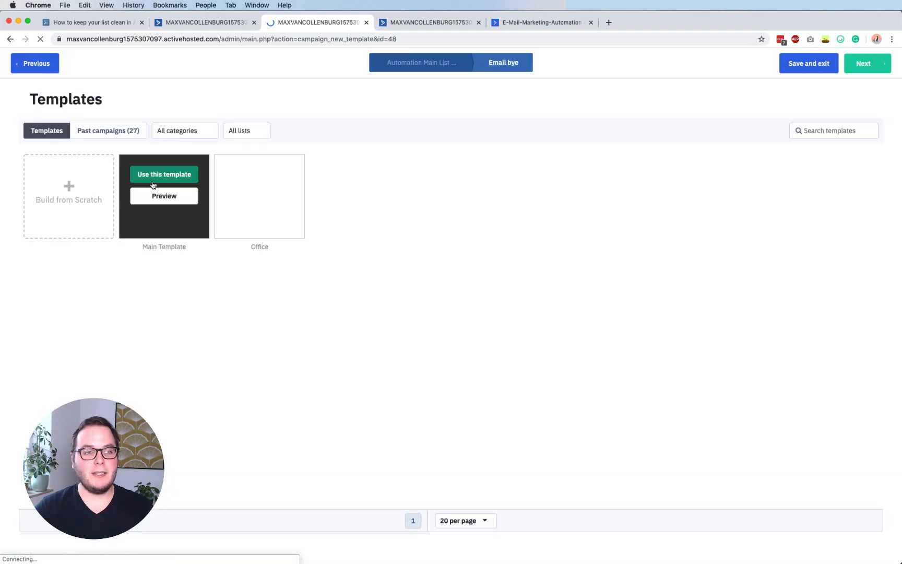
Base the email on Main Template with the subject "bye %FIRSTNAME|LOWER%" and continue to the designer.
click(153, 174)
click(387, 145)
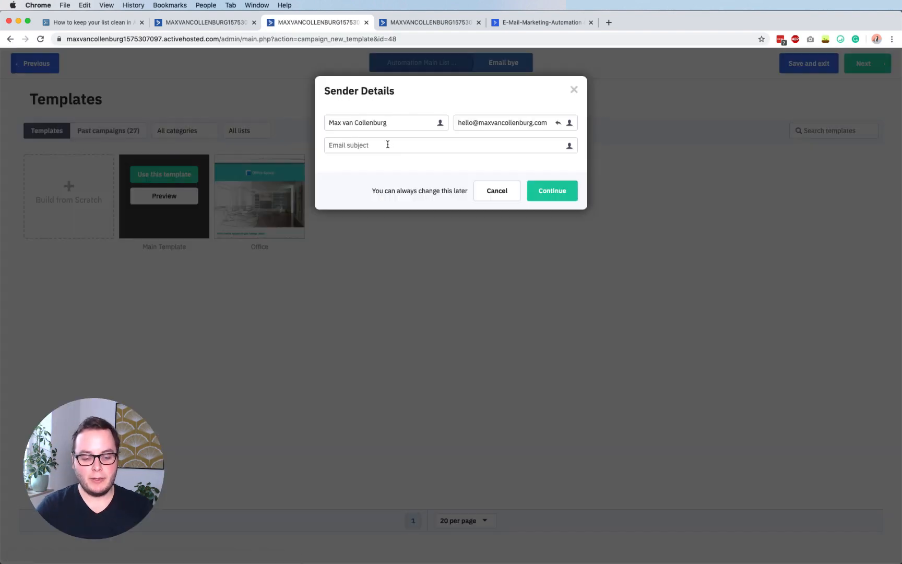
text(bye ;ac-)
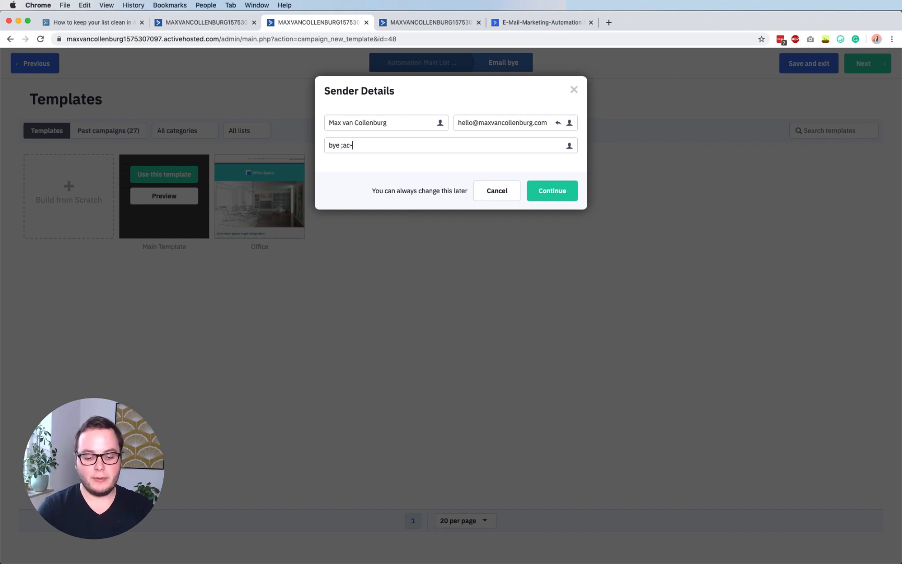
text(first)
double_click(393, 145)
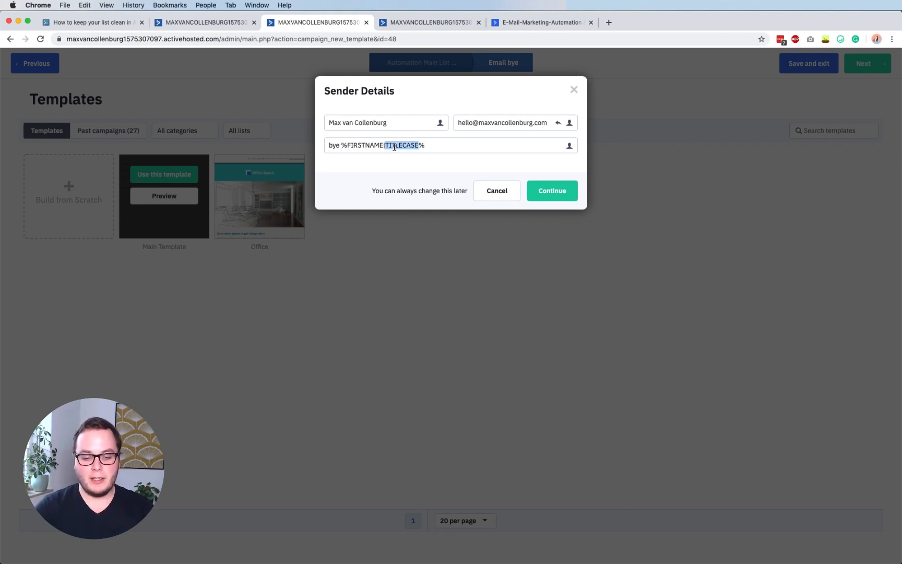
text(LOWER)
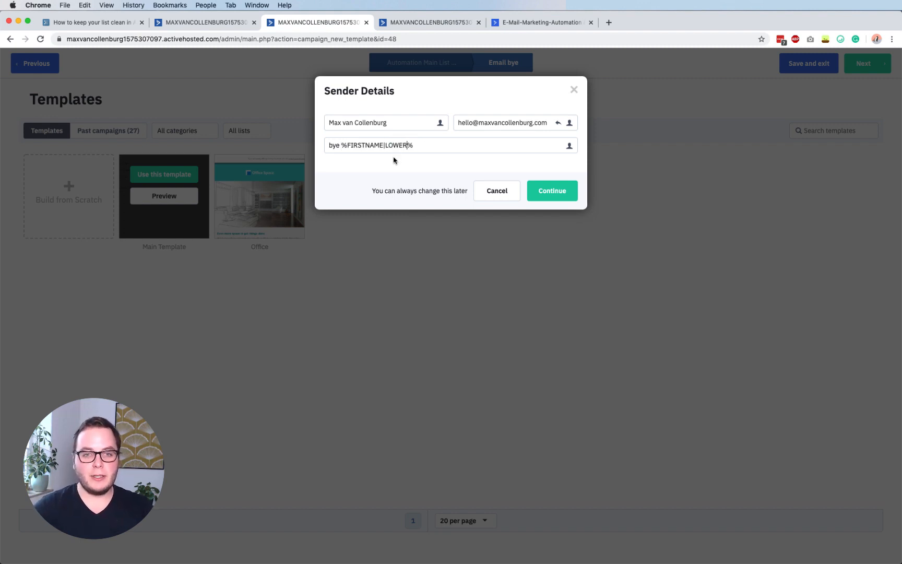
click(559, 184)
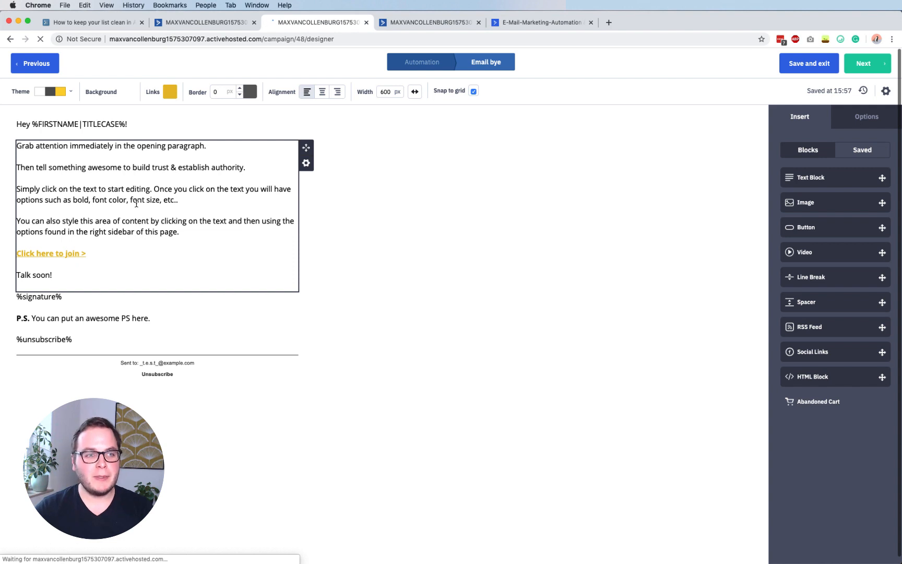
Replace the main body text with "I just wanted to let you know that you got automatically unsubscribed.".
click(111, 170)
key(ctrl+a)
key(BackSpace)
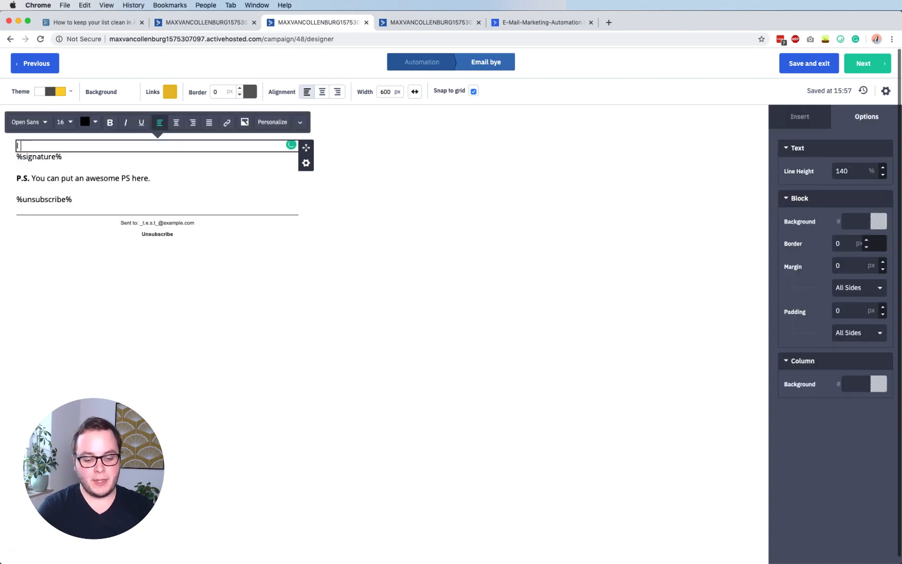
text(I just wanted to let you)
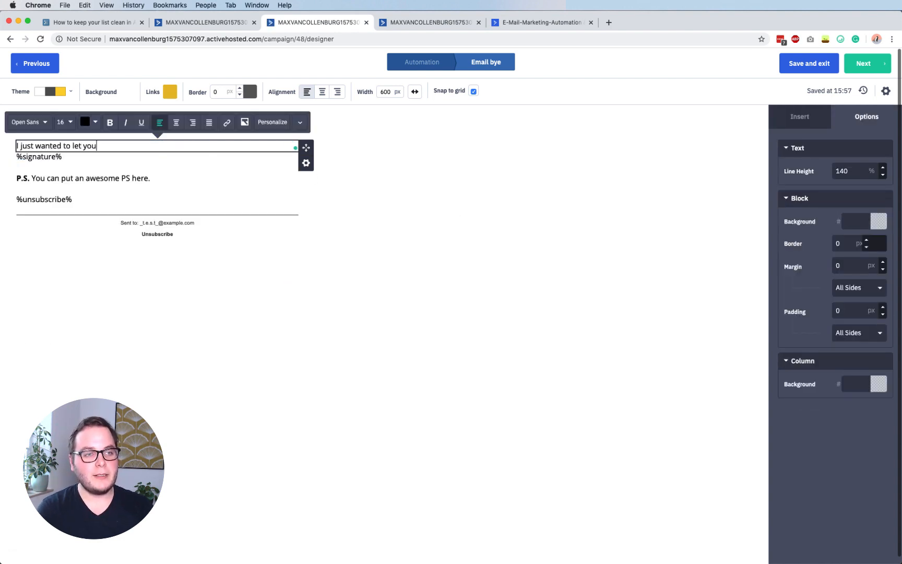
text( know t)
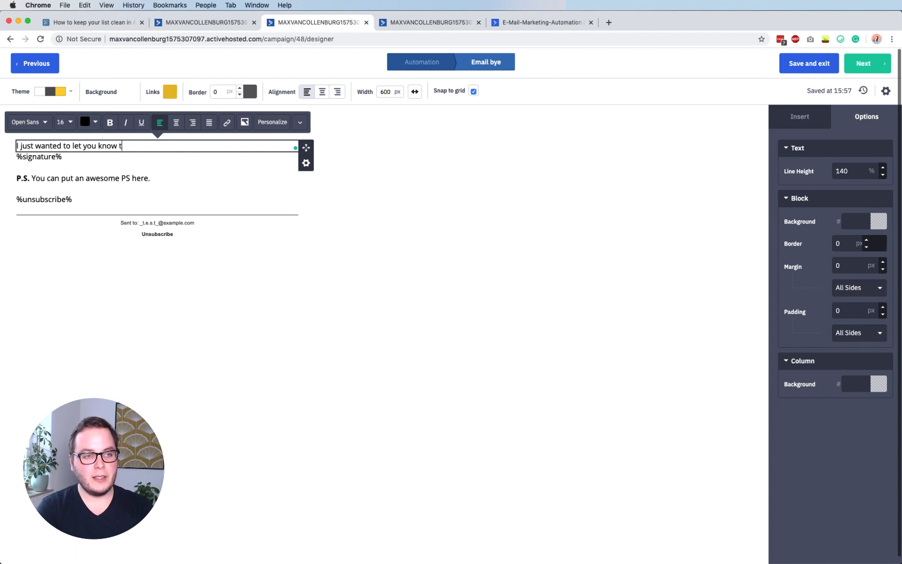
text(hat you got automa)
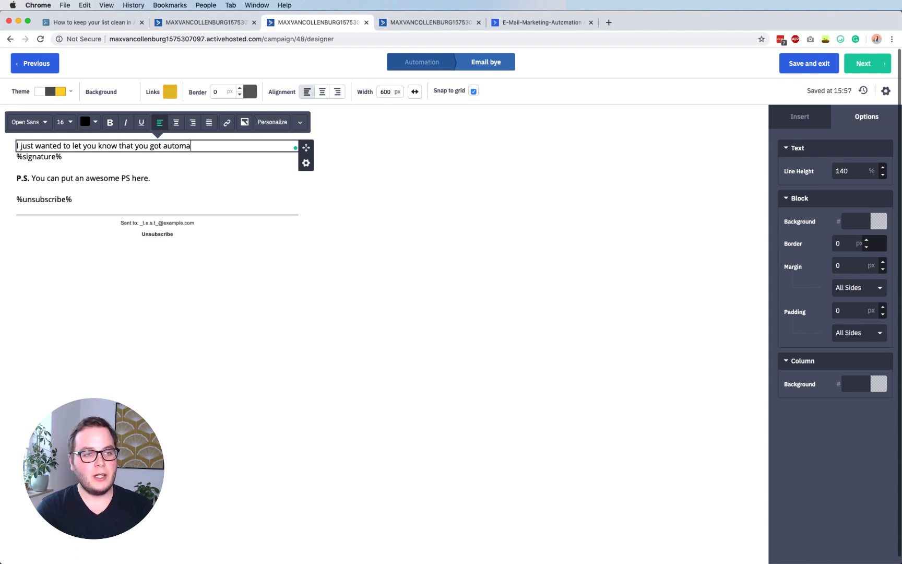
text(tically unsubscribed.)
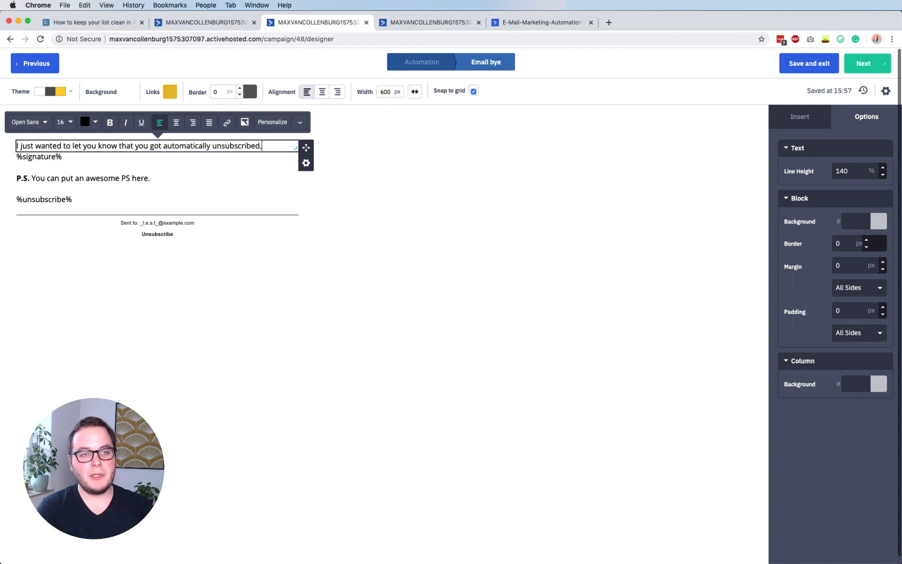
Add a second paragraph, "If you would like to join the list again, just let me know" with a smiley emoji, and leave a blank line before the signature.
key(Return)
key(Return)
text(If yi)
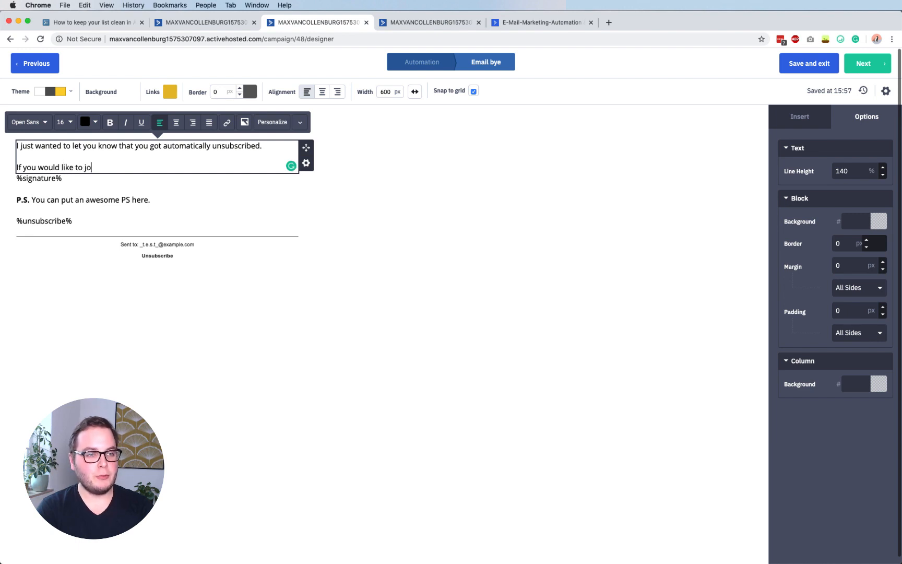
text(in the list again, j)
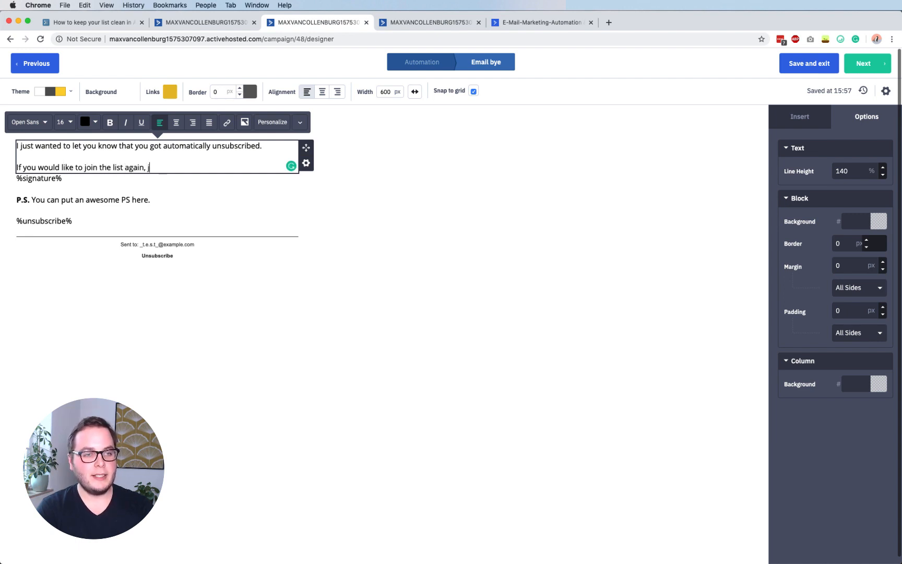
text(ust let me kn)
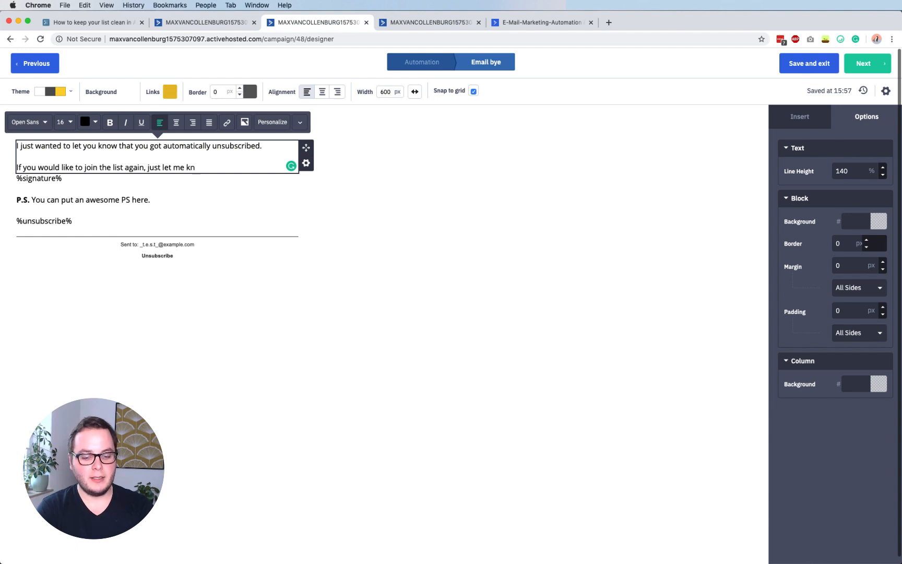
text(ow 🙃)
key(Return)
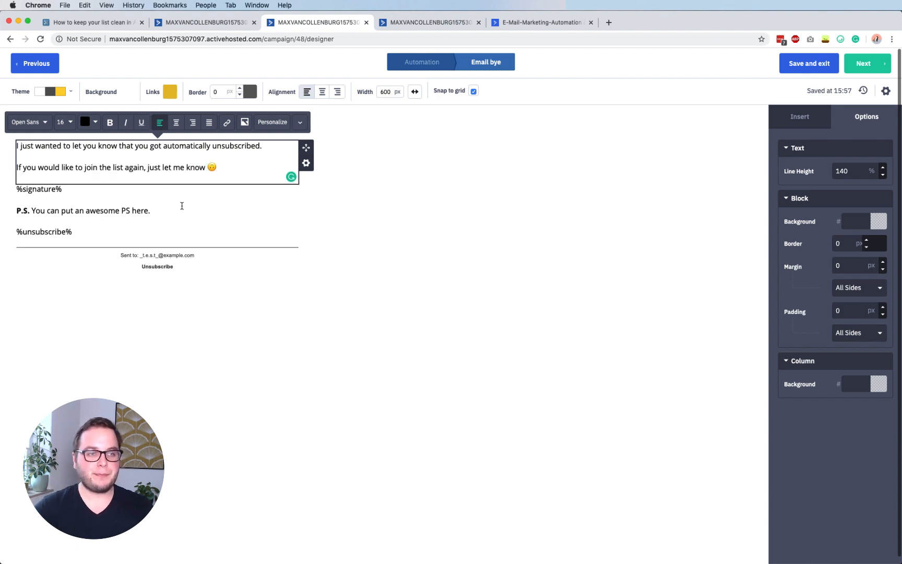
click(370, 250)
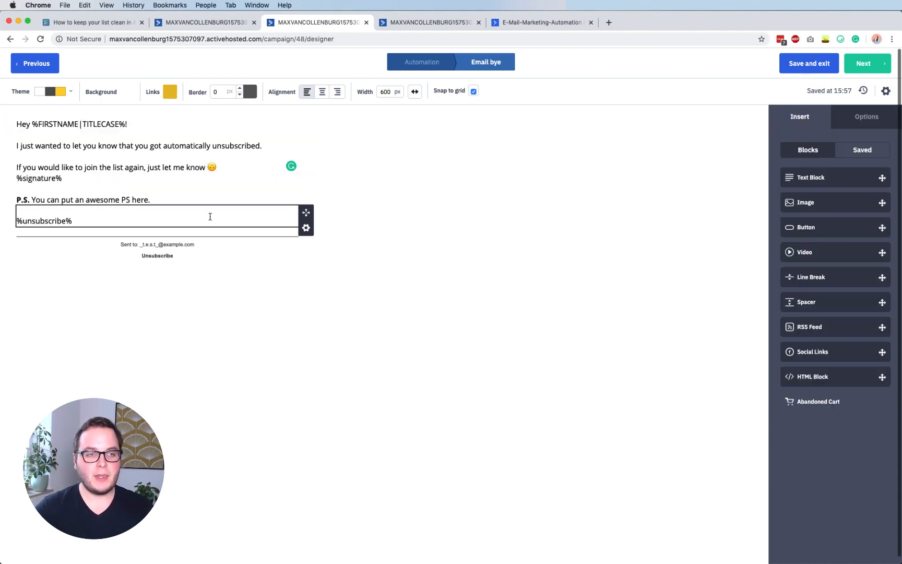
click(226, 166)
key(Return)
Replace the P.S. placeholder sentence with "Sorry to see you go!" and finish the email to return to the automation.
click(345, 209)
click(84, 214)
drag(31, 210, 201, 212)
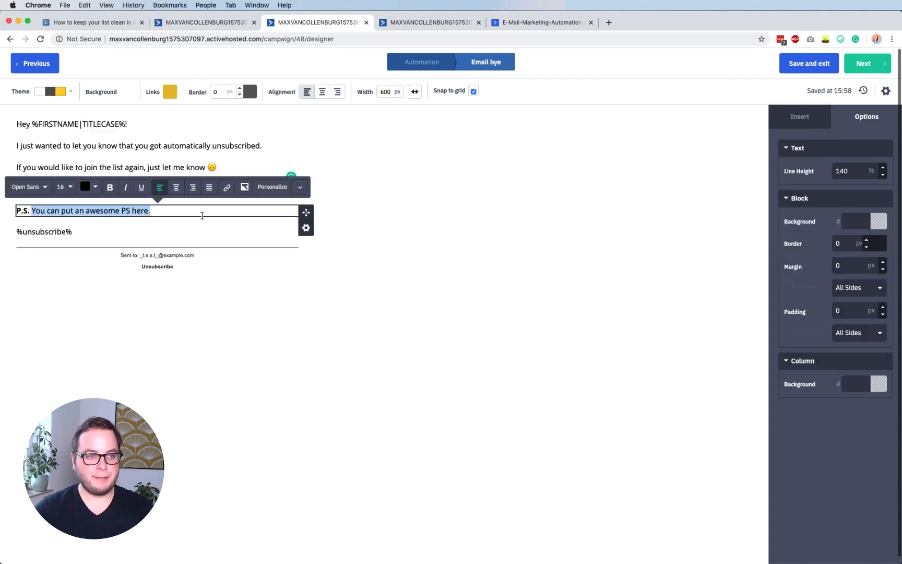
key(BackSpace)
text(Sorry to see yo)
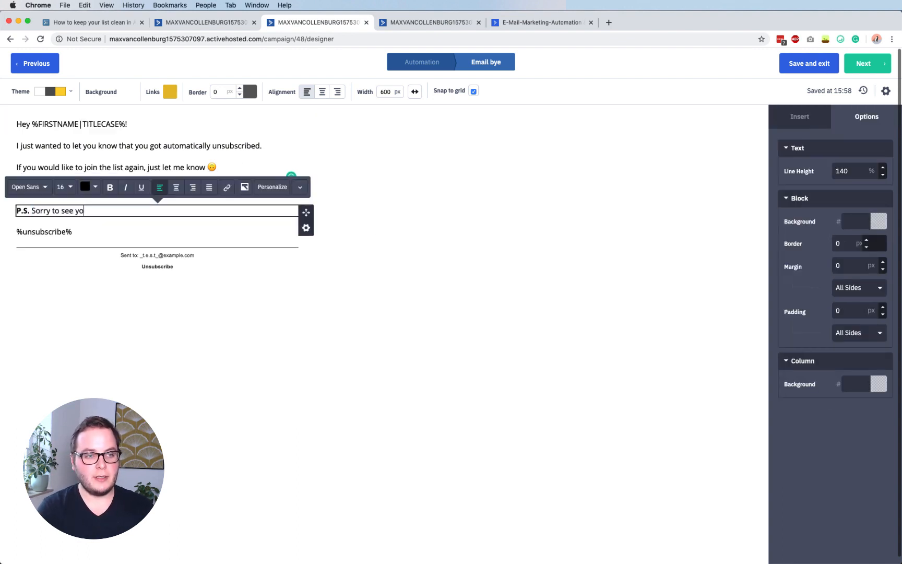
text(u go!)
click(503, 242)
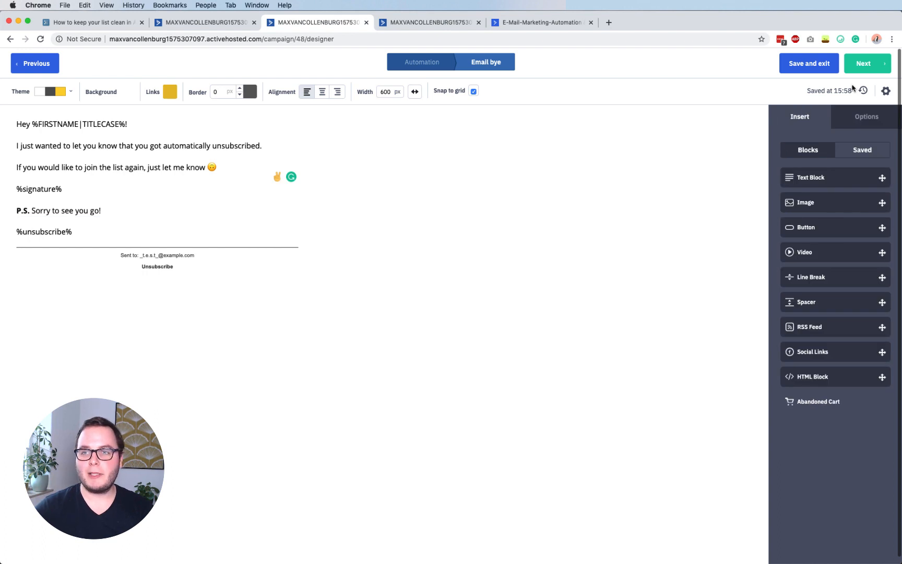
click(869, 64)
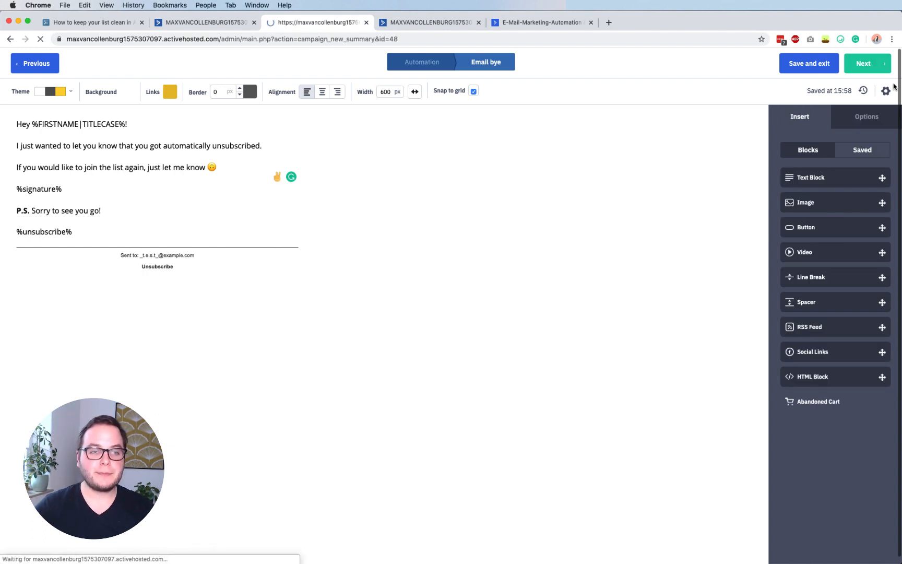
click(874, 67)
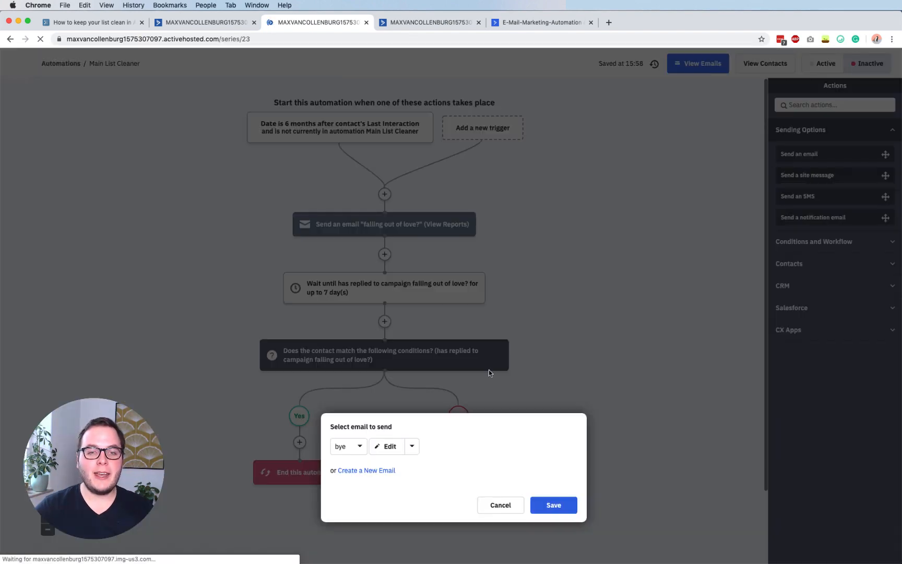
Add an Unsubscribe action below the "bye" email on the No branch, set to unsubscribe from all lists.
scroll(599, 370, down, 2)
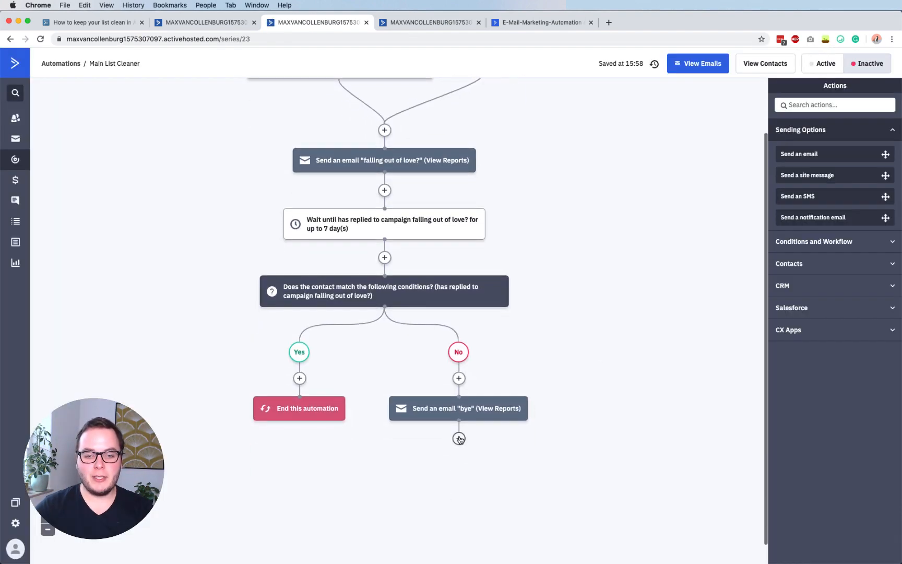
click(459, 437)
click(324, 175)
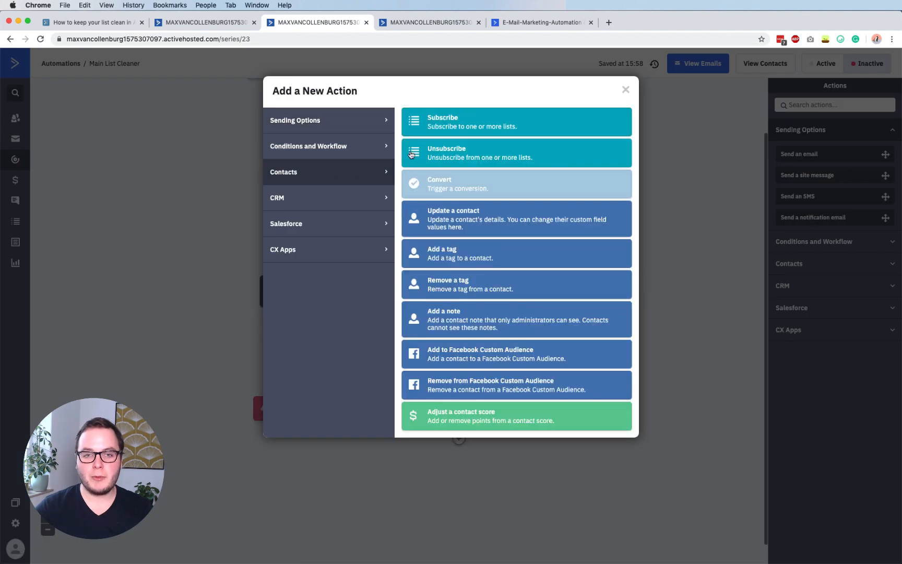
click(445, 158)
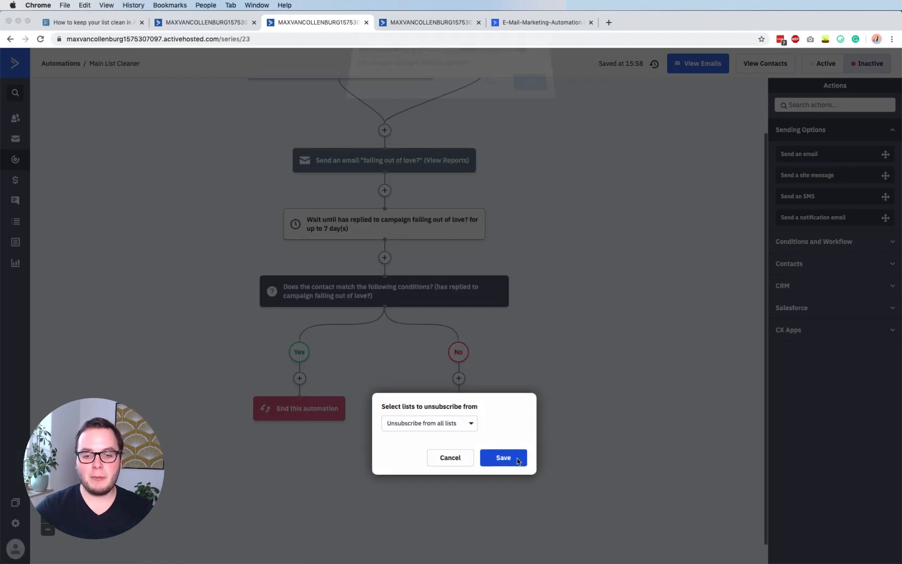
click(529, 91)
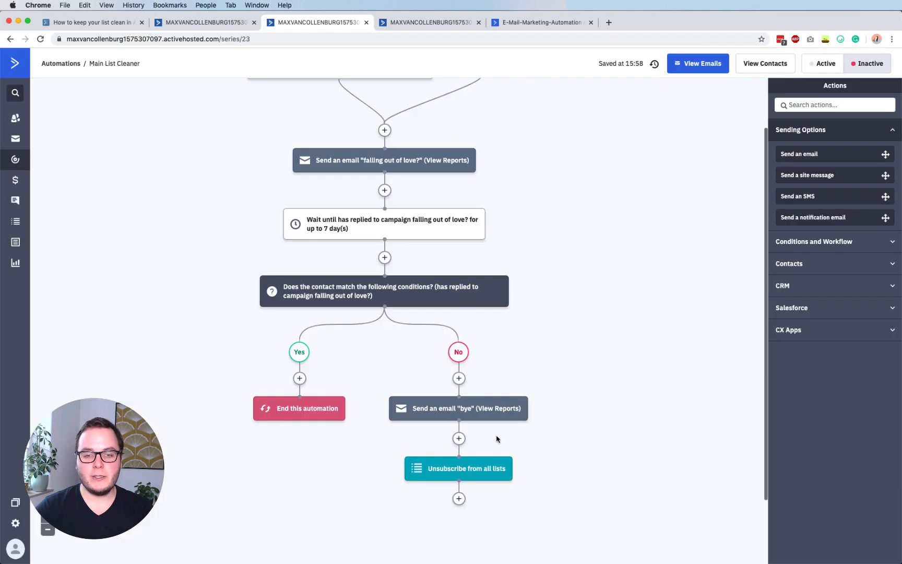
End the automation on the No branch after the unsubscribe action.
click(458, 498)
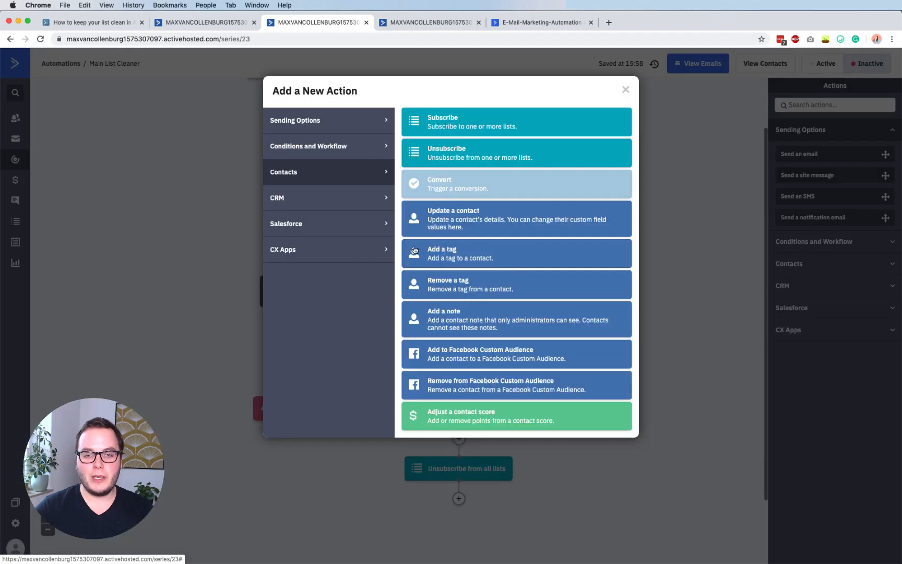
click(346, 149)
click(477, 322)
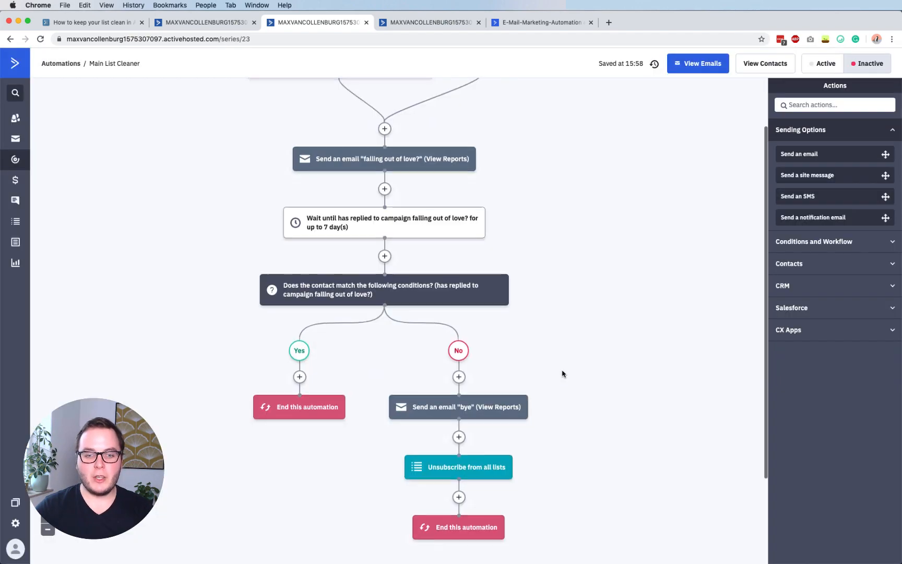
scroll(562, 373, down, 3)
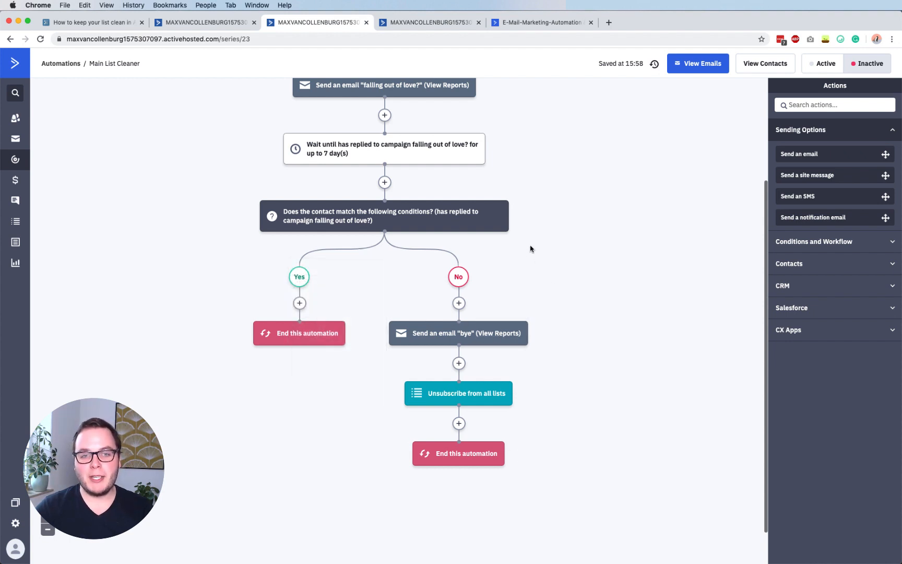
mouse_move(462, 334)
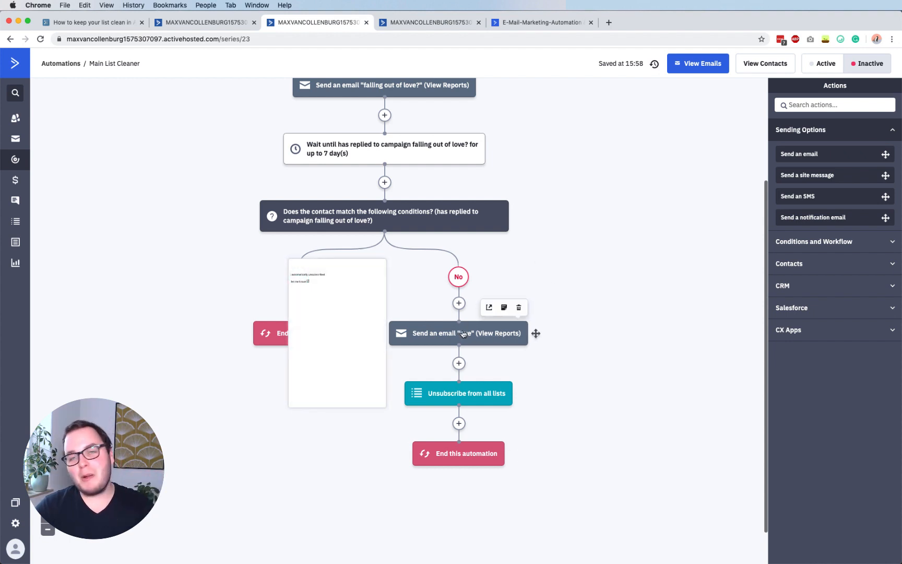
scroll(463, 334, up, 5)
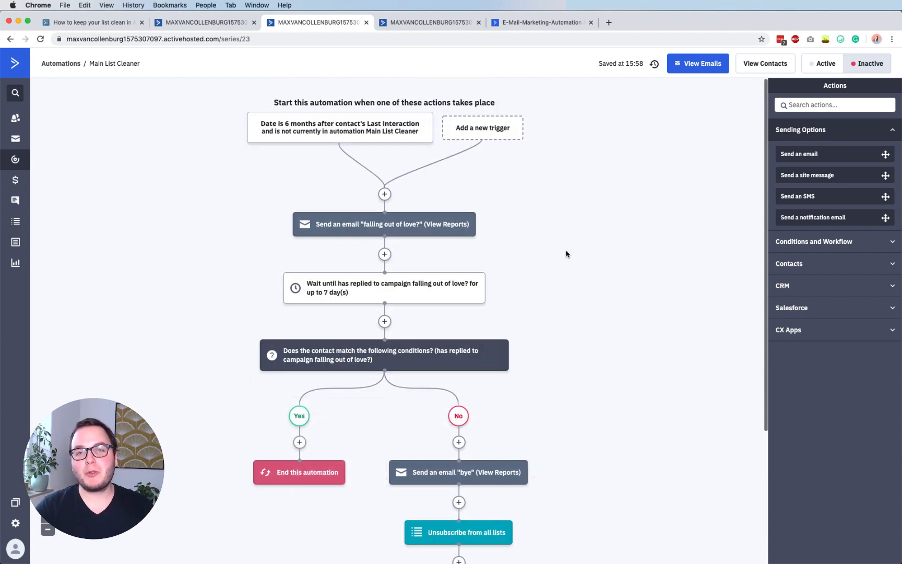
scroll(577, 312, down, 2)
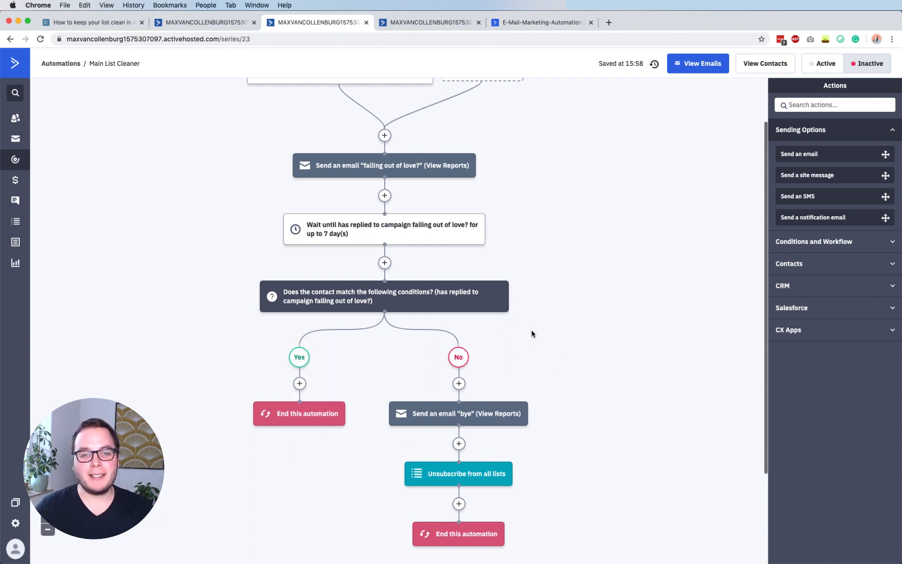
scroll(532, 334, up, 2)
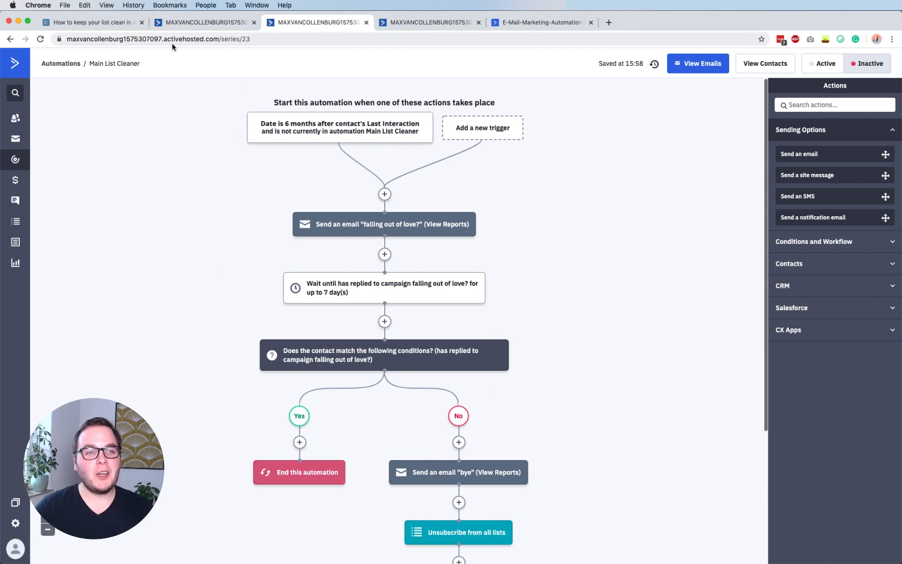
Switch to the WorkFlowy outline and expand the item "New subscribers who don't open within 30 days".
click(112, 22)
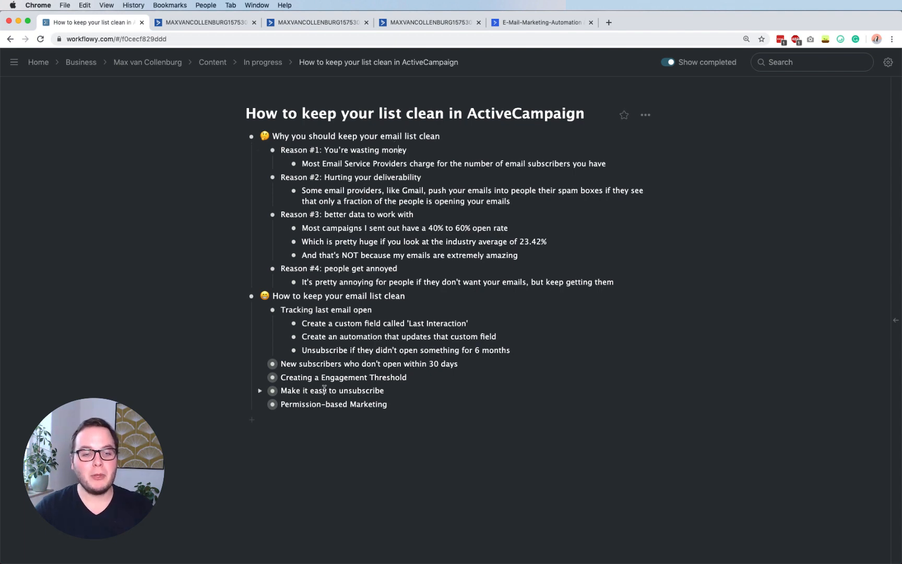
triple_click(308, 363)
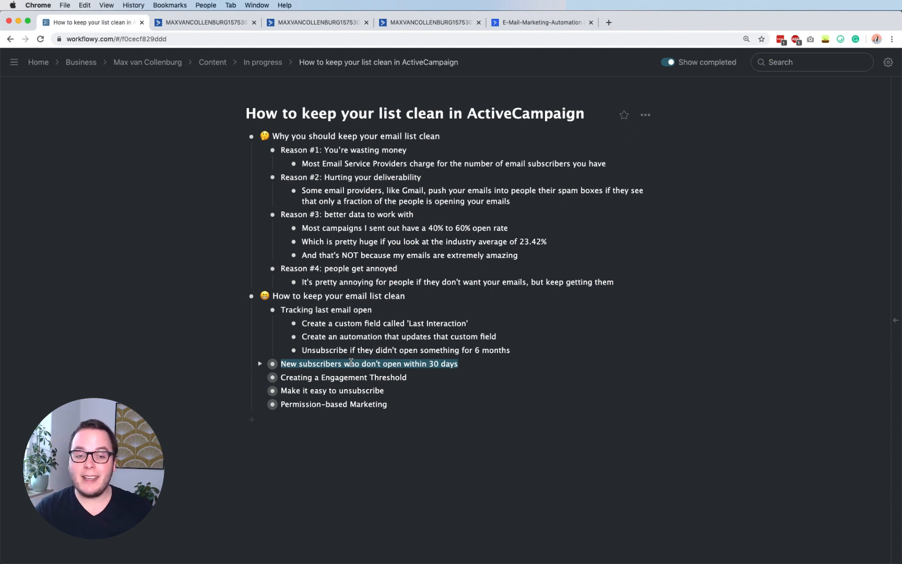
click(290, 364)
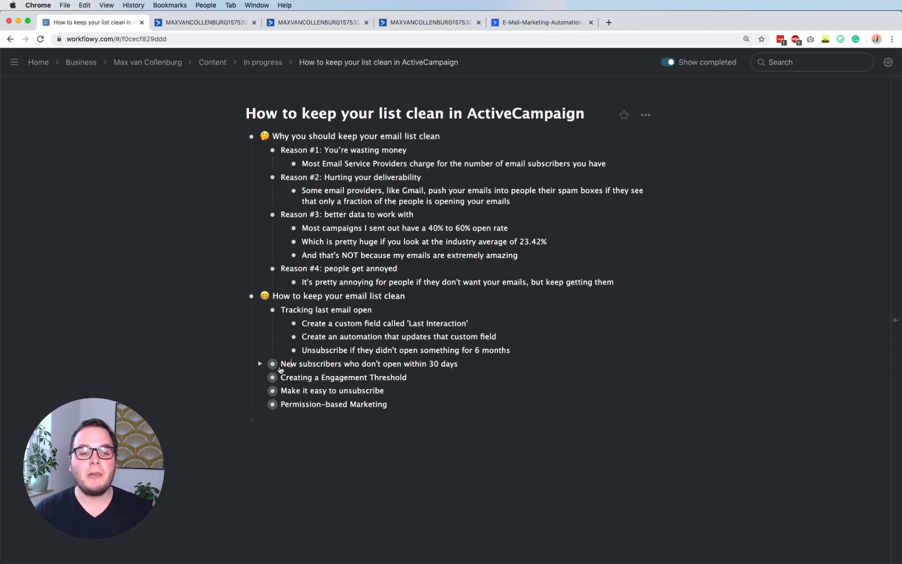
click(260, 363)
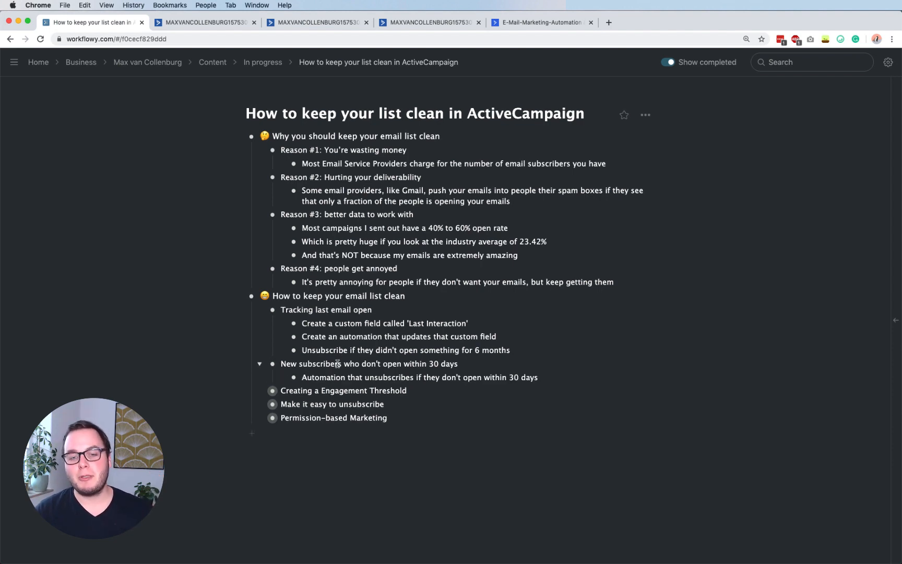
Switch to the Main List Cleaner automation and begin a second start trigger of the date-based type.
click(326, 24)
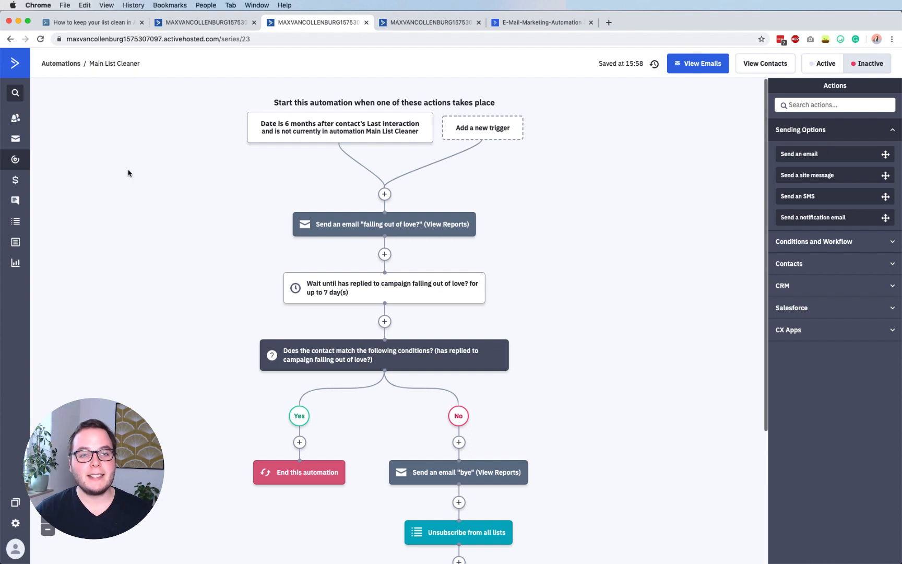
click(481, 135)
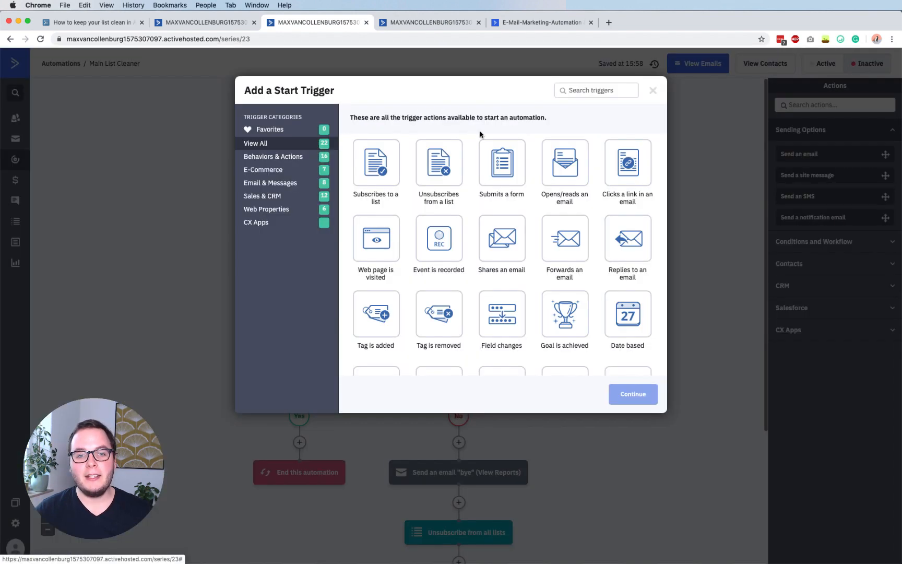
scroll(415, 248, down, 2)
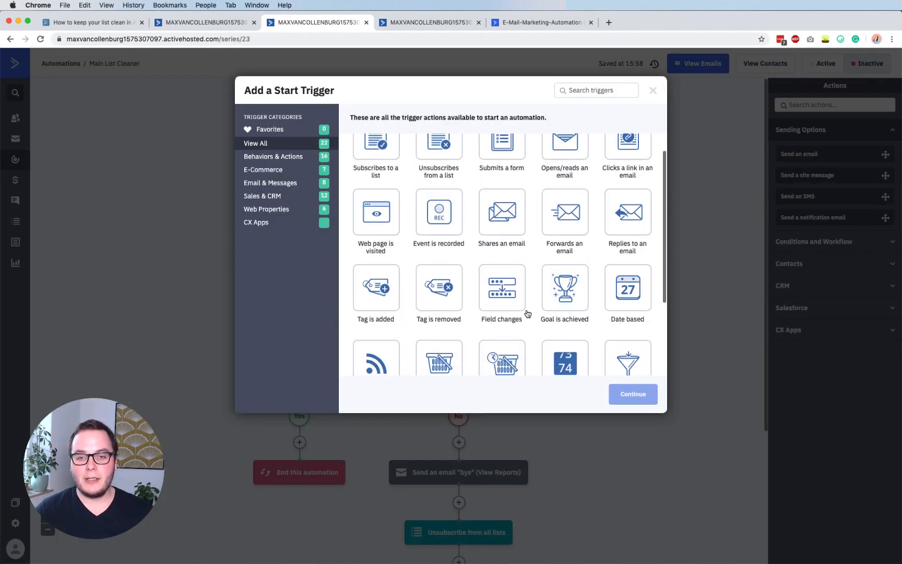
click(628, 288)
click(630, 394)
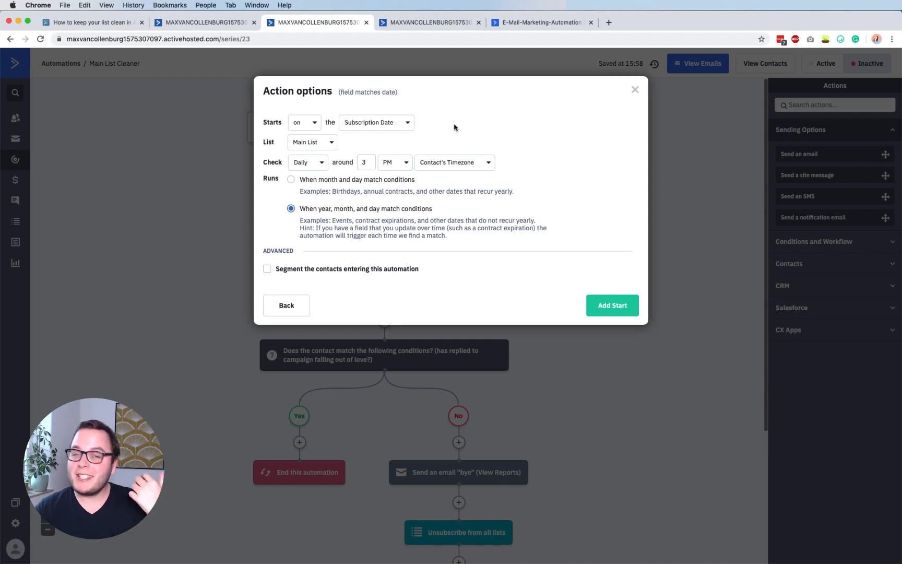
Set the date-based trigger to start 30 days after the Subscription Date.
click(305, 124)
click(308, 174)
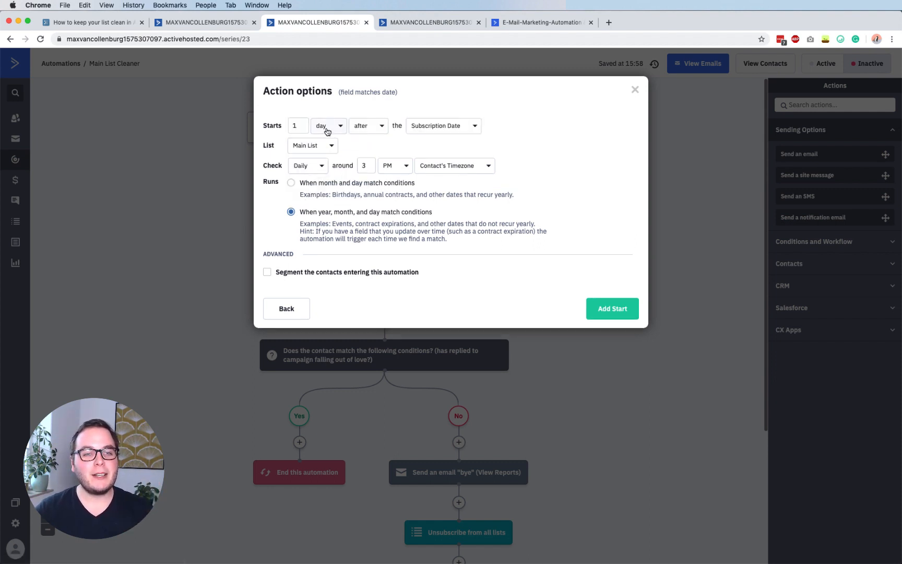
text(30)
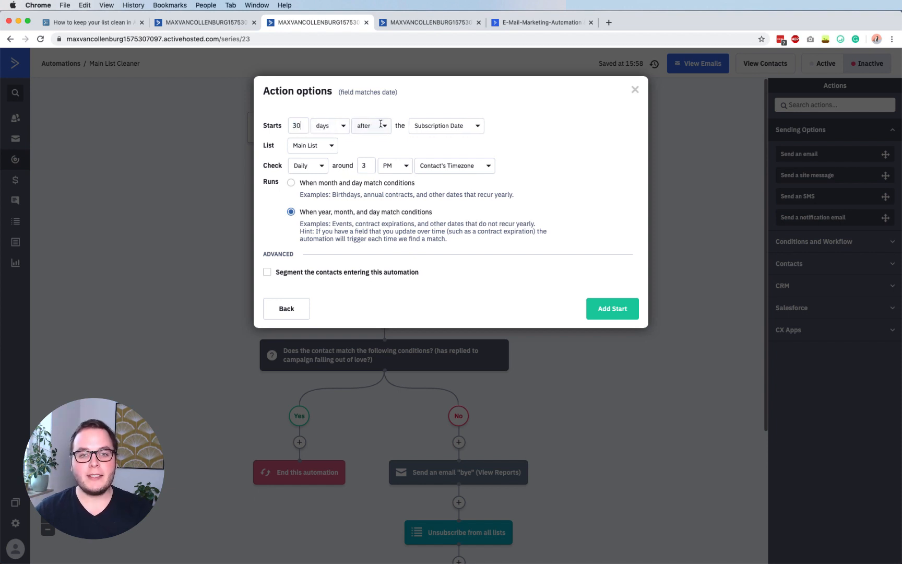
click(439, 127)
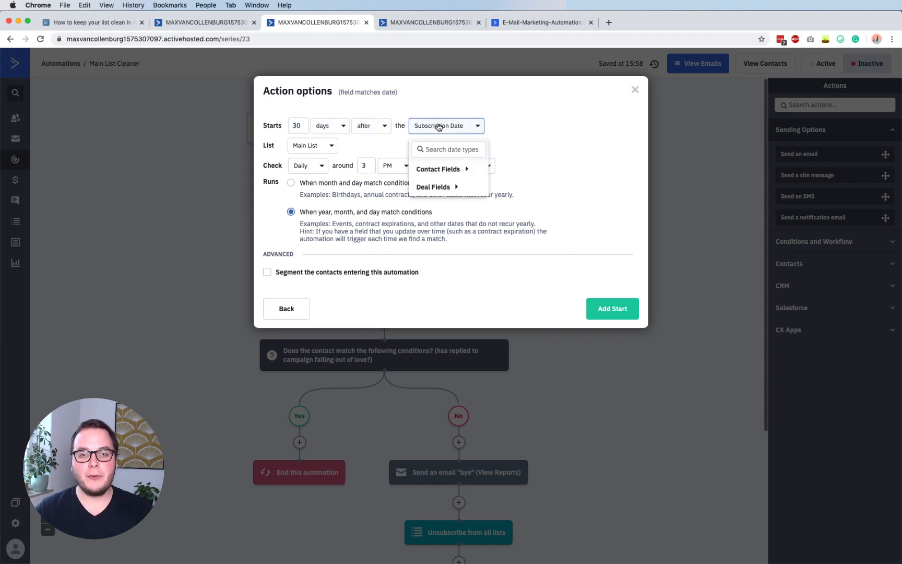
click(554, 135)
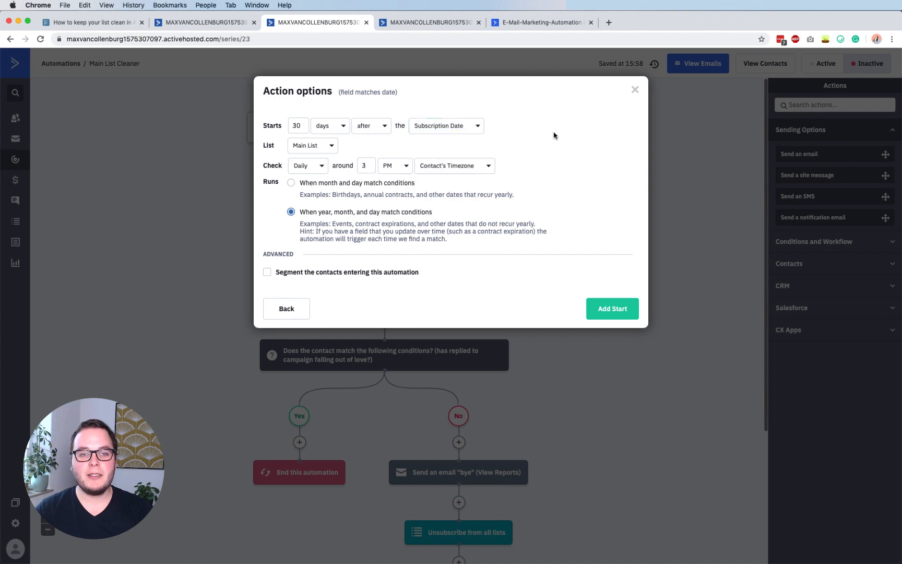
Keep the trigger on Main List and set its daily check to around 10 AM.
click(291, 148)
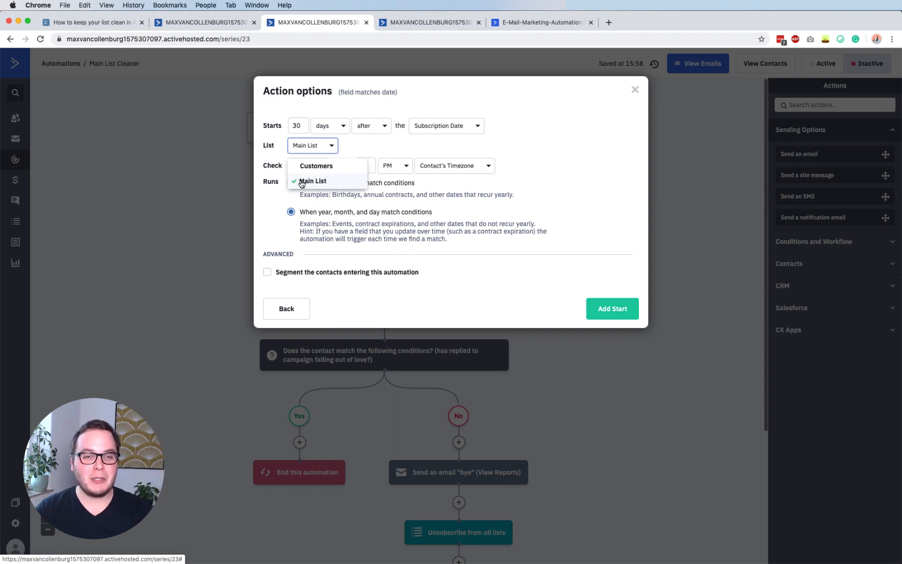
click(307, 181)
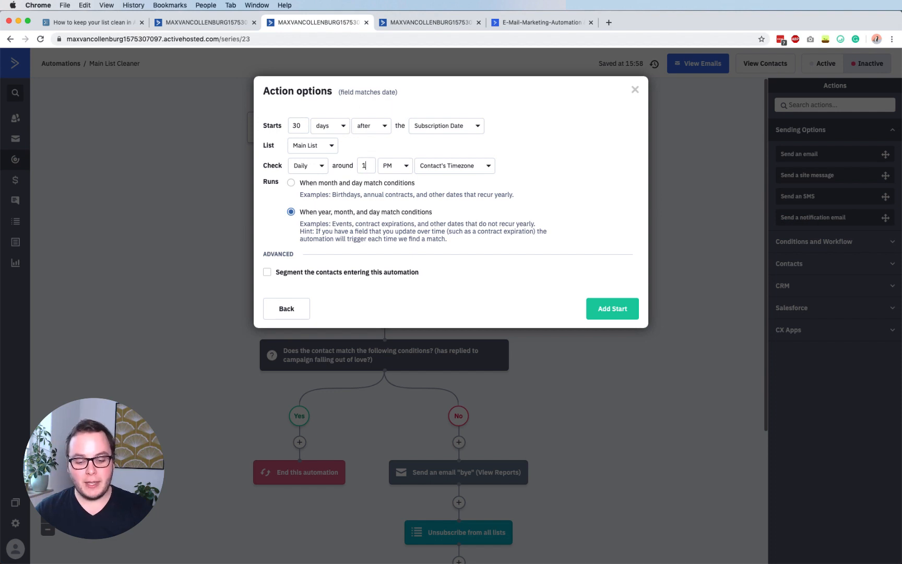
text(10)
click(394, 166)
click(389, 184)
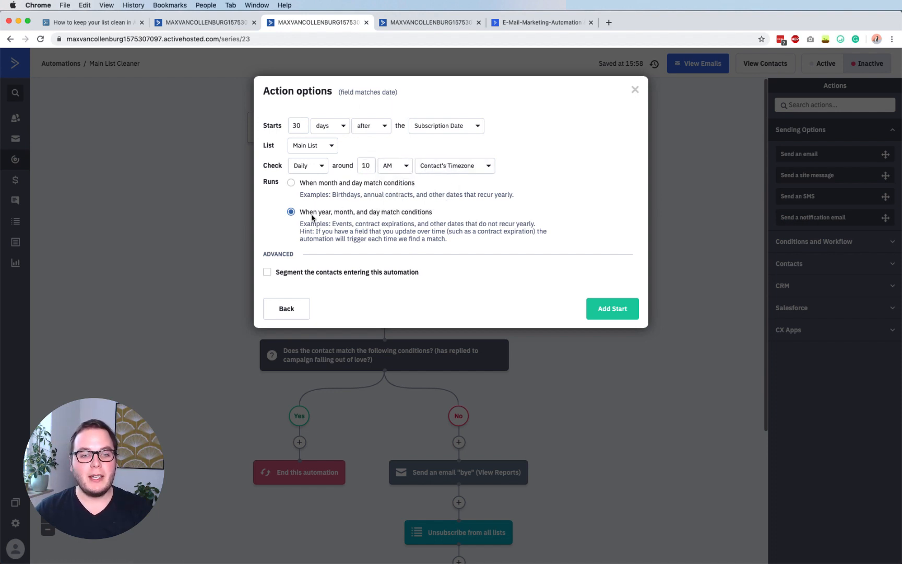
Segment the contacts entering through this trigger with the condition Not currently in automation "Main List Cleaner".
click(316, 273)
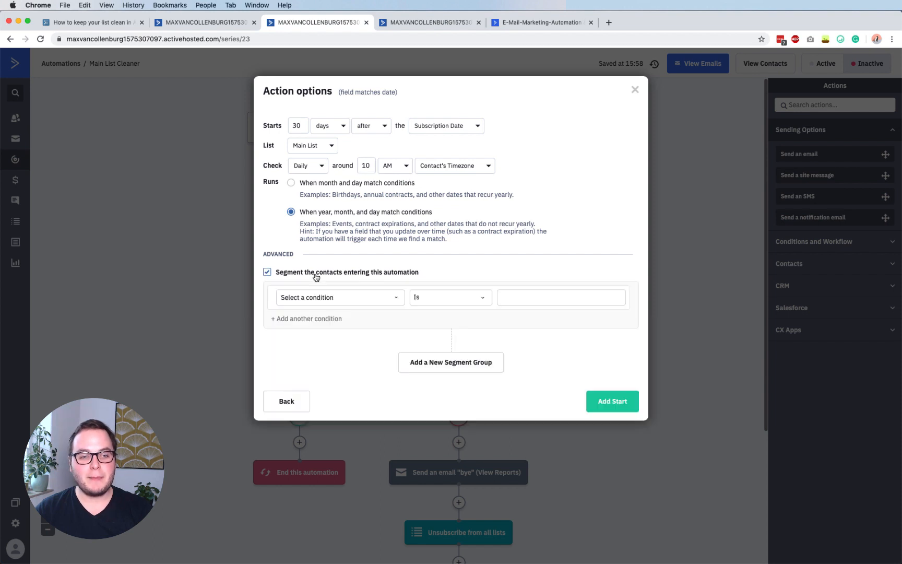
click(314, 297)
text(not curren)
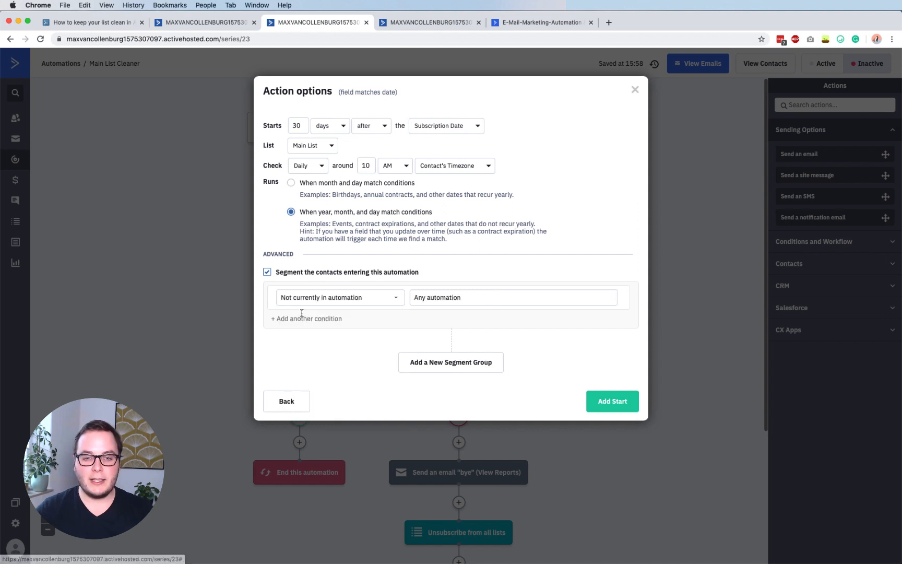
click(304, 315)
click(436, 297)
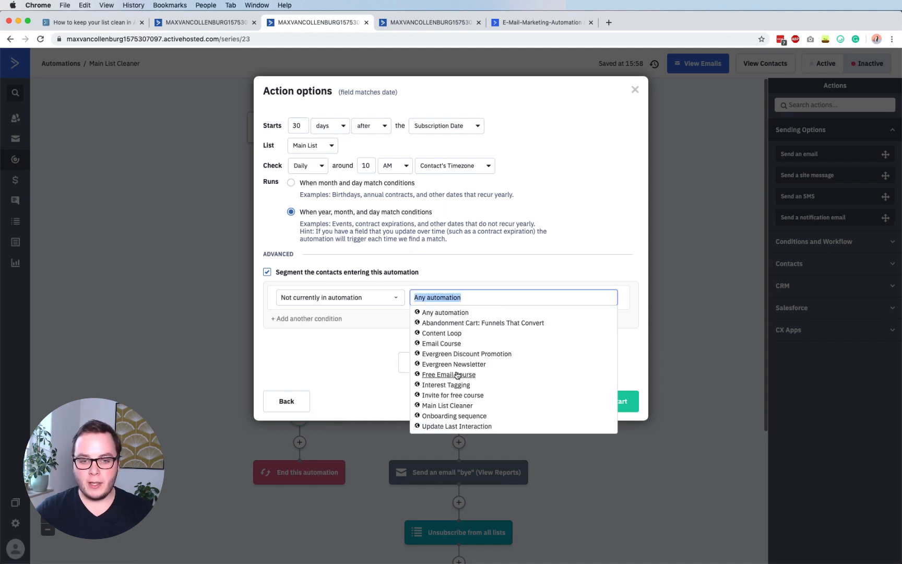
click(447, 406)
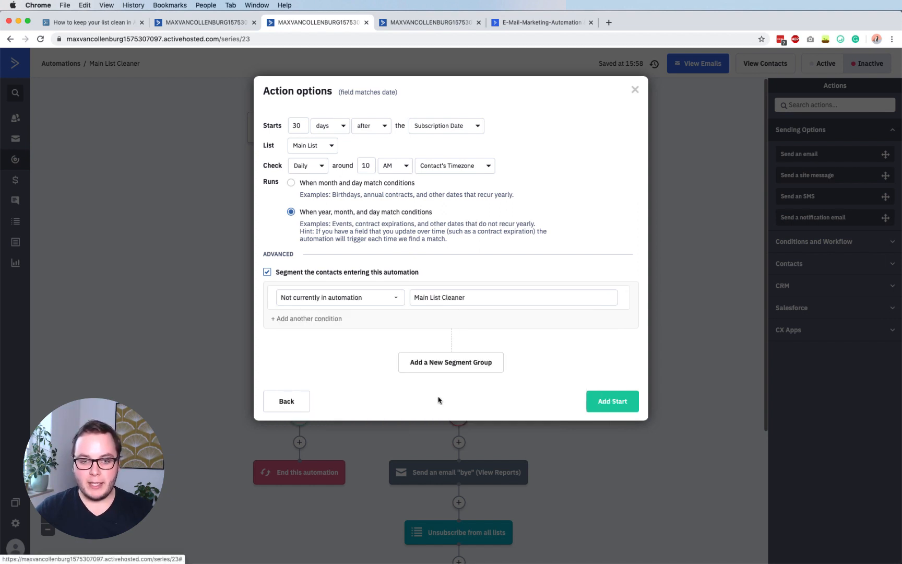
Add an And condition "Has not opened" any campaign or email, and add the start trigger to the automation.
click(308, 319)
click(329, 322)
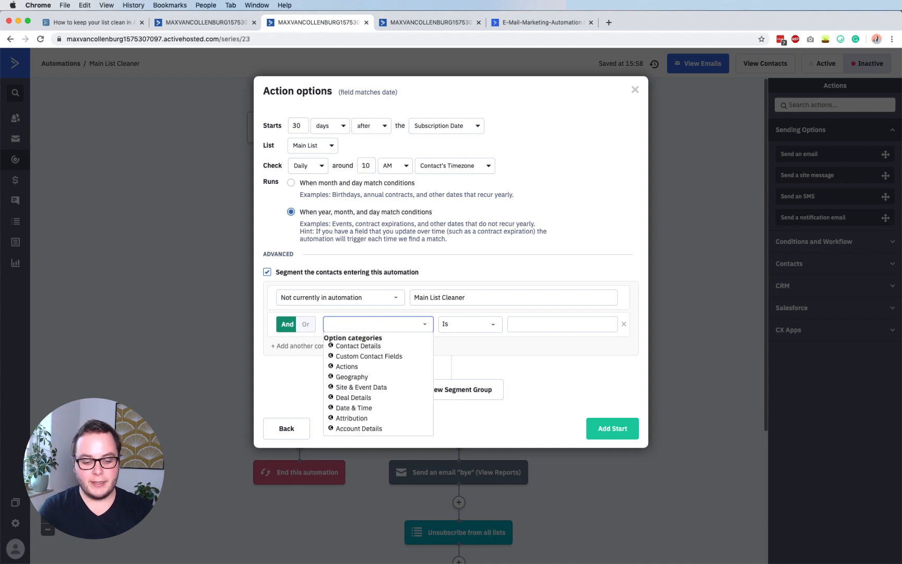
text(has not)
click(339, 343)
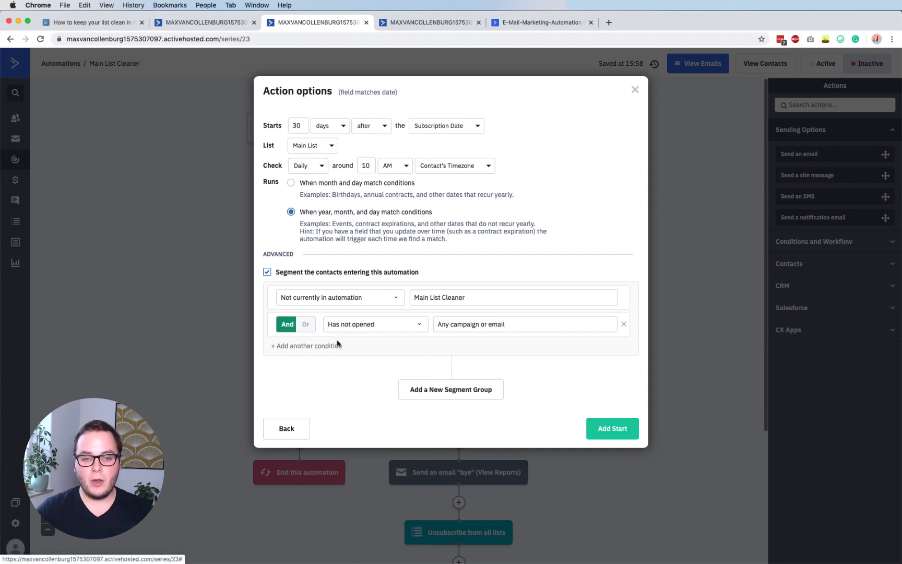
click(616, 433)
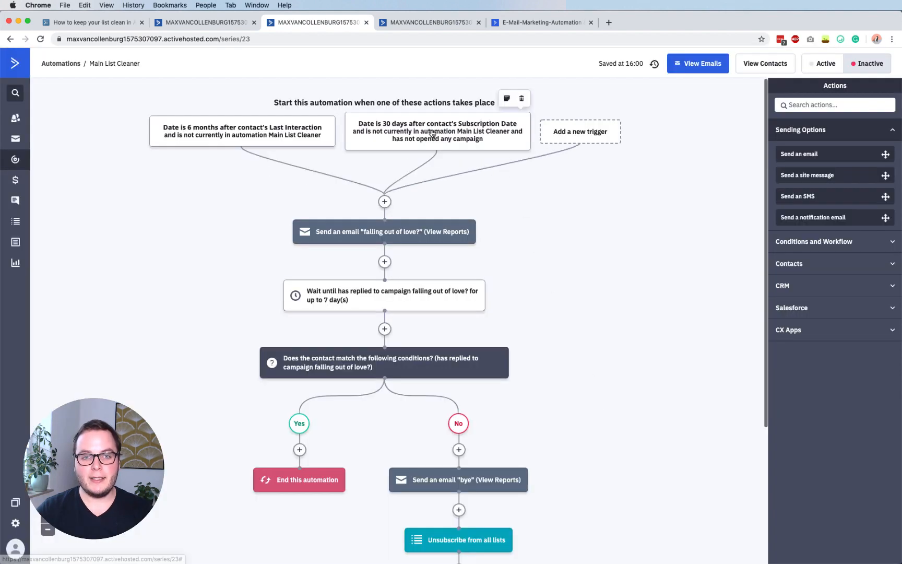
mouse_move(396, 223)
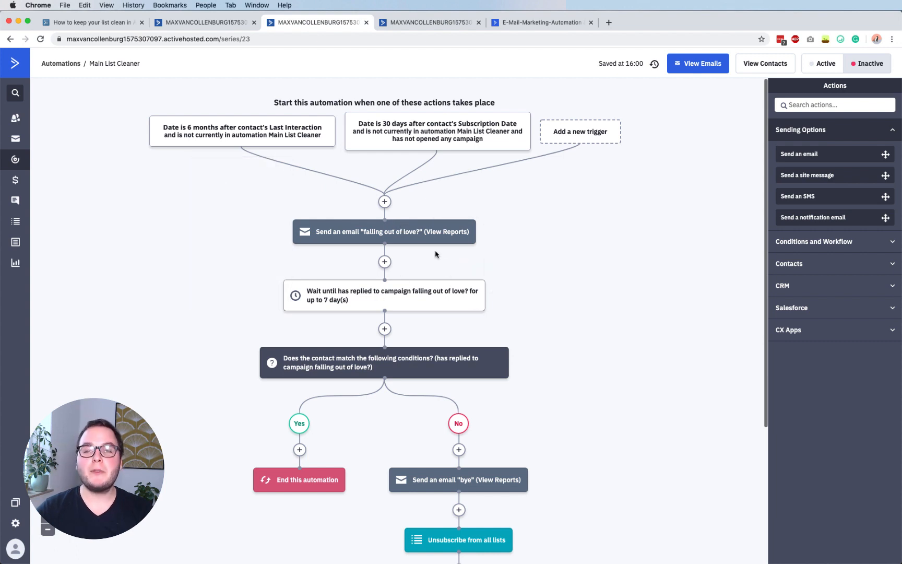
scroll(437, 254, down, 1)
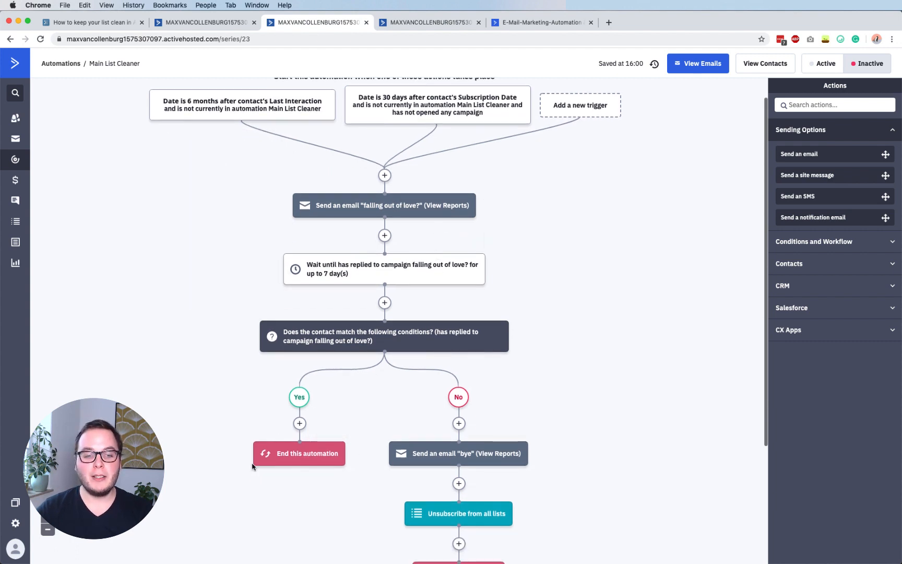
scroll(248, 391, down, 2)
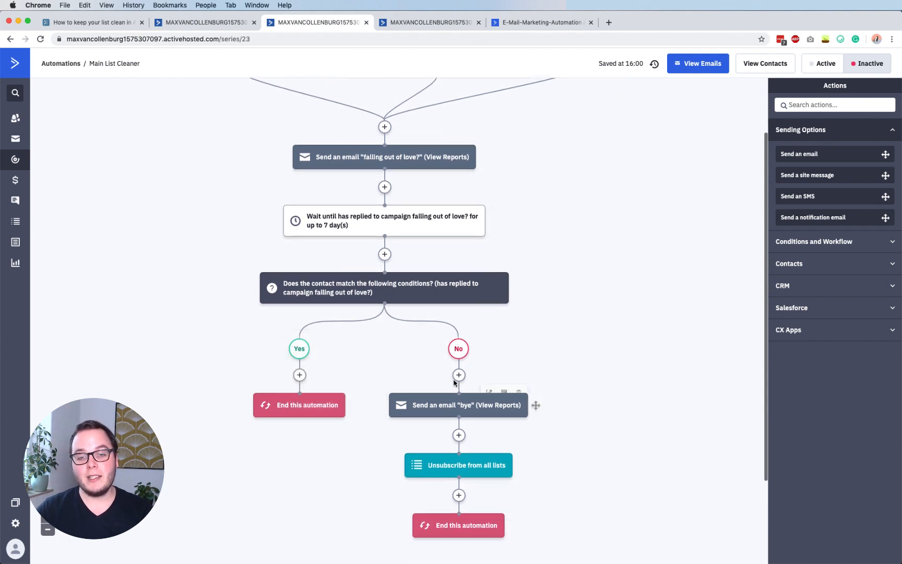
mouse_move(457, 410)
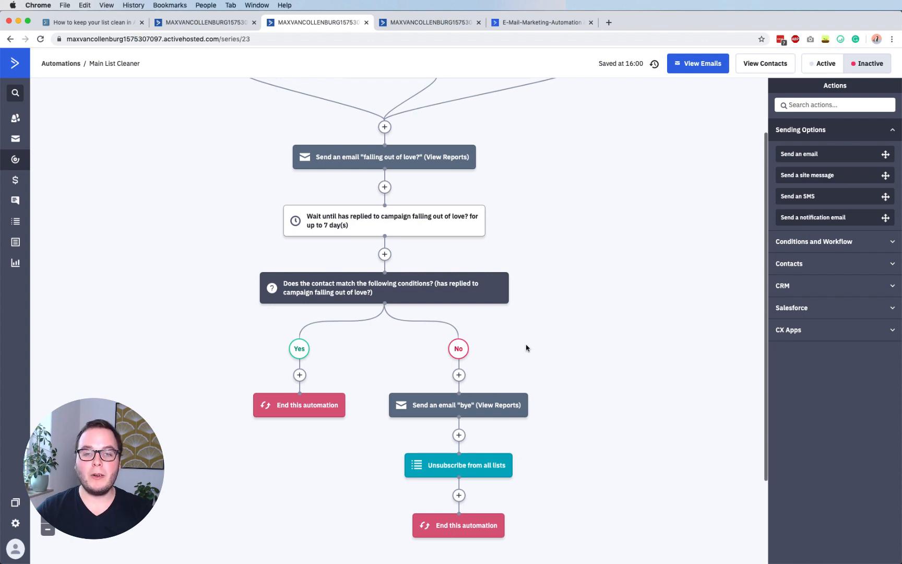
scroll(528, 340, up, 3)
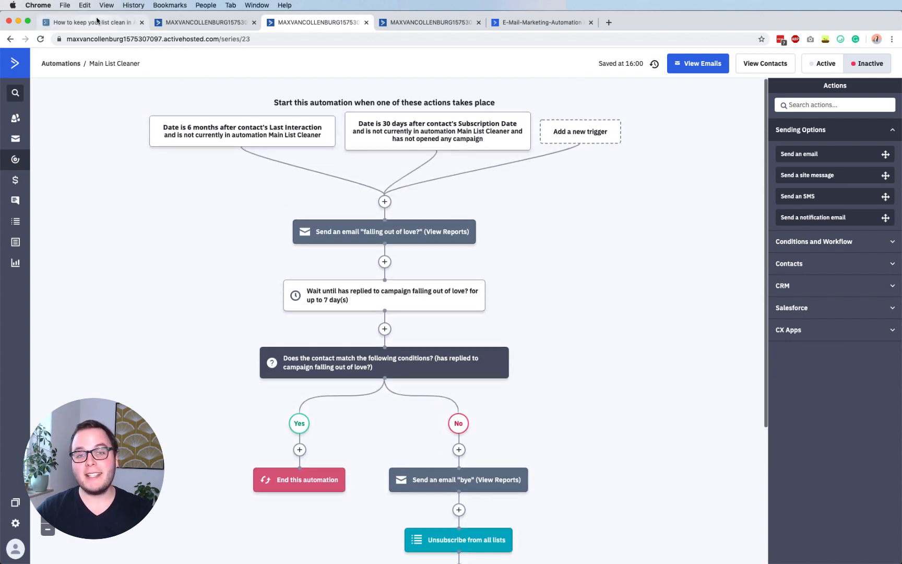
Switch to the WorkFlowy outline, expand "Creating a Engagement Threshold" and review its sub-items.
click(97, 21)
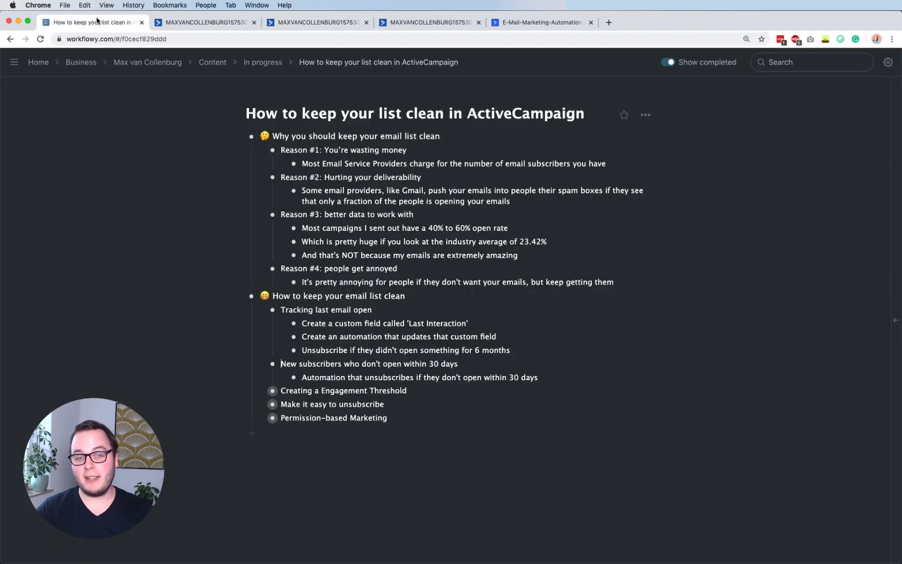
triple_click(313, 390)
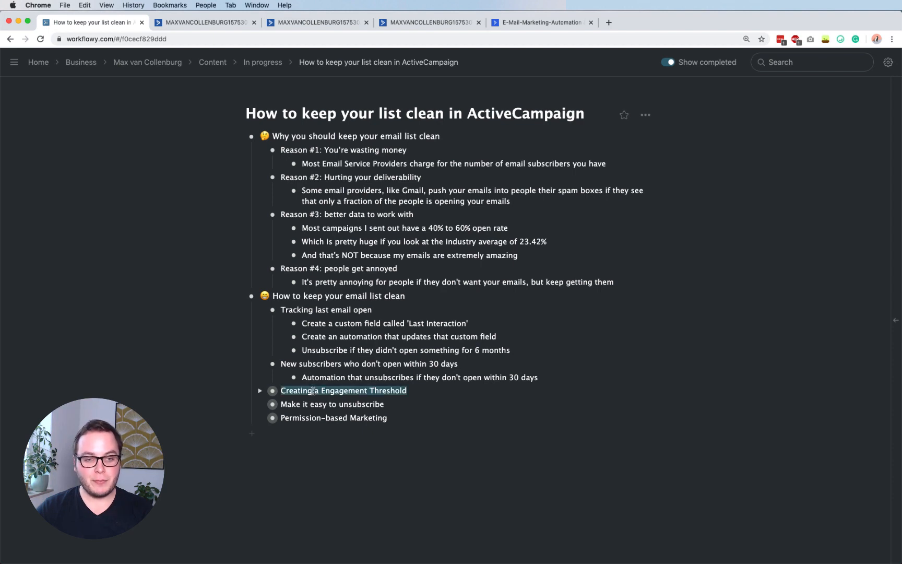
click(259, 391)
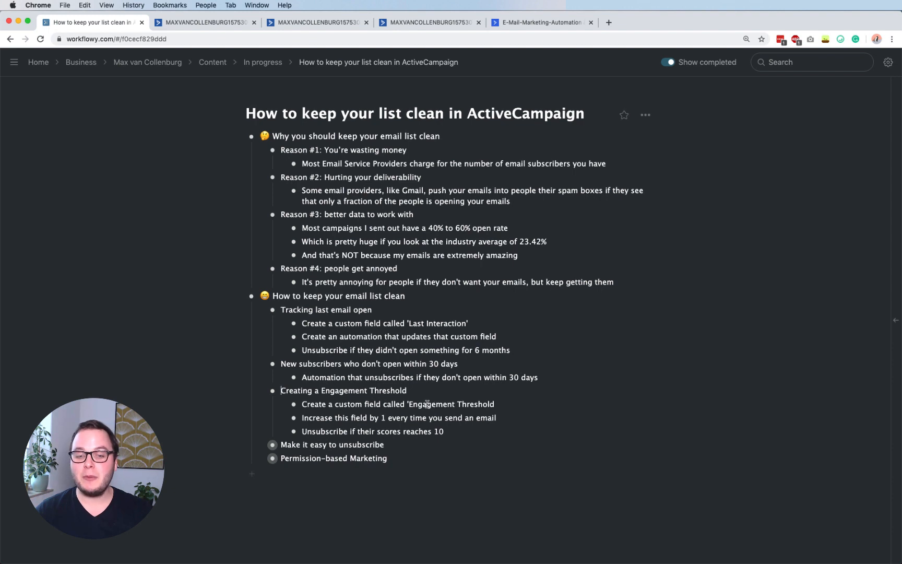
drag(426, 403, 473, 404)
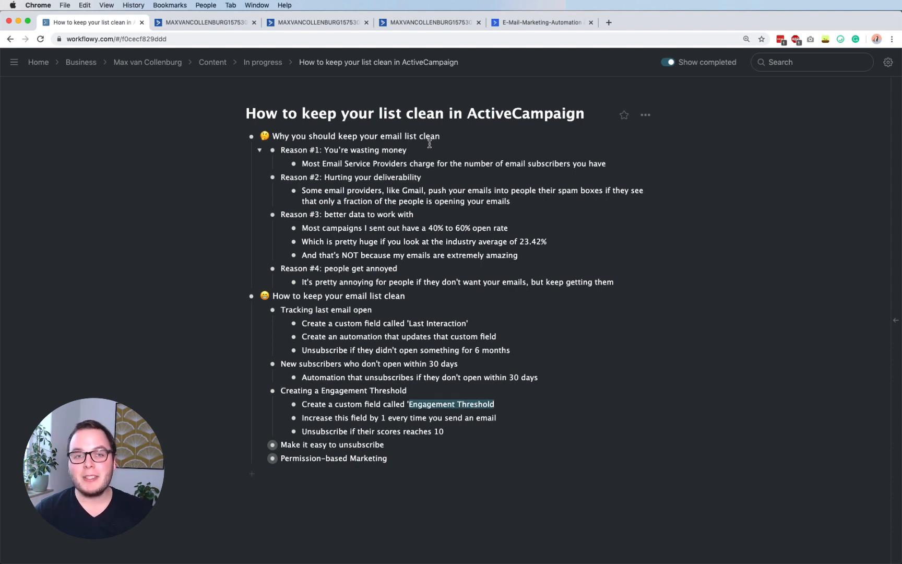
click(348, 401)
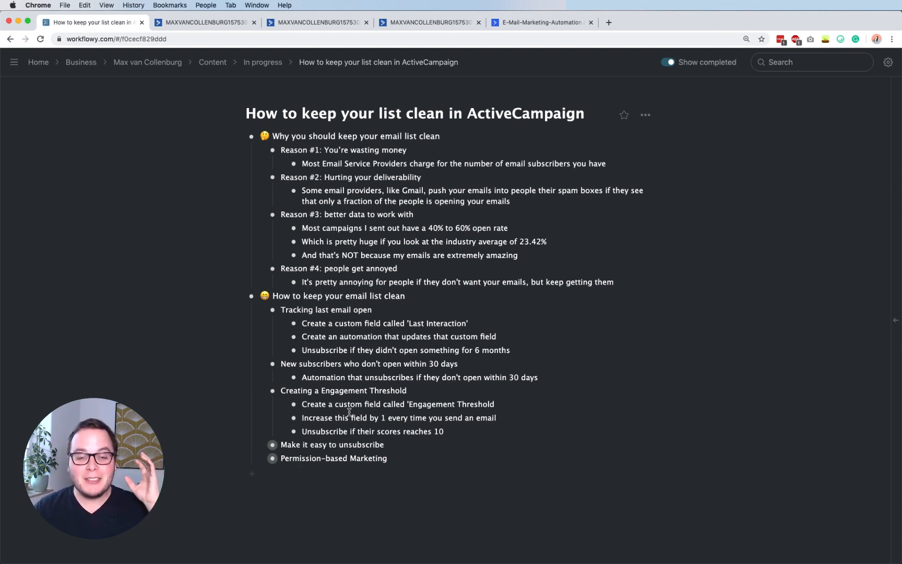
click(348, 409)
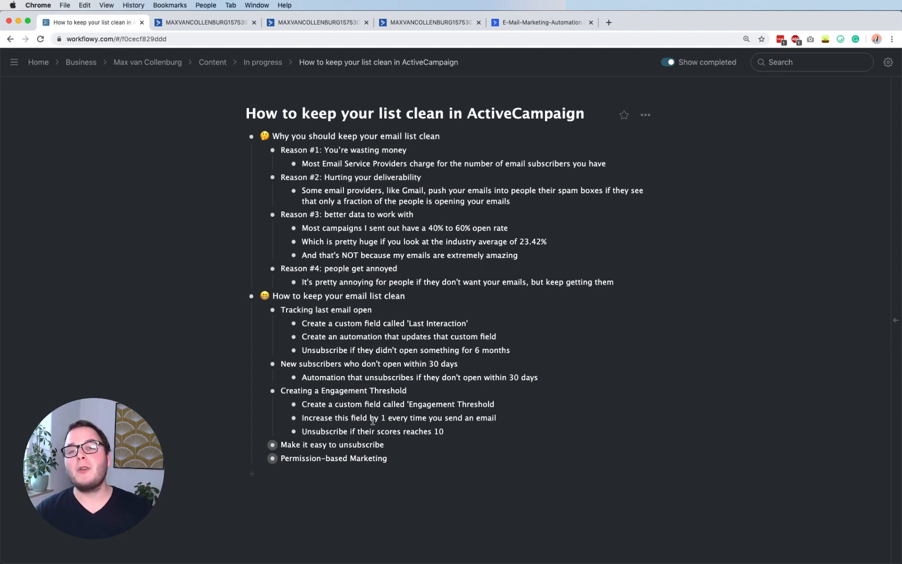
click(414, 22)
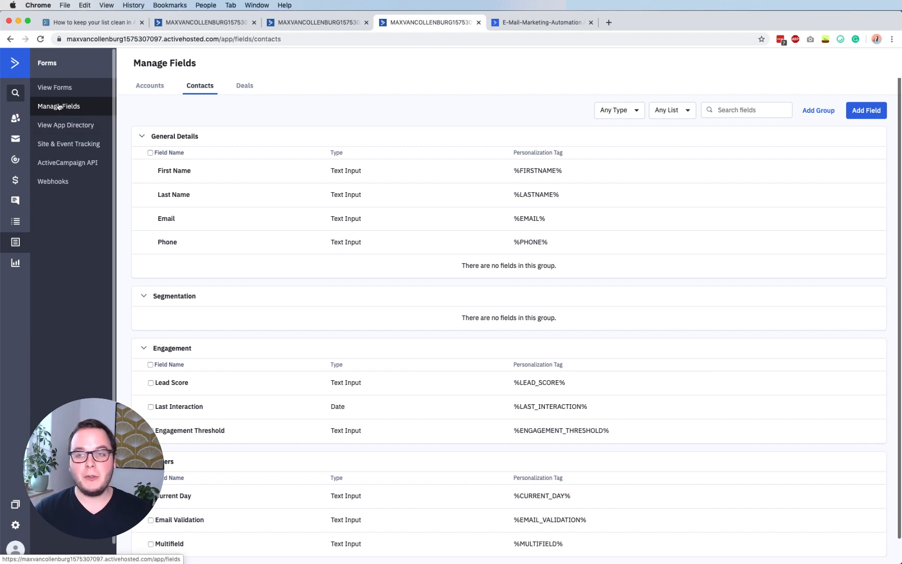
click(867, 113)
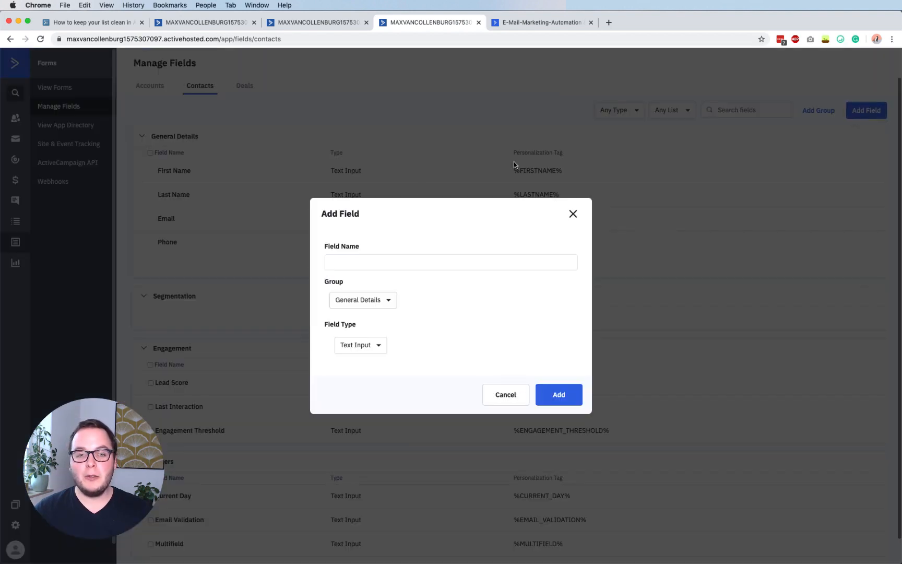
click(415, 257)
text(L)
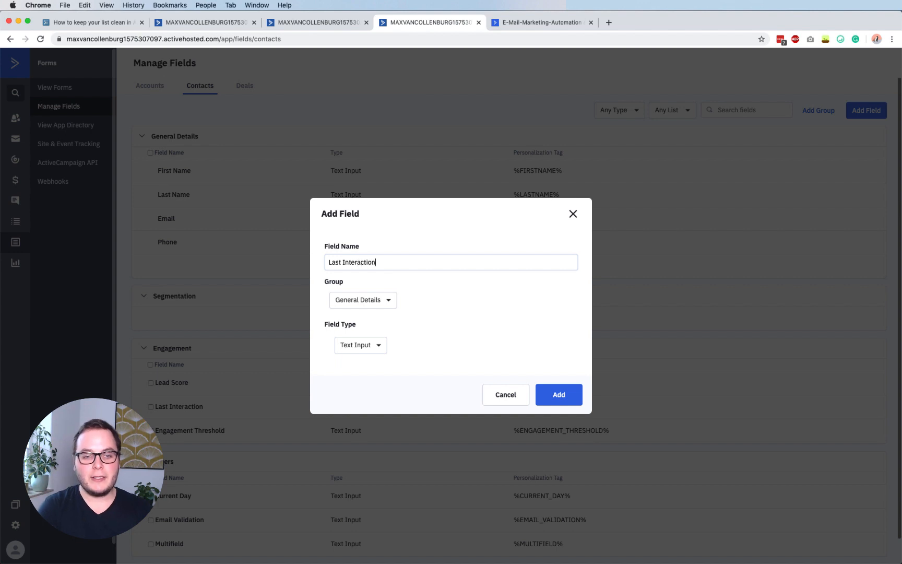
text(ast Interaction)
click(369, 302)
click(370, 341)
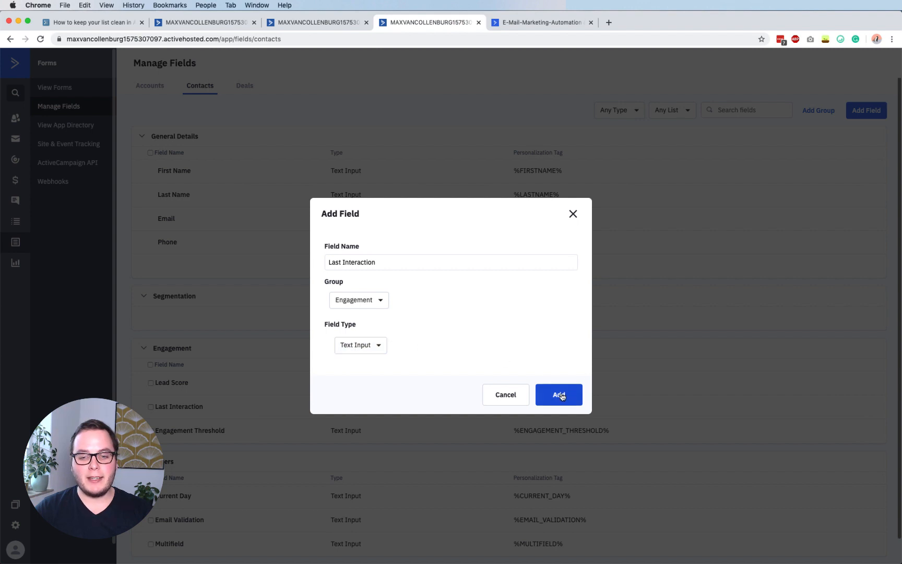
click(572, 213)
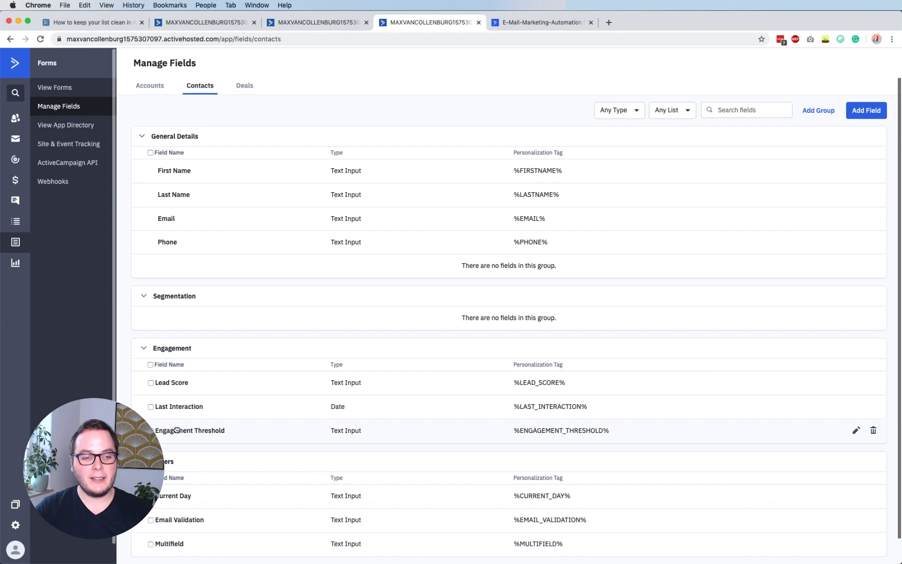
Open ActiveCampaign's Automations list in a new browser tab and switch to it.
super+click(20, 165)
click(543, 23)
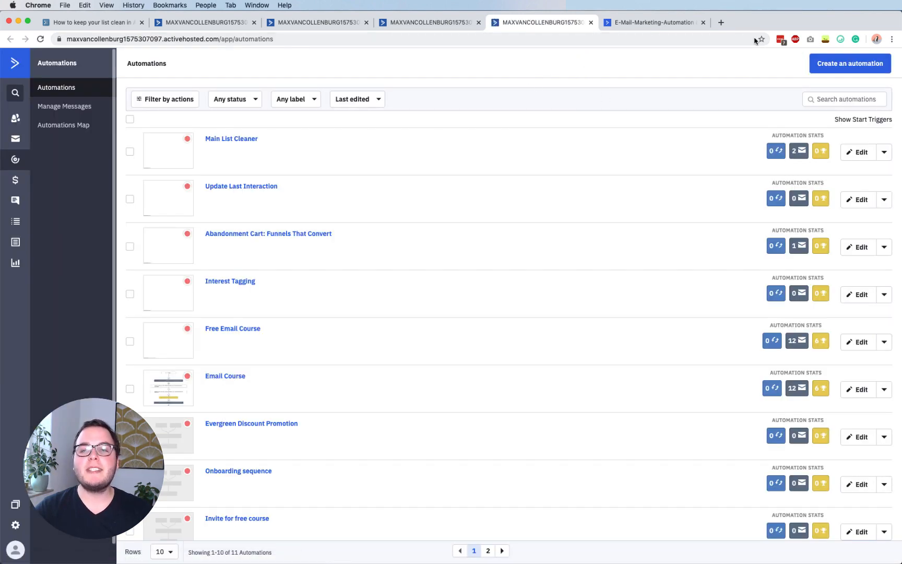
Create a new automation from scratch, dismissing the start trigger selection.
click(848, 66)
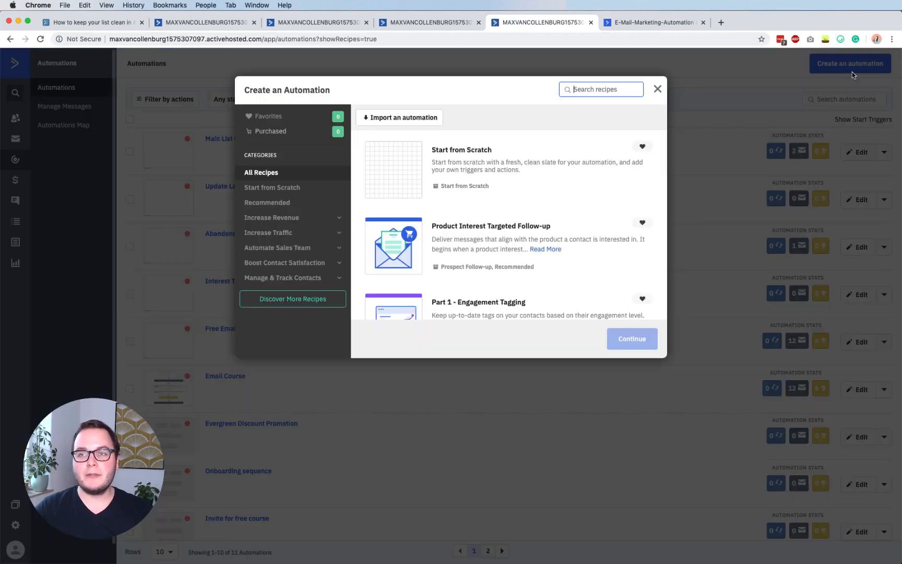
click(499, 159)
click(640, 339)
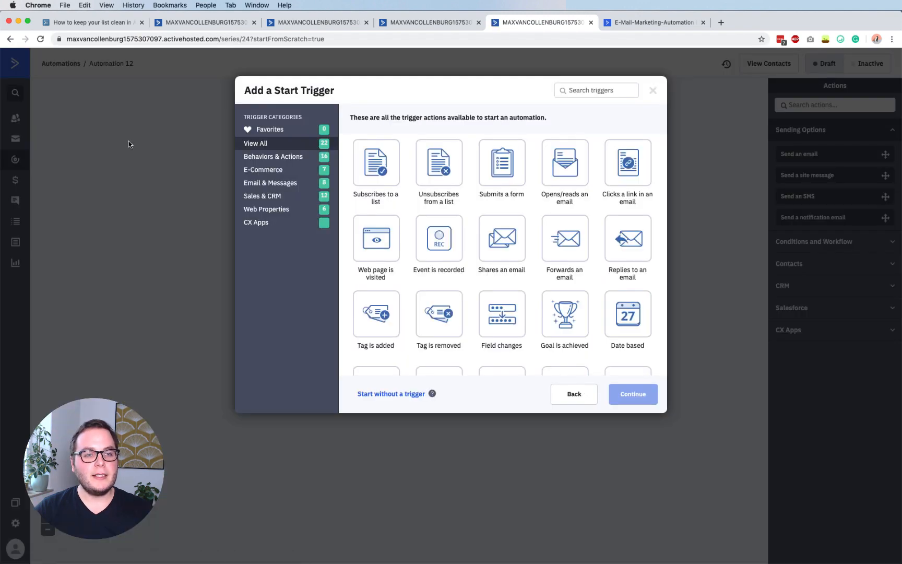
click(203, 305)
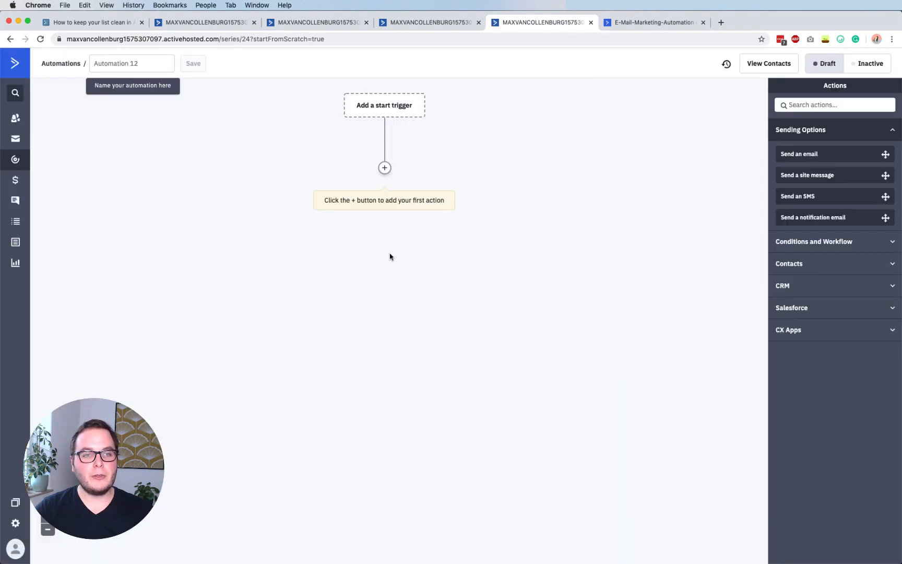
Add a send-email action as the automation's first action, creating a new email named "Interesting email".
click(385, 167)
click(424, 131)
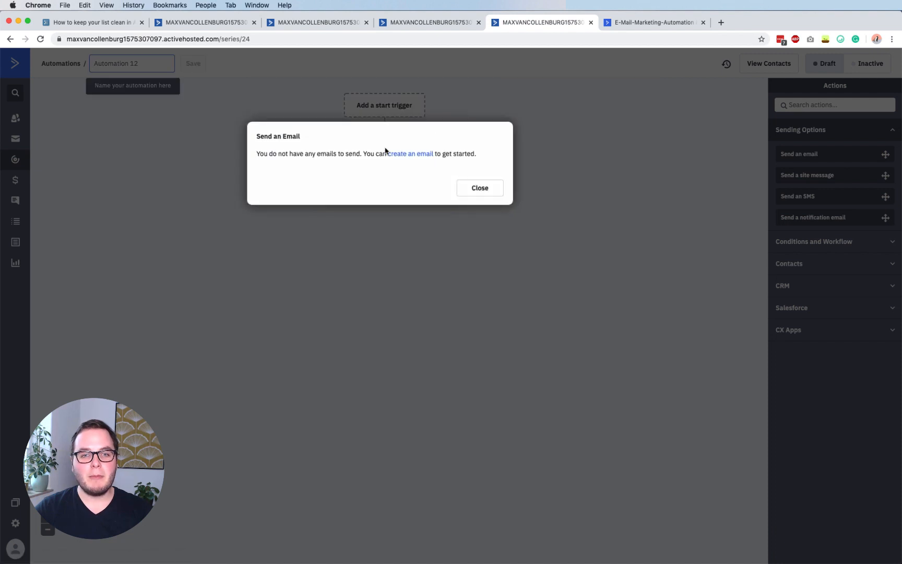
click(409, 154)
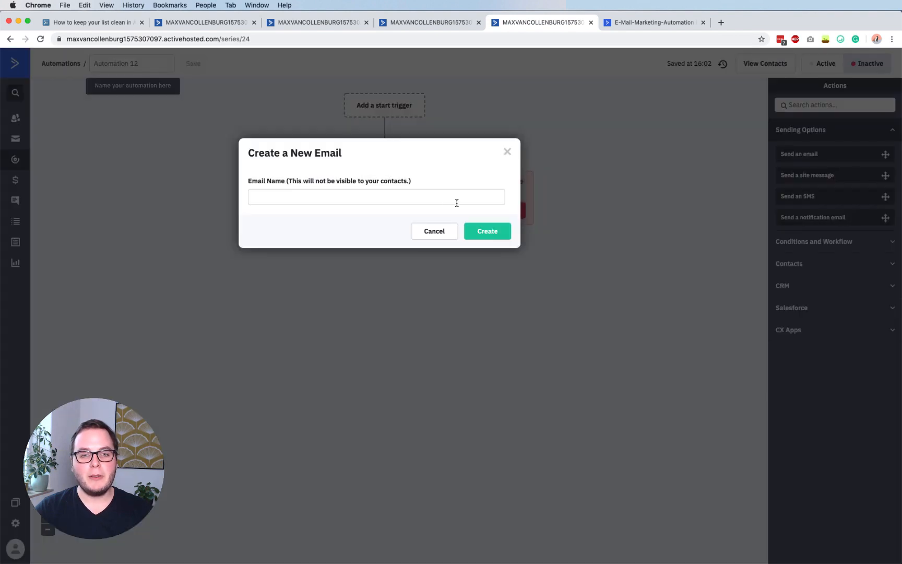
click(445, 203)
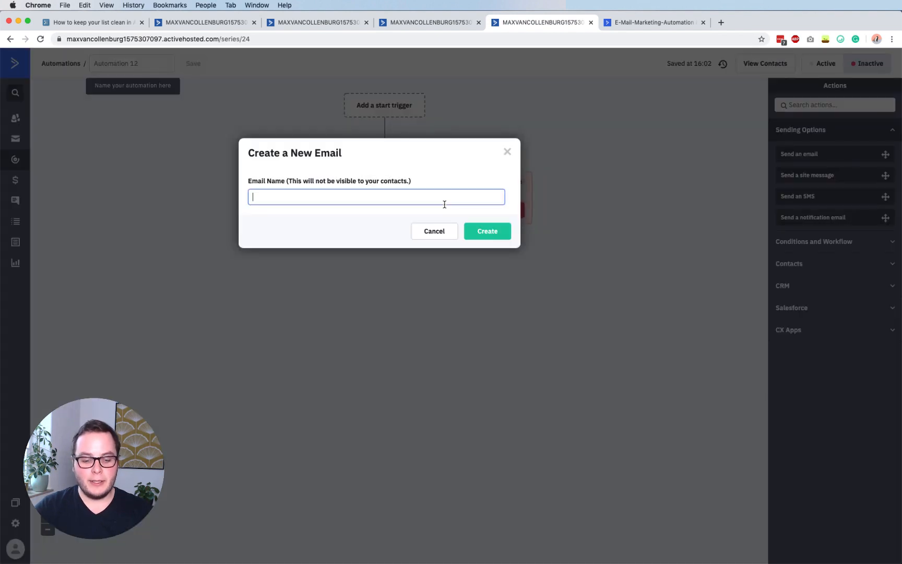
text(Interesting email)
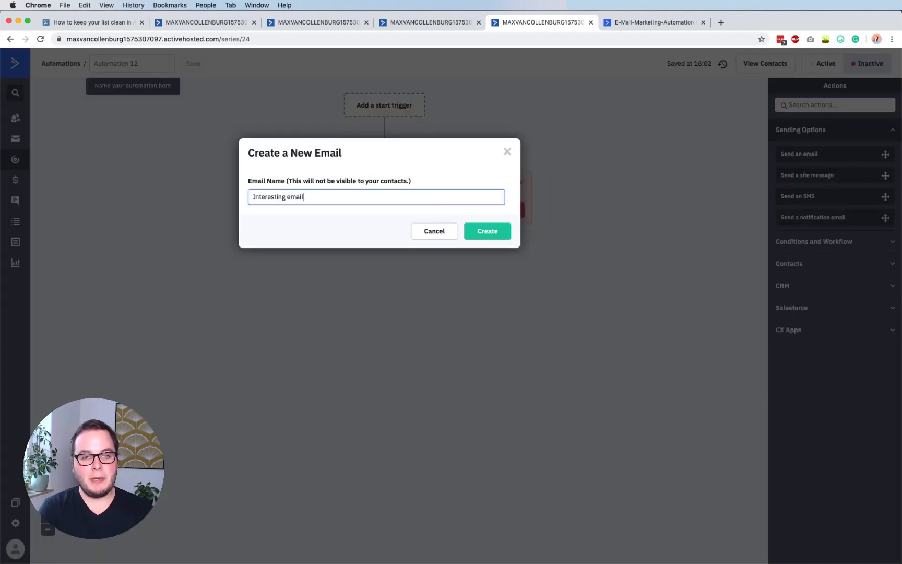
key(Return)
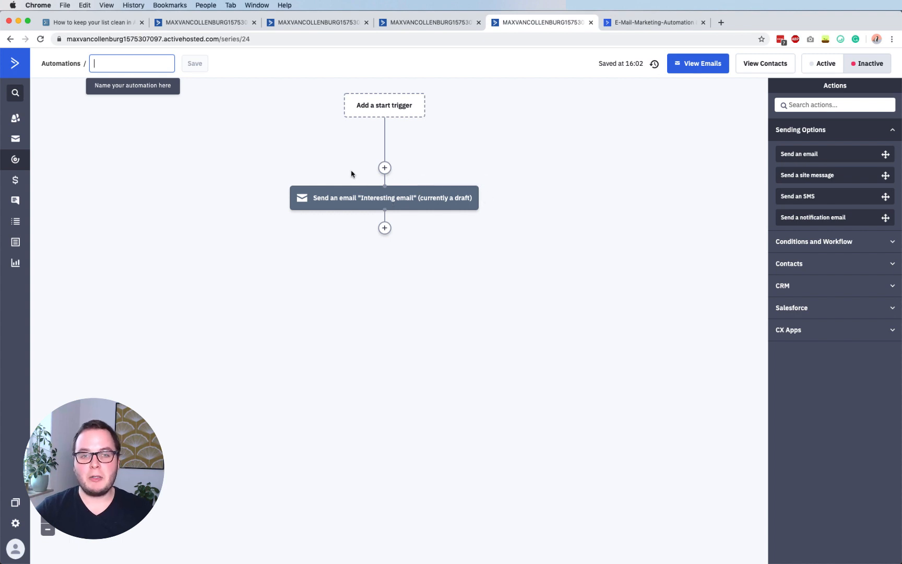
Insert a Perform math action above the email that adds 1 to the Engagement Threshold contact field.
click(385, 168)
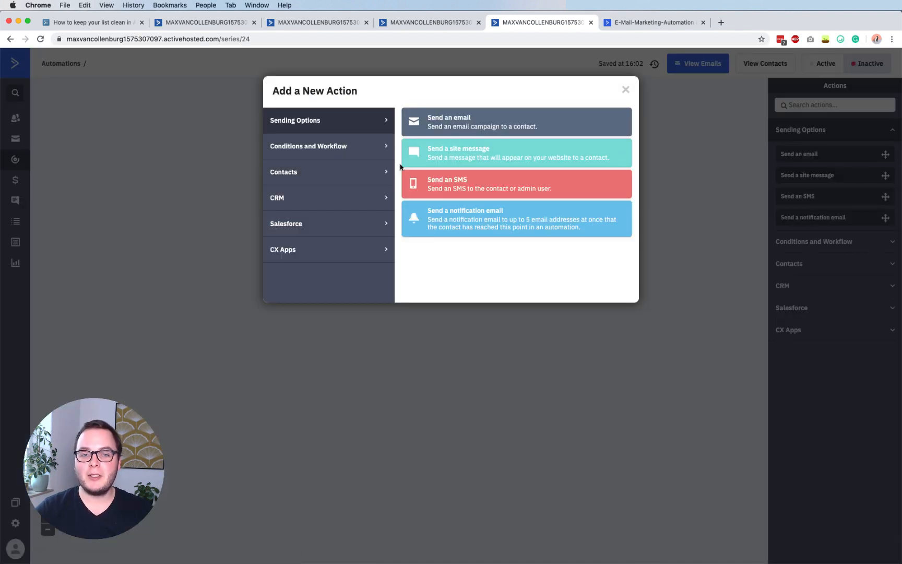
click(290, 148)
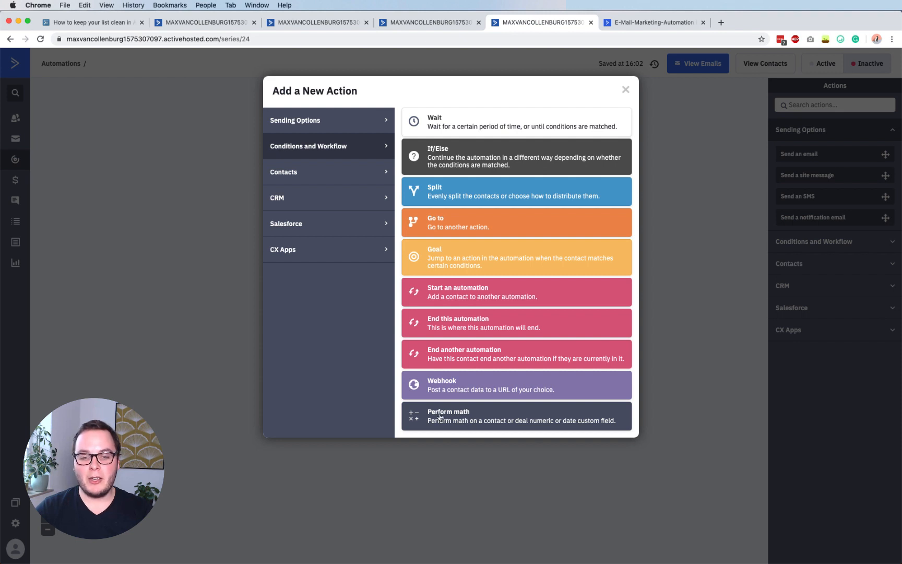
click(441, 416)
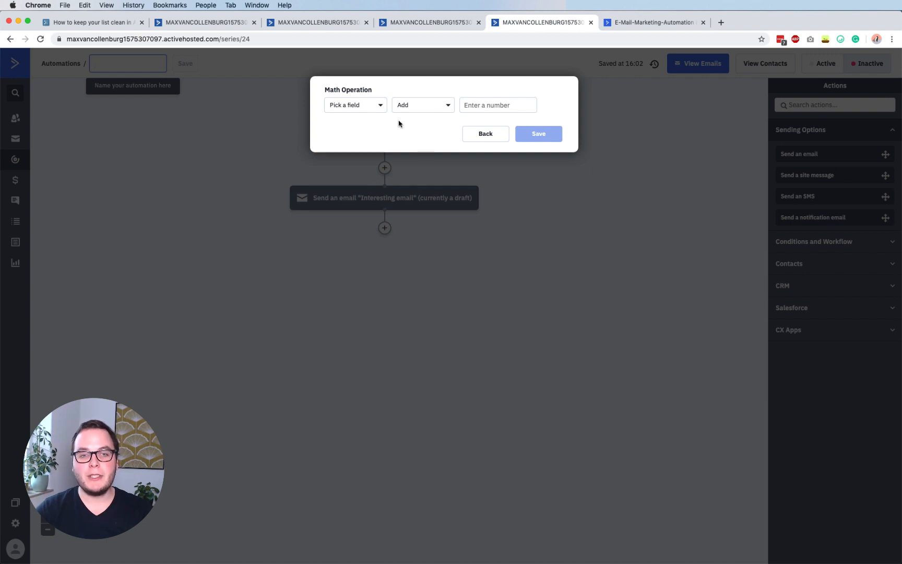
click(360, 104)
click(384, 148)
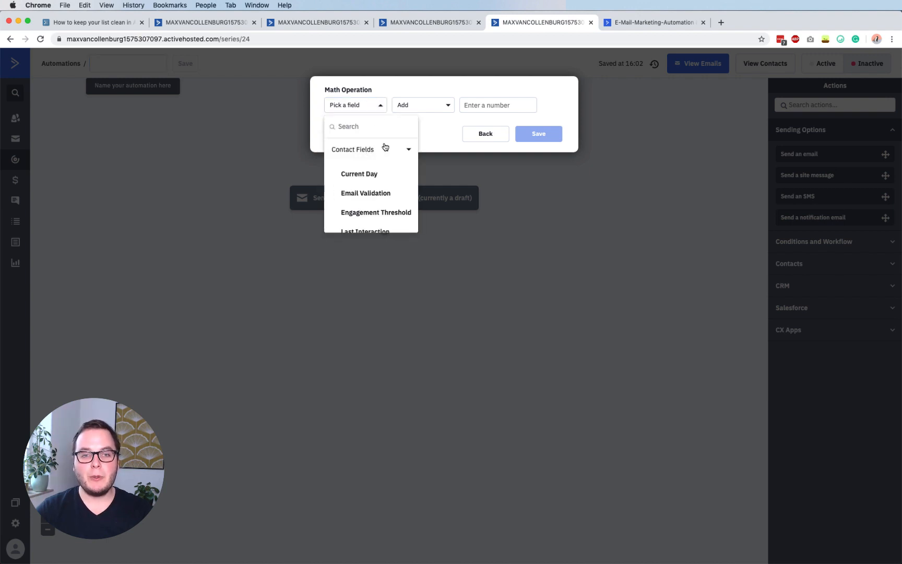
scroll(375, 194, down, 3)
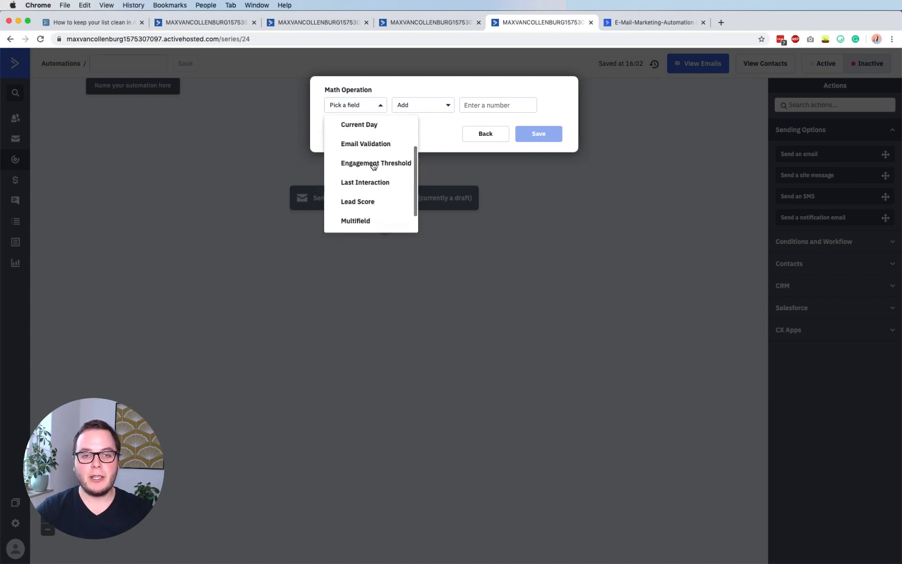
click(374, 164)
click(439, 108)
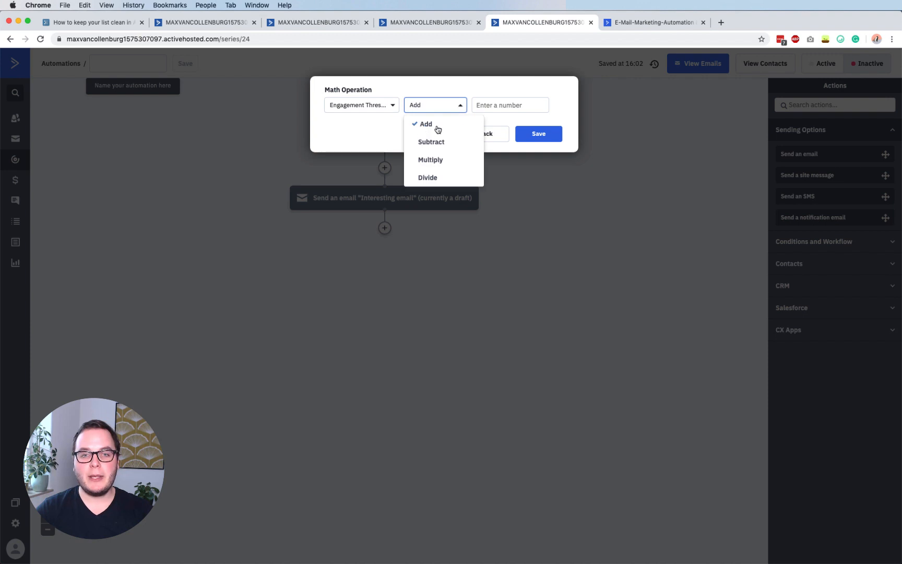
click(438, 129)
click(499, 105)
text(1)
click(541, 134)
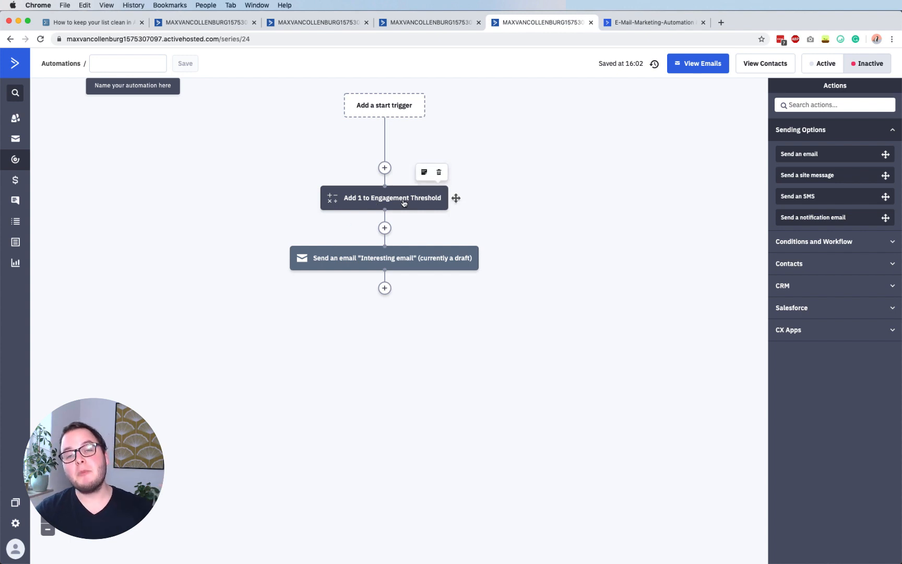
Add a Wait action of 7 days below the "Interesting email" action.
click(385, 287)
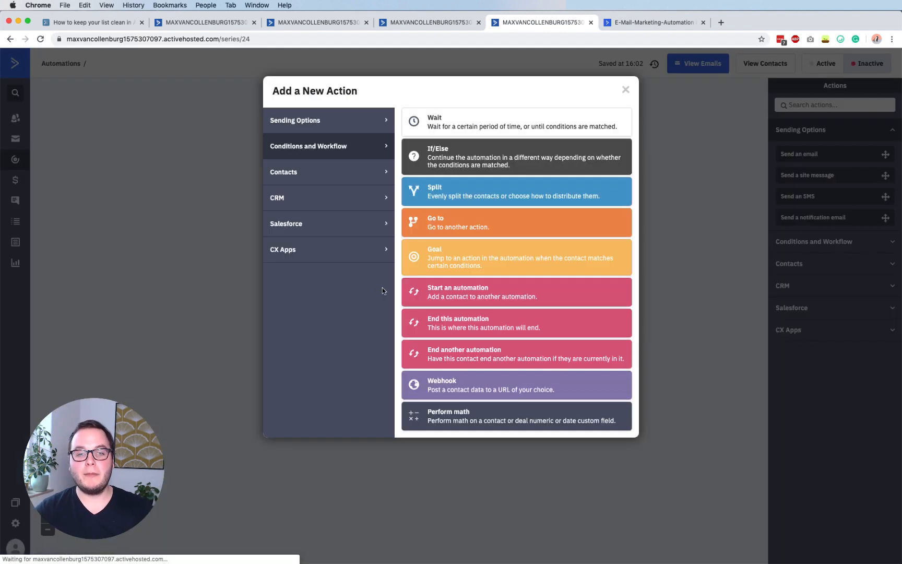
click(447, 118)
click(374, 281)
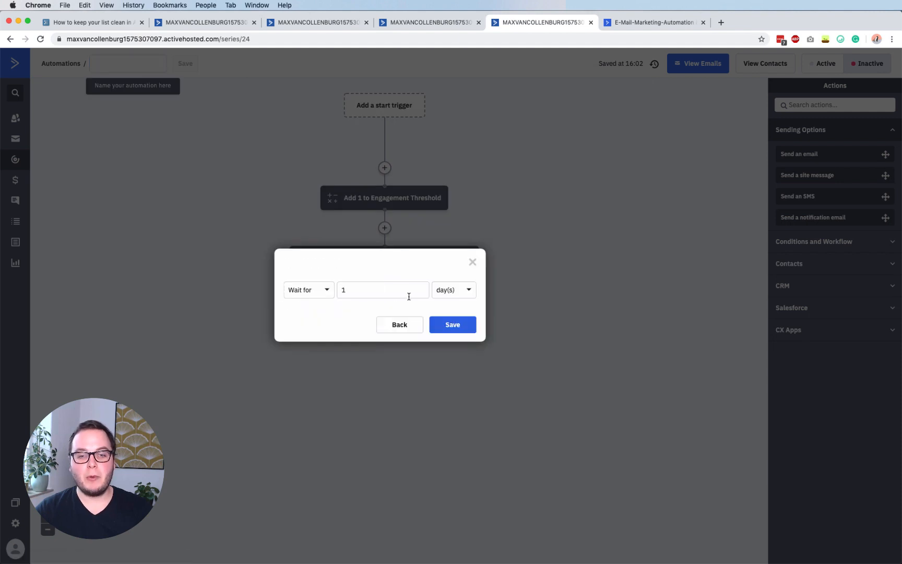
double_click(409, 295)
text(7)
click(452, 324)
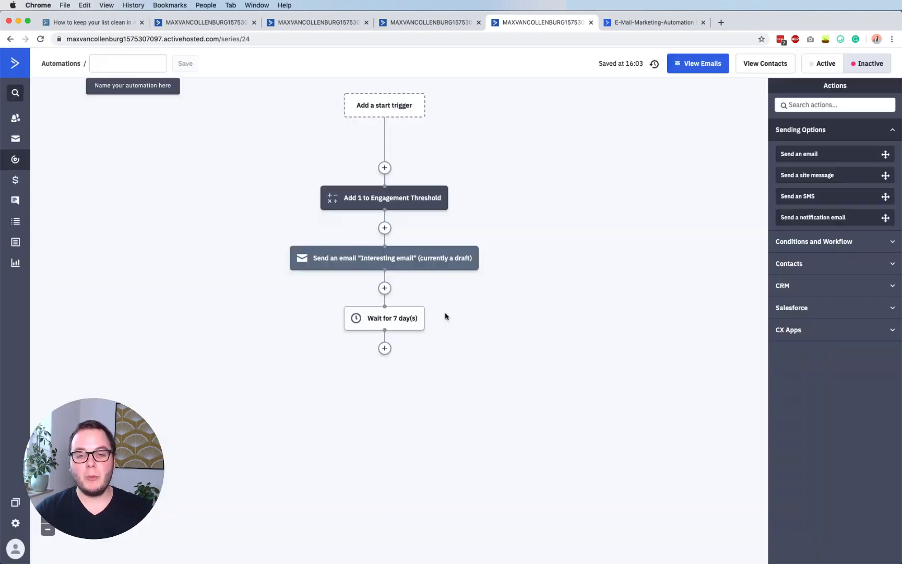
Add a Perform math action after the wait that adds 1 to the Engagement Threshold field.
click(385, 349)
click(501, 413)
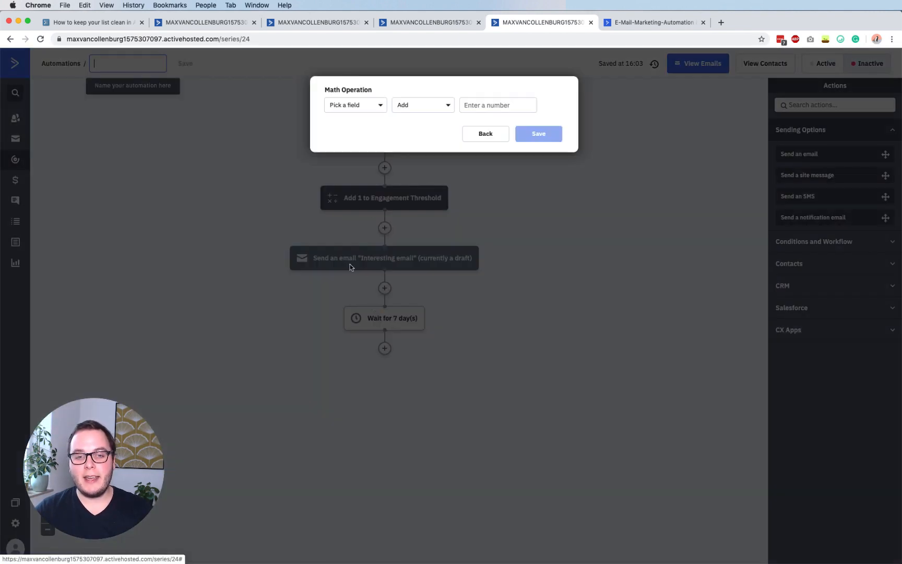
click(373, 105)
click(364, 155)
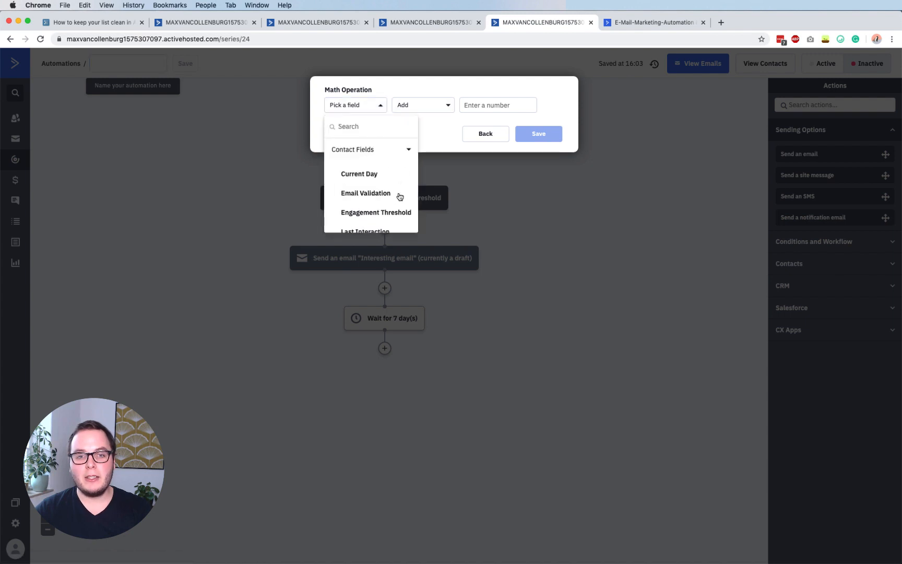
click(387, 192)
click(501, 105)
text(1)
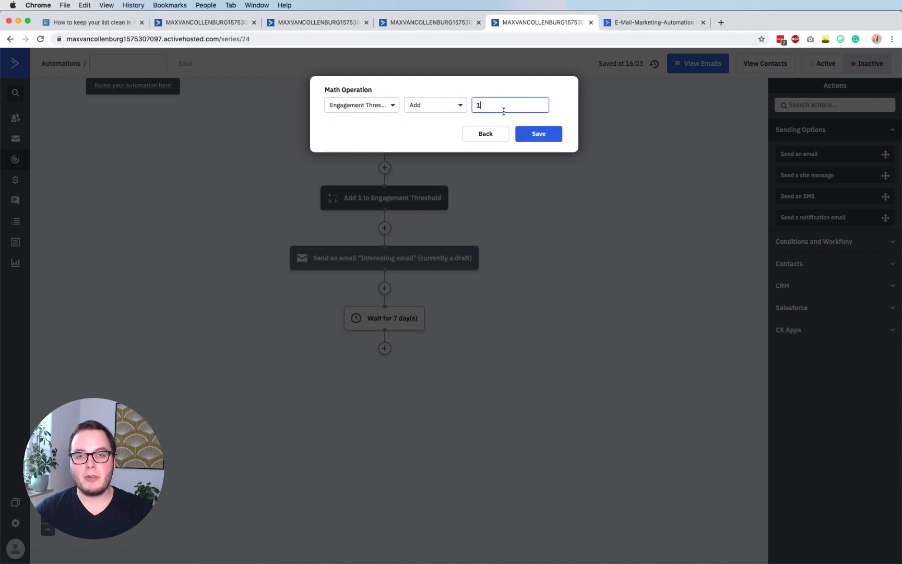
click(535, 137)
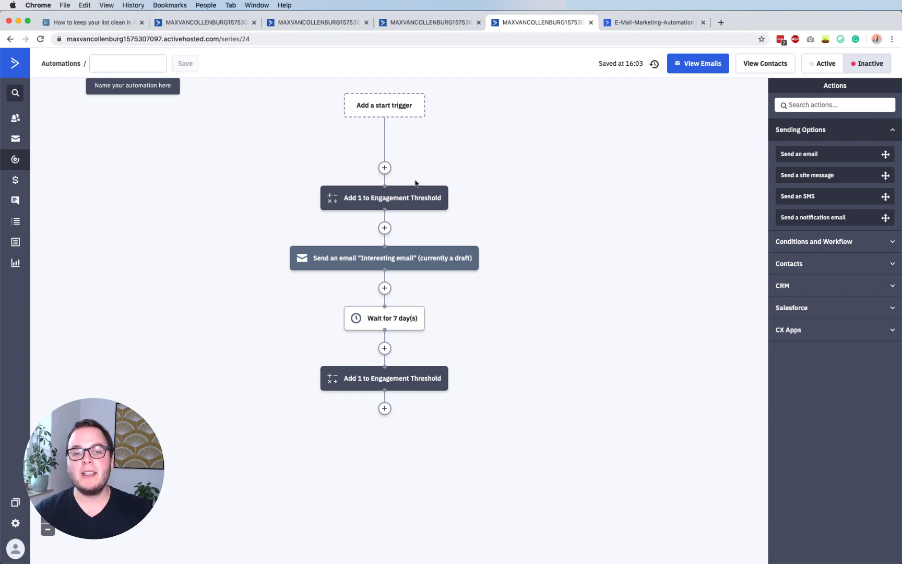
Name the automation "Example of sending emails" and save the name.
mouse_move(361, 200)
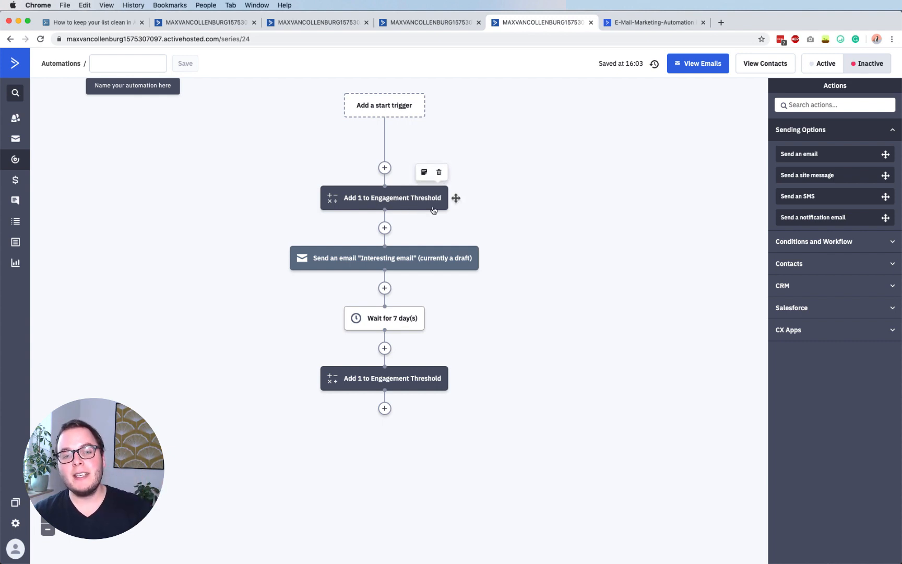
click(132, 63)
text(Example)
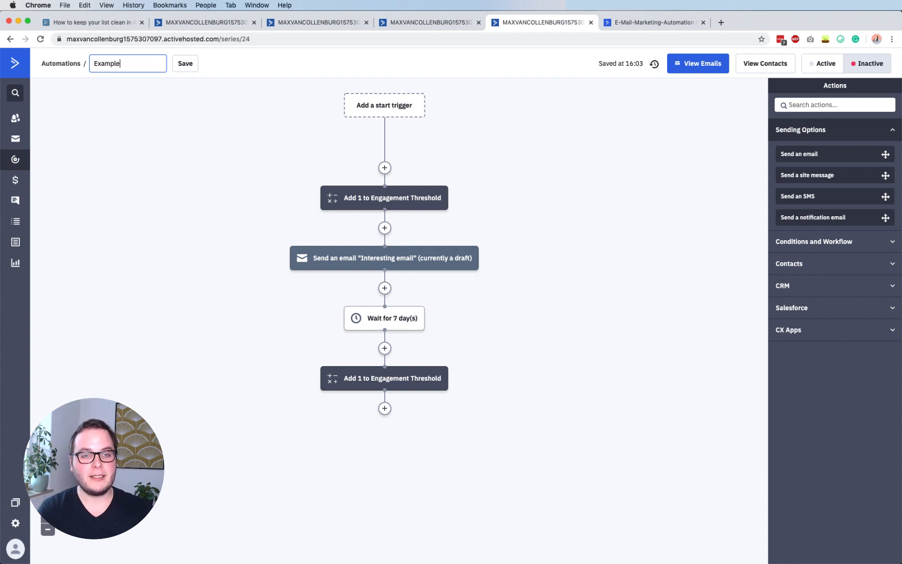
text( of sendoing)
key(BackSpace)
key(BackSpace)
key(BackSpace)
key(BackSpace)
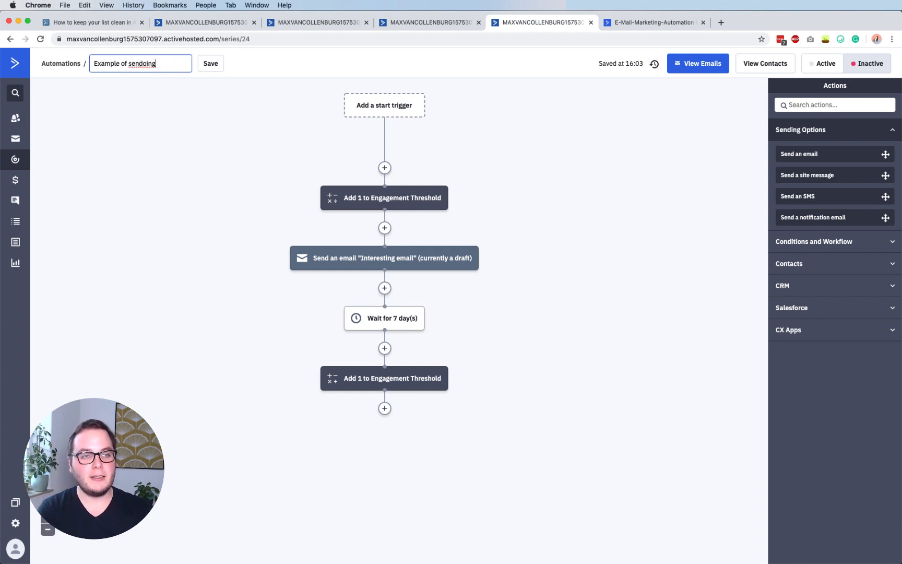
text(ing emails)
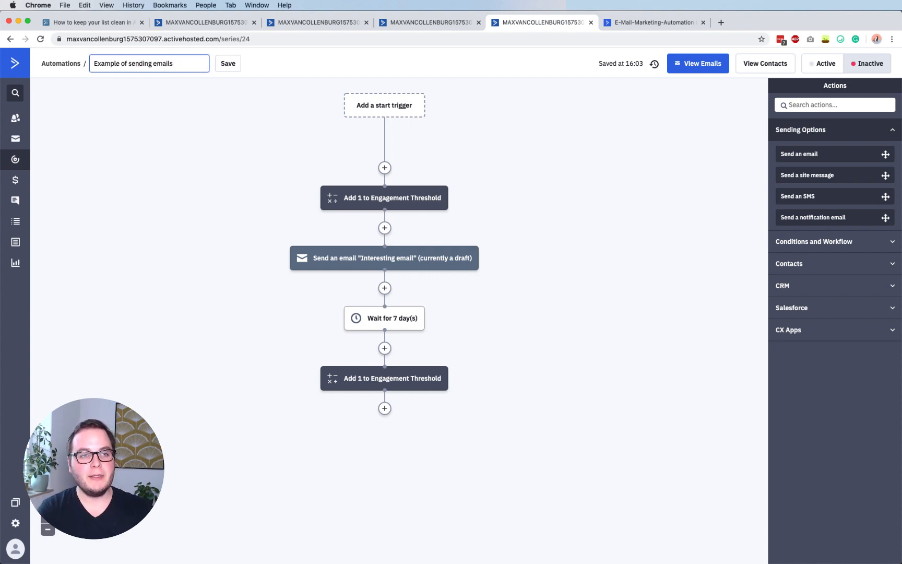
key(Return)
Return to the automations overview and create another automation from scratch, dismissing the start trigger selection.
click(17, 158)
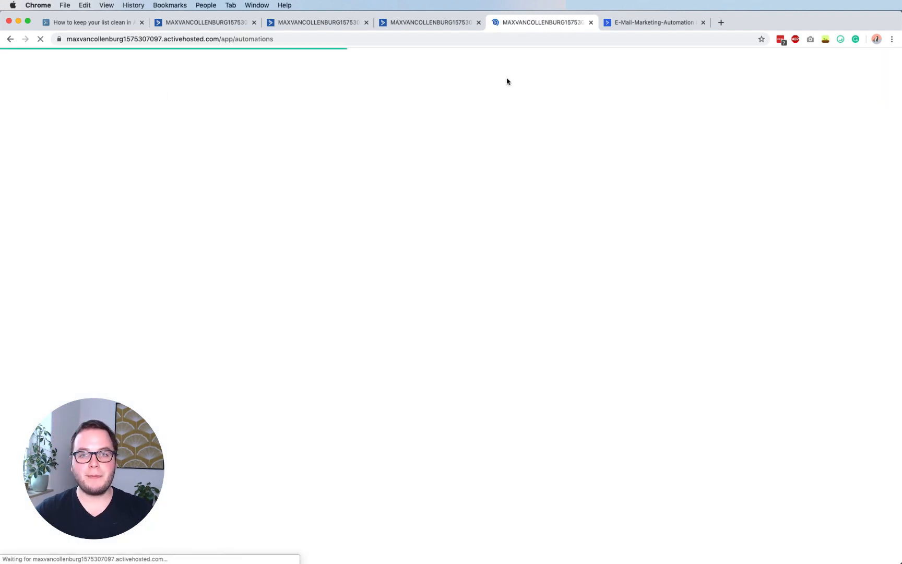
click(819, 63)
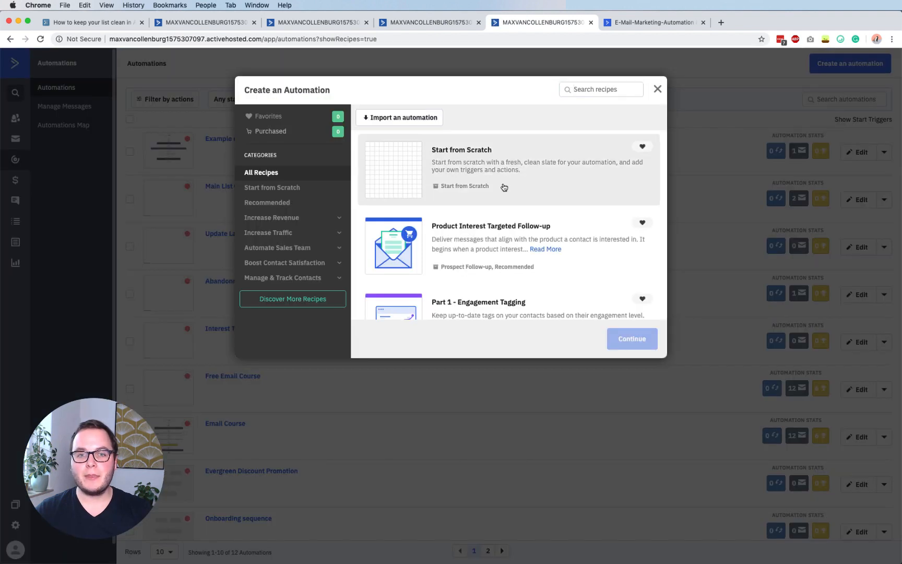
click(517, 183)
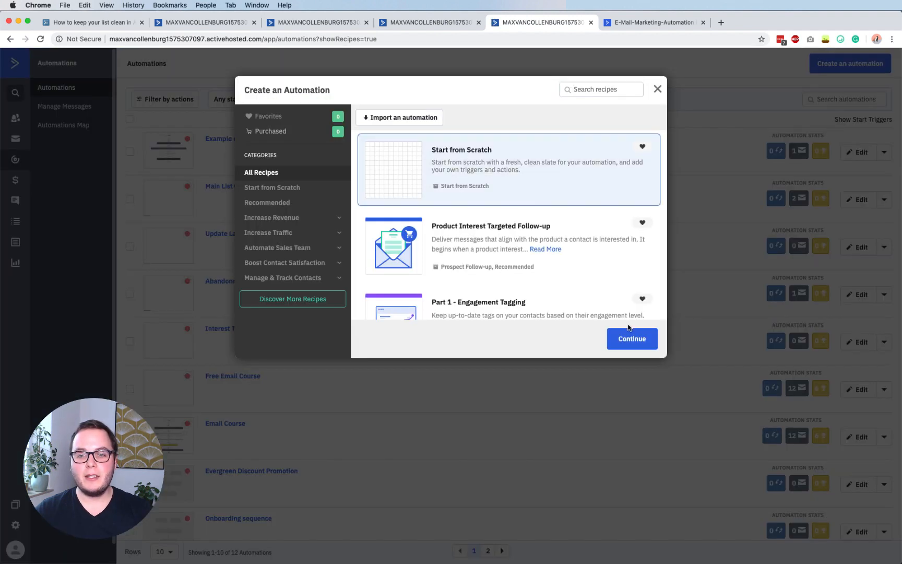
click(629, 339)
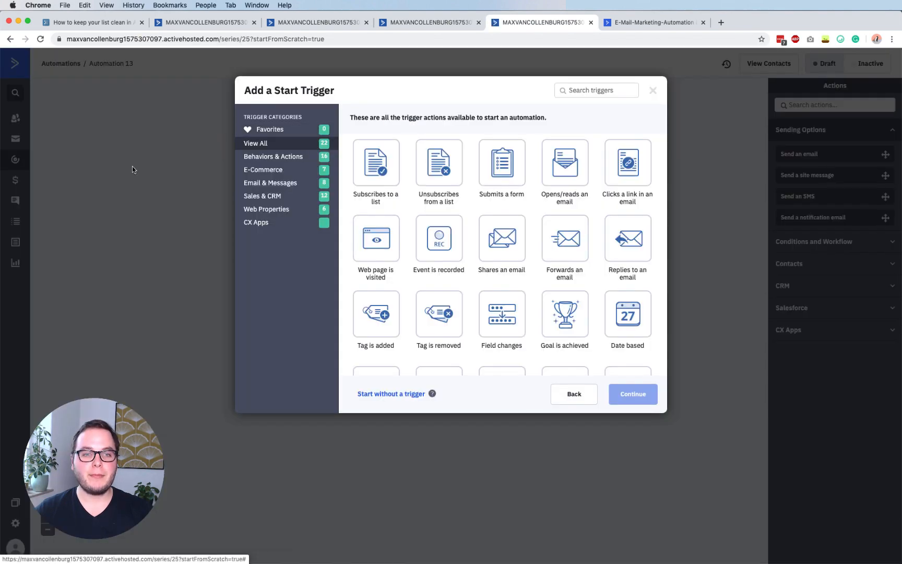
click(127, 166)
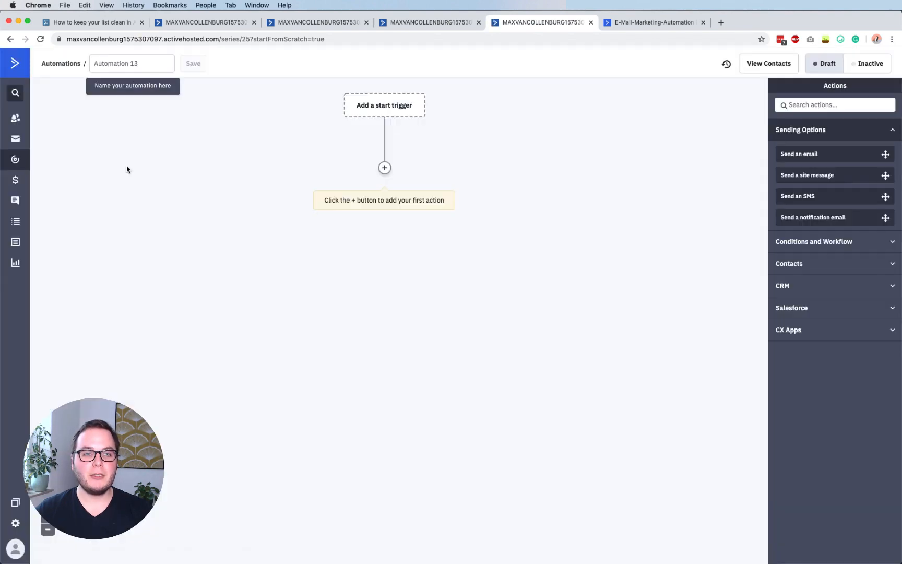
Add an "Opens/reads an email" start trigger for any email in any list, set to run Multiple Times.
click(390, 108)
click(569, 165)
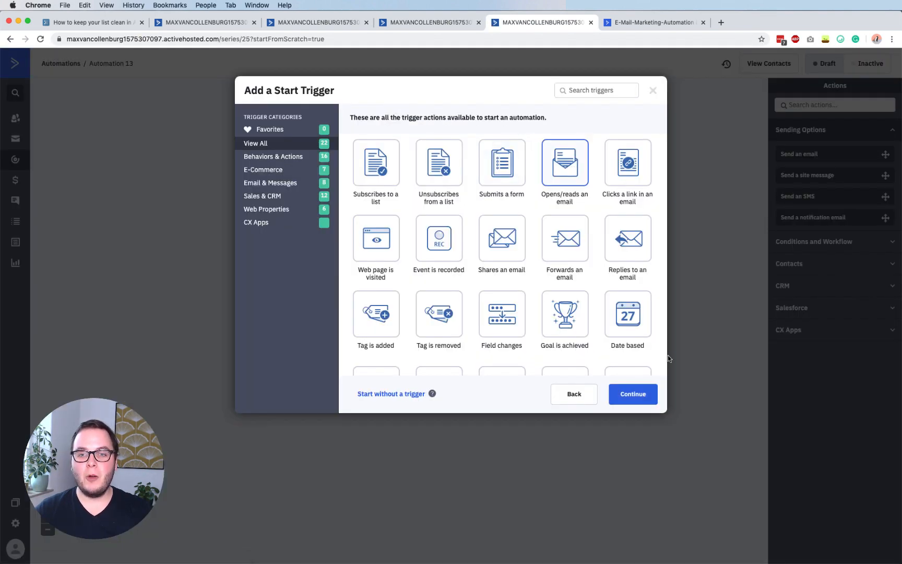
click(644, 396)
click(334, 151)
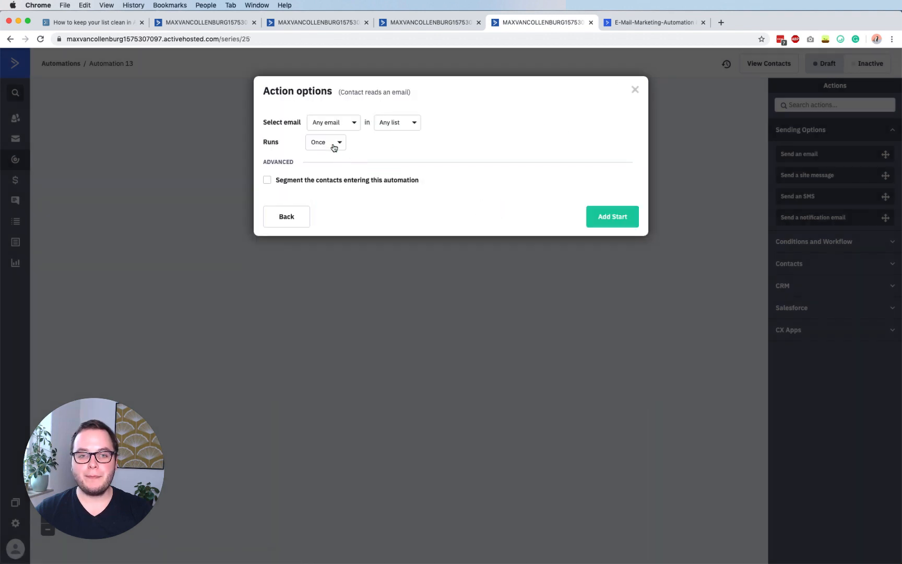
click(336, 144)
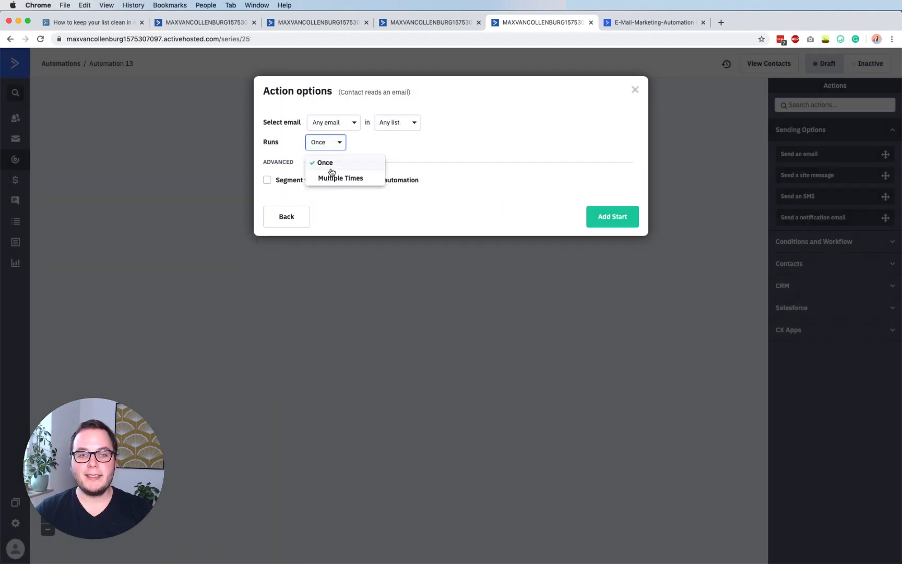
click(337, 178)
click(597, 214)
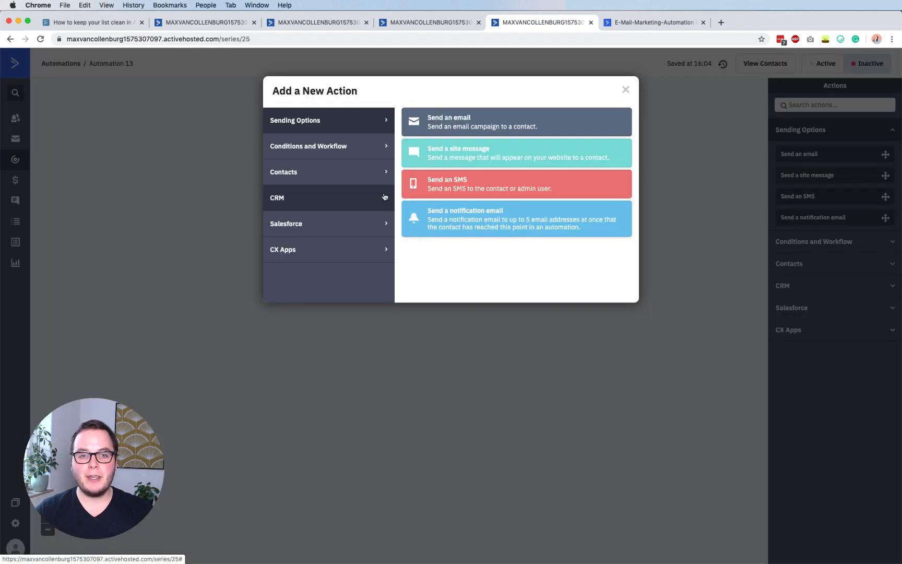
Add an Update a contact action below the triggers that sets the Engagement Threshold field to 0.
click(204, 200)
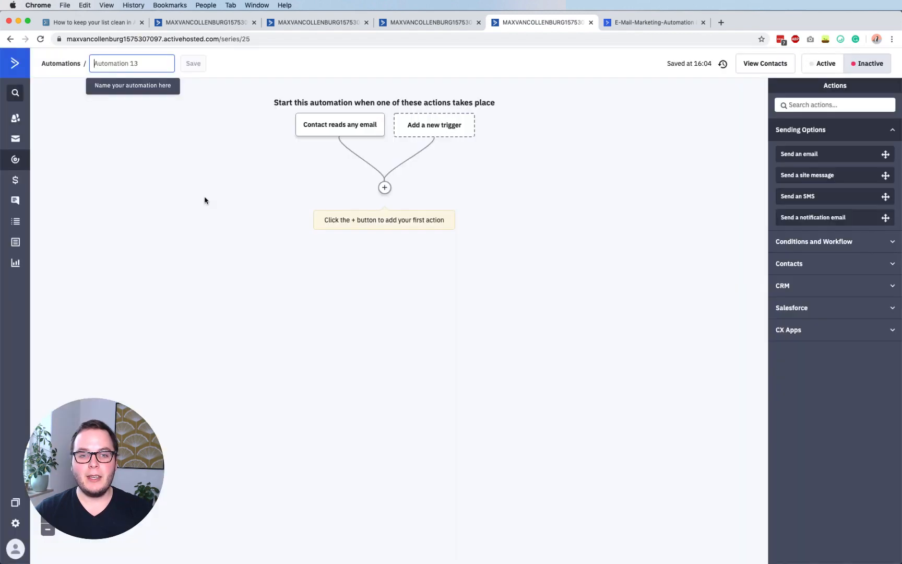
click(385, 191)
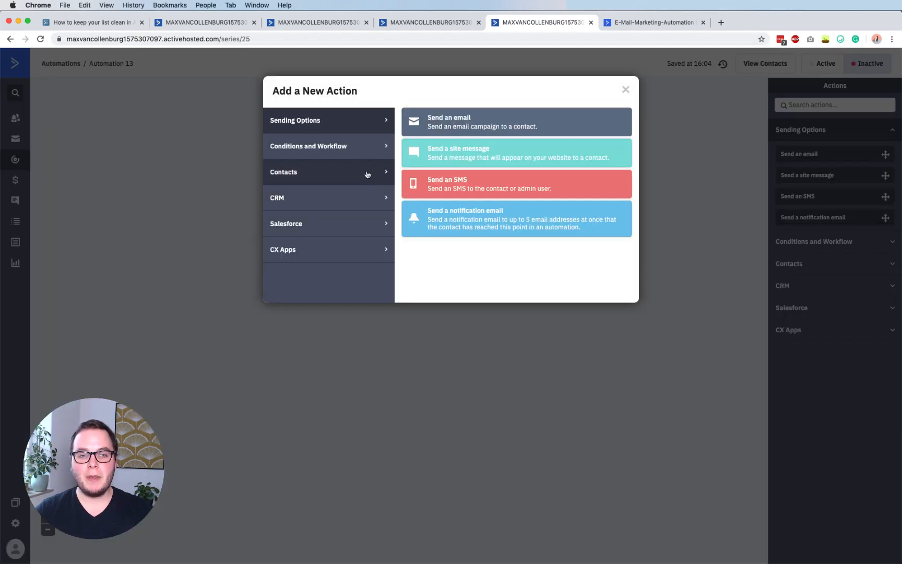
click(367, 151)
click(354, 168)
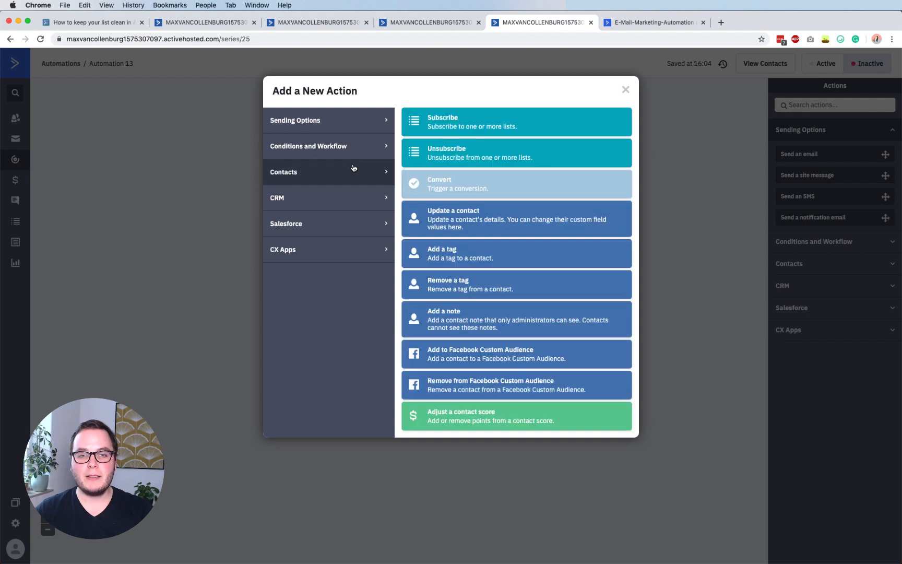
click(460, 228)
click(353, 157)
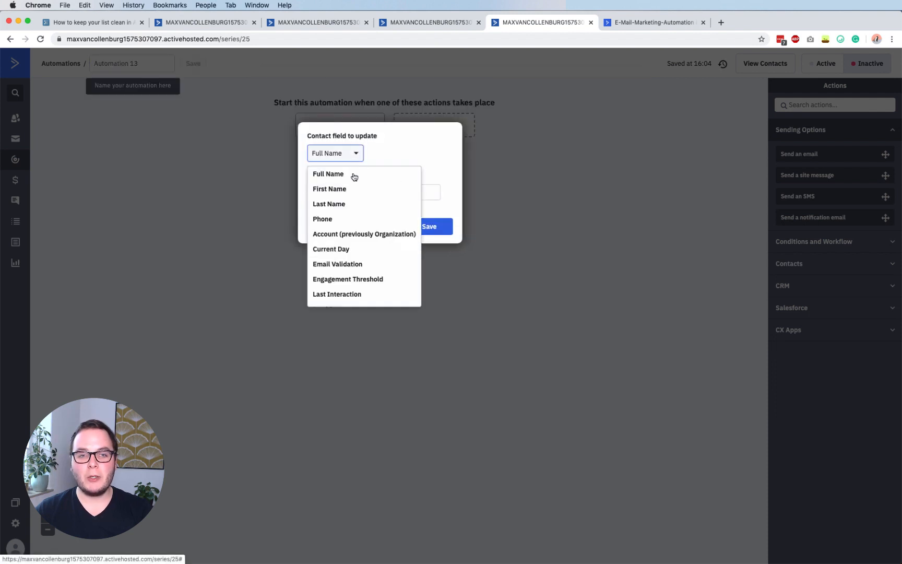
scroll(353, 231, down, 2)
click(346, 255)
click(354, 192)
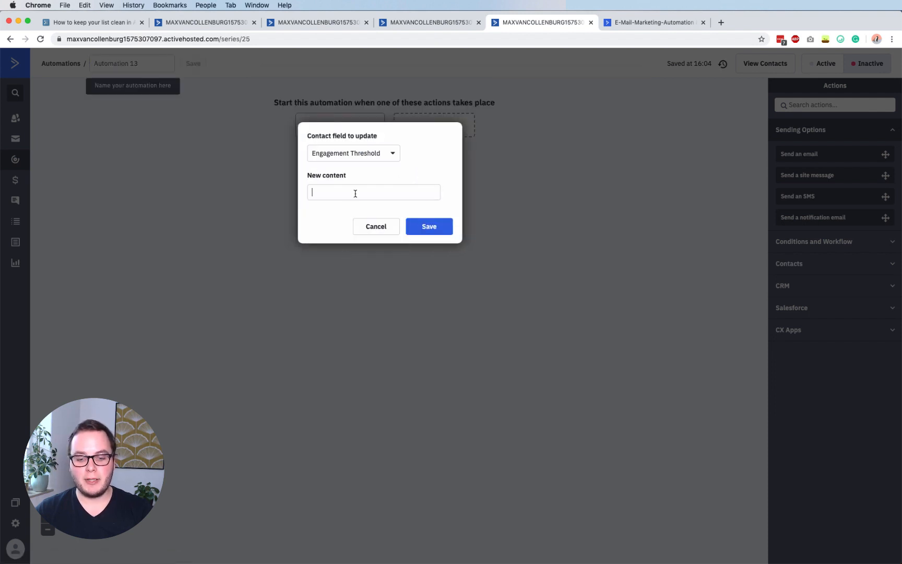
click(428, 228)
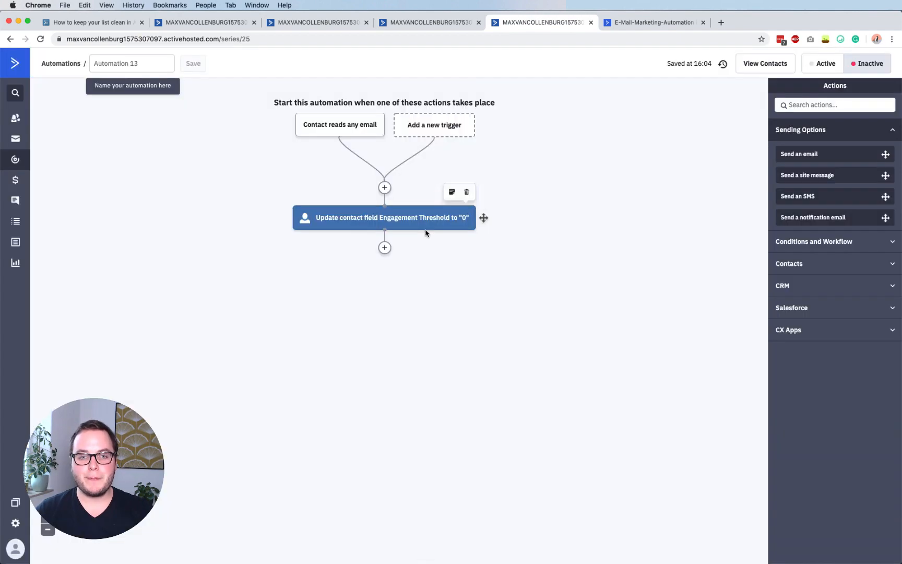
Add an "End this automation" action after the Engagement Threshold update.
click(384, 248)
click(346, 150)
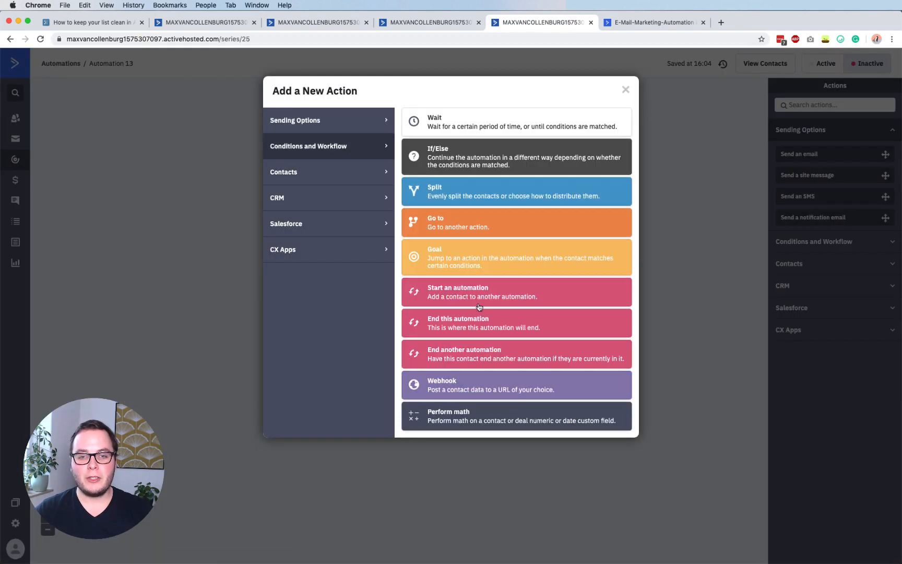
click(464, 323)
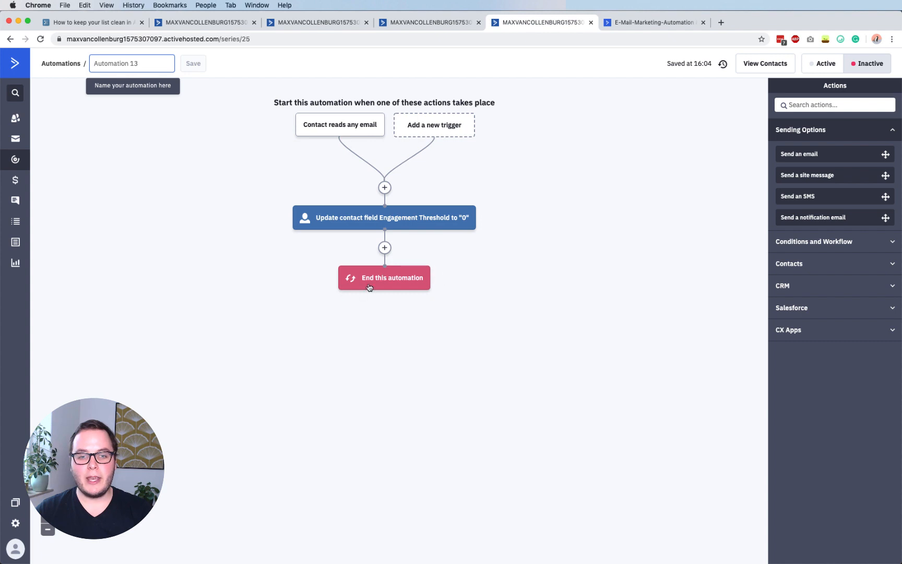
Name the automation "Update Engagement Threshold" and save the name.
click(128, 63)
text(Update Engagem)
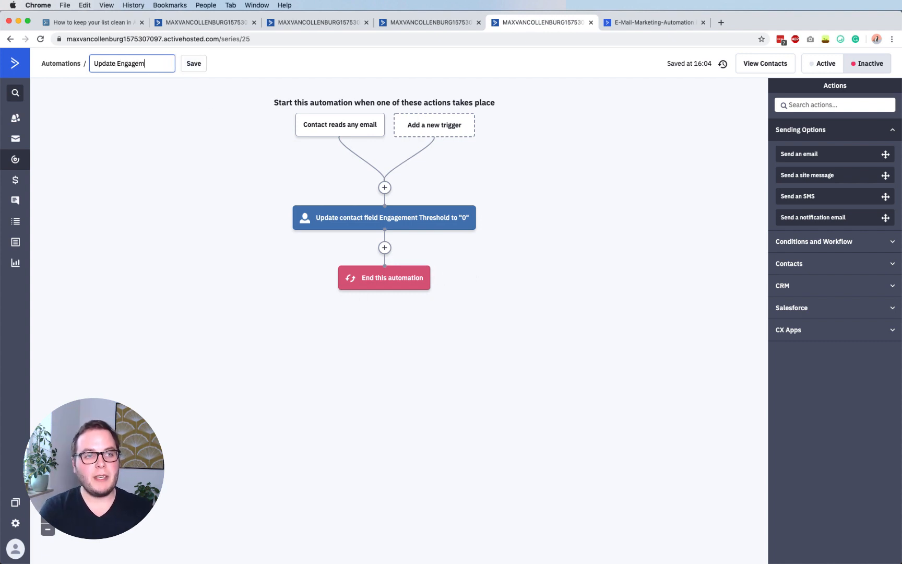
text(ent Threshold)
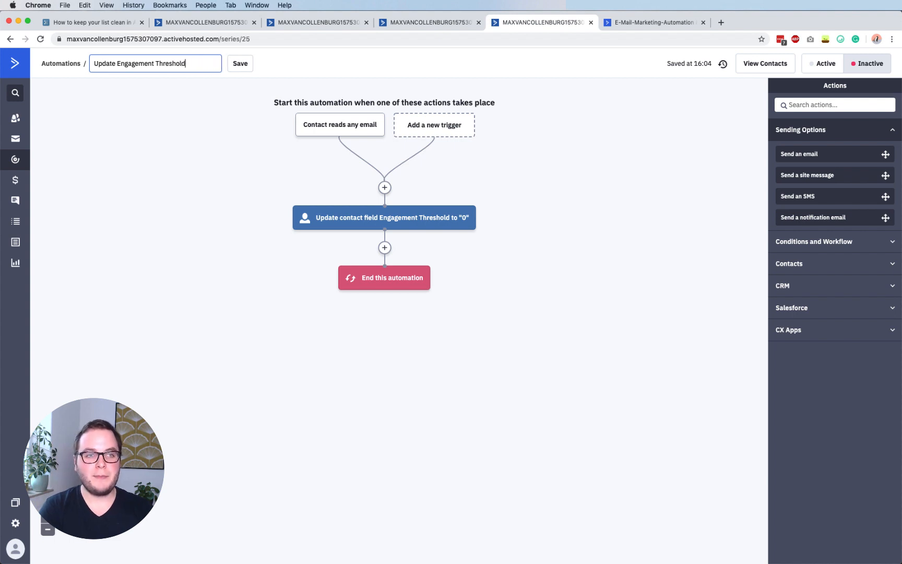
key(Return)
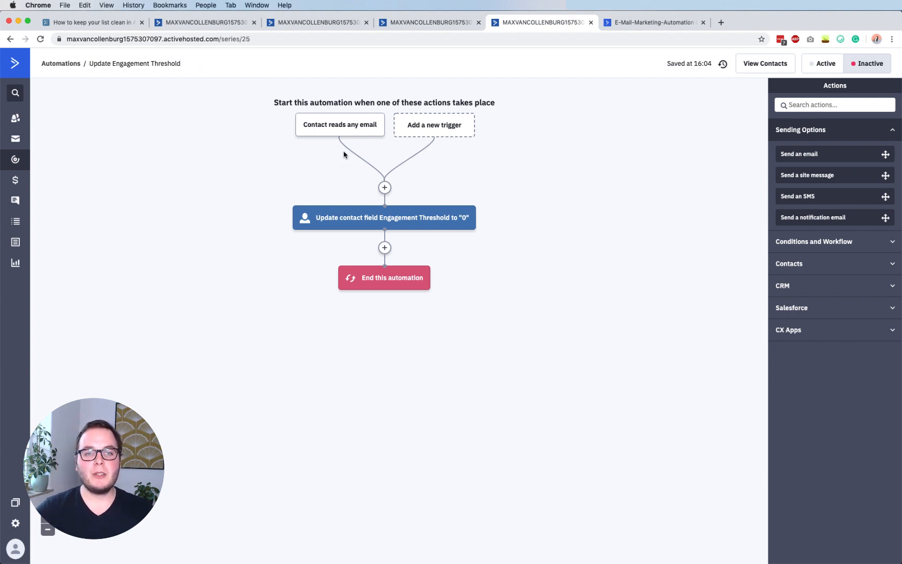
Add a "Clicks a link in an email" start trigger for any link in any email and any list, set to run Multiple Times.
mouse_move(324, 128)
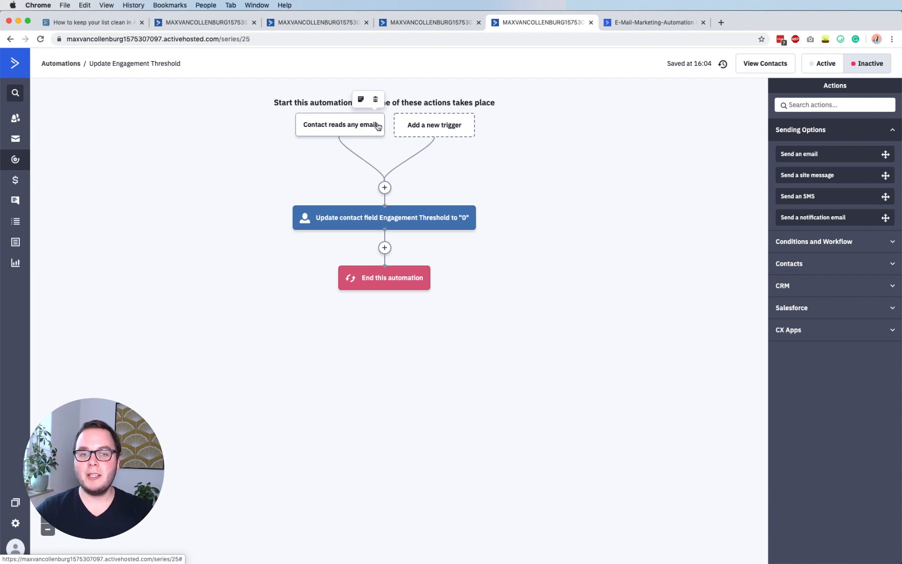
mouse_move(398, 220)
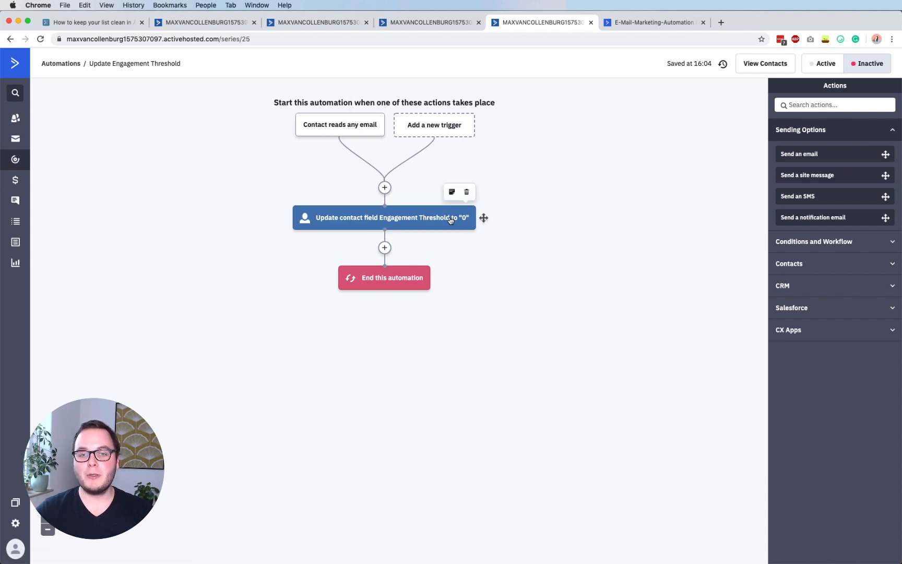
click(442, 127)
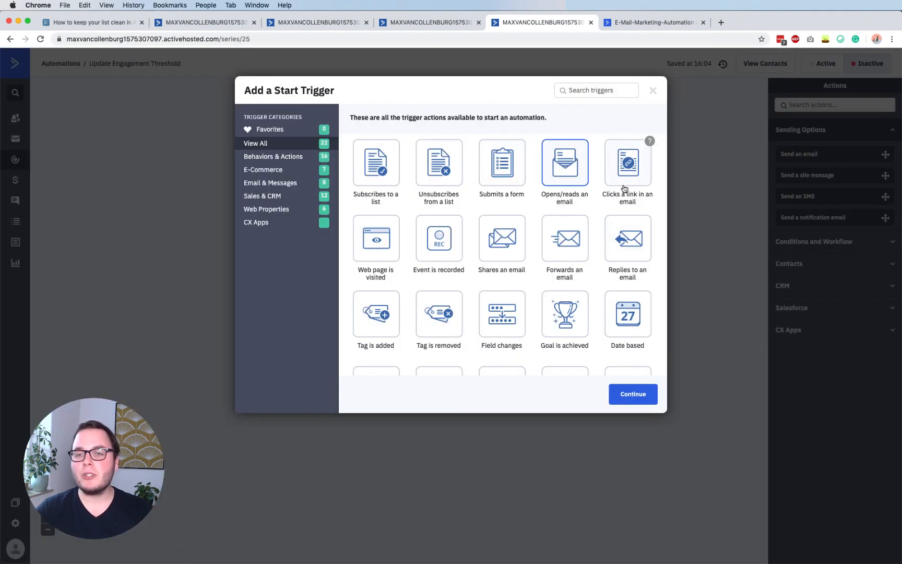
click(624, 188)
click(640, 398)
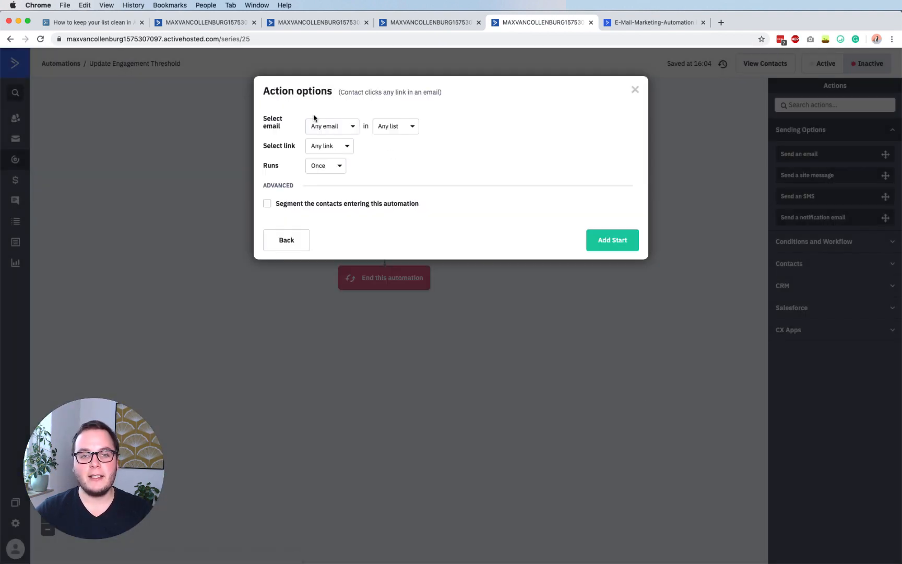
click(324, 166)
click(327, 202)
click(588, 239)
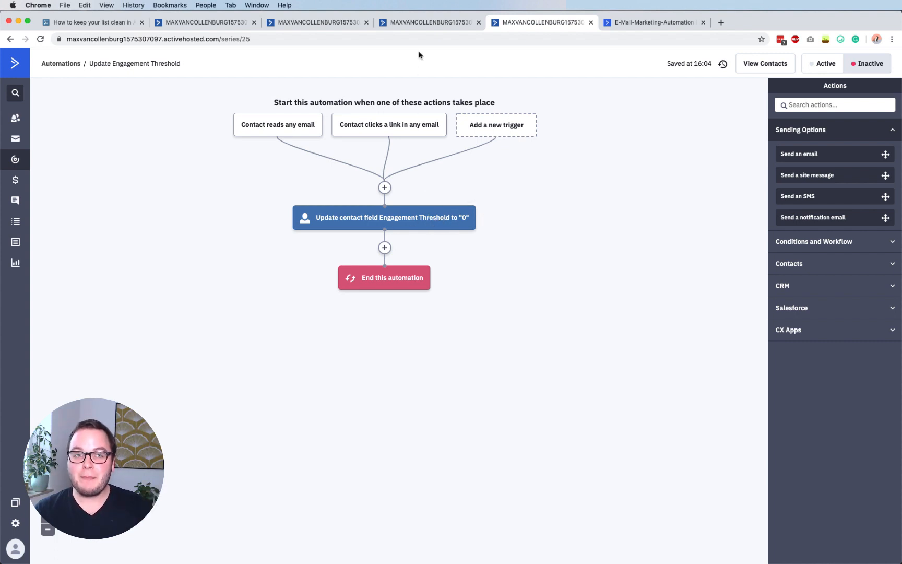
Switch to the Main List Cleaner automation and create a "Field changes" start trigger on the Engagement Threshold field.
click(428, 25)
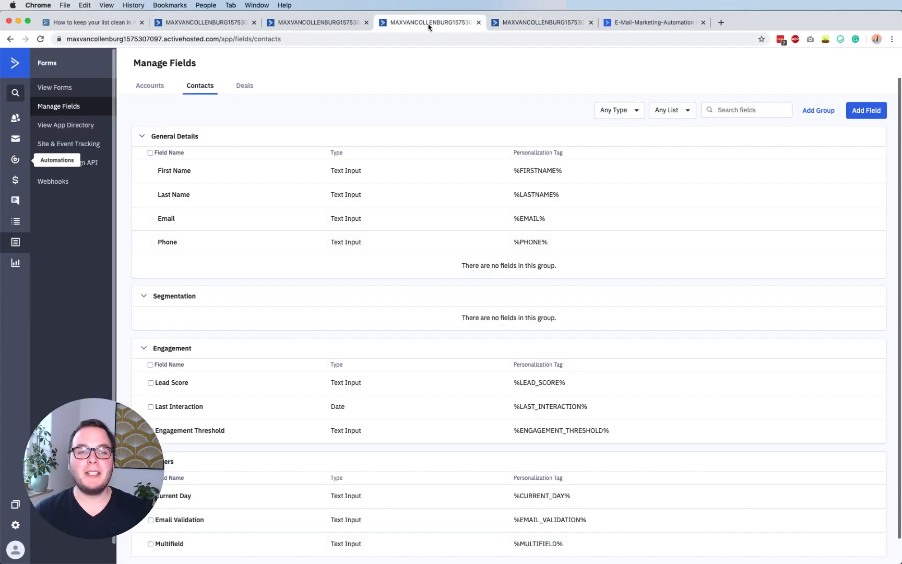
click(316, 23)
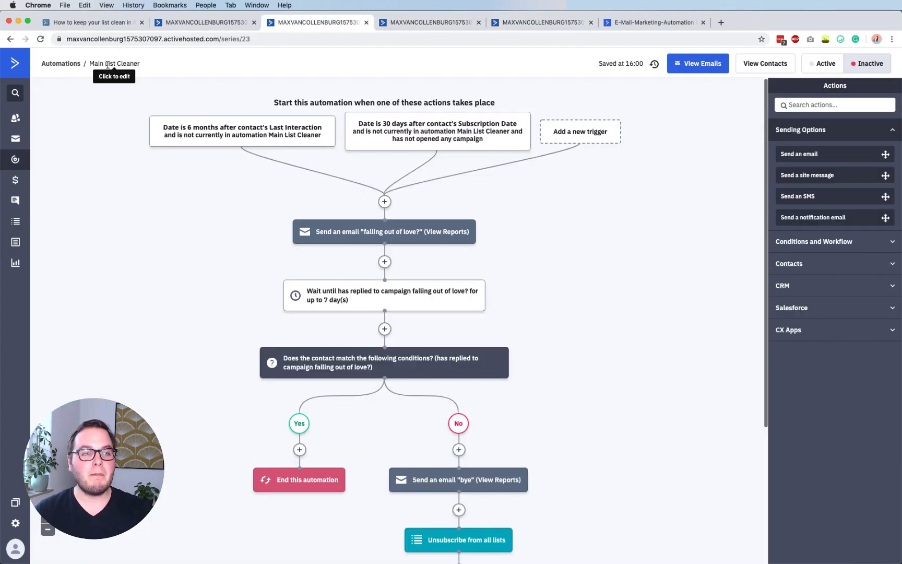
click(590, 134)
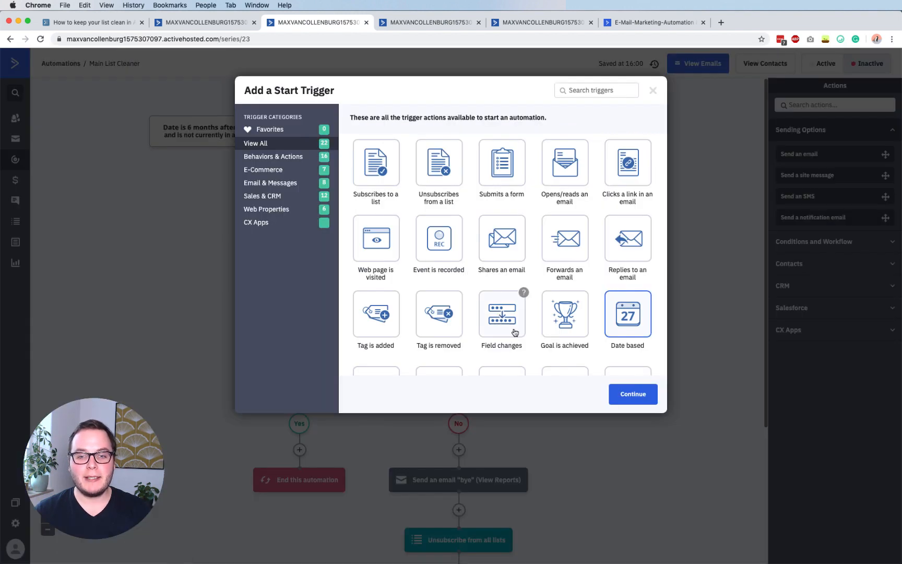
click(504, 312)
click(636, 394)
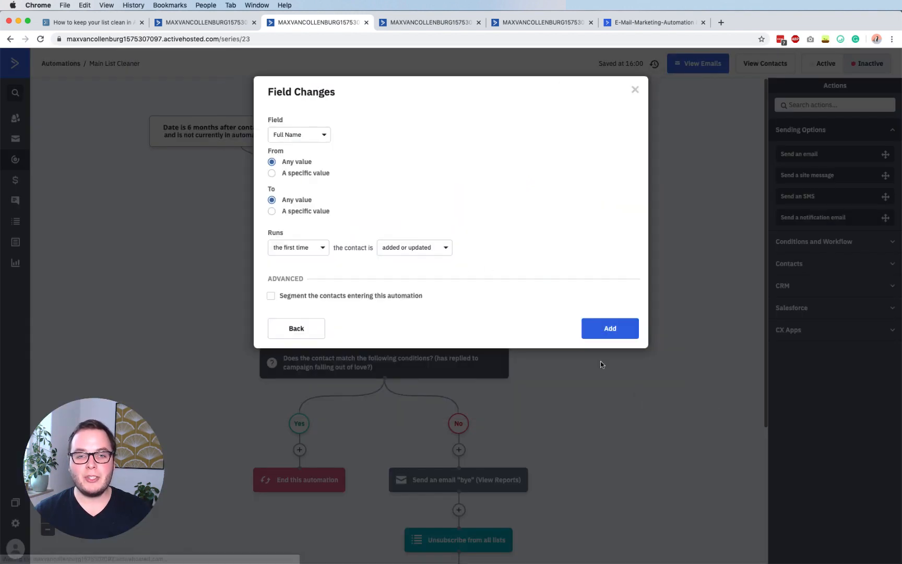
click(298, 131)
click(324, 184)
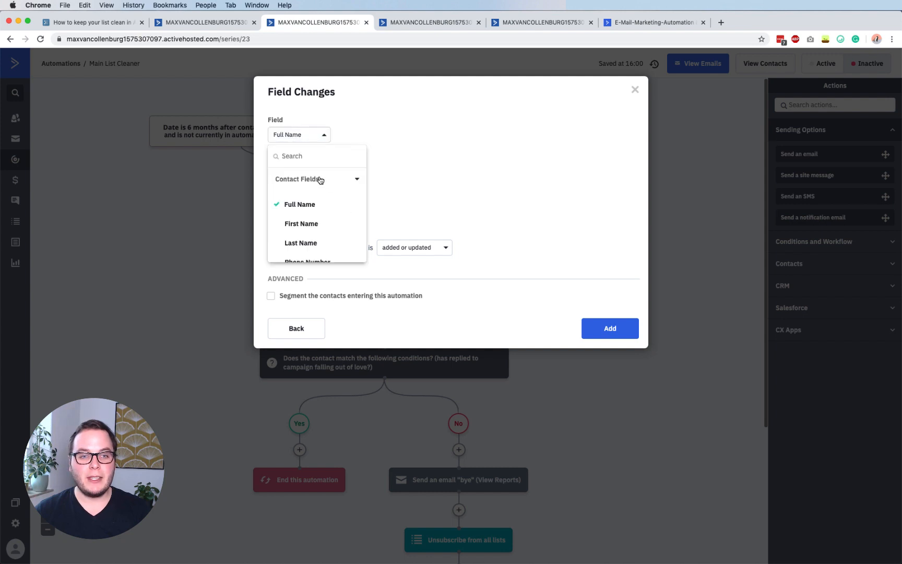
scroll(288, 230, down, 3)
scroll(322, 251, down, 3)
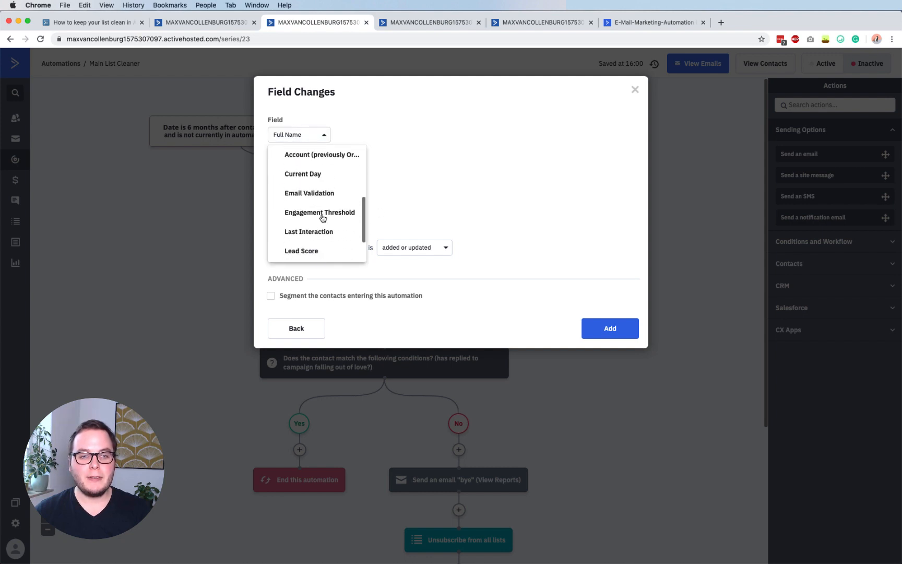
click(322, 216)
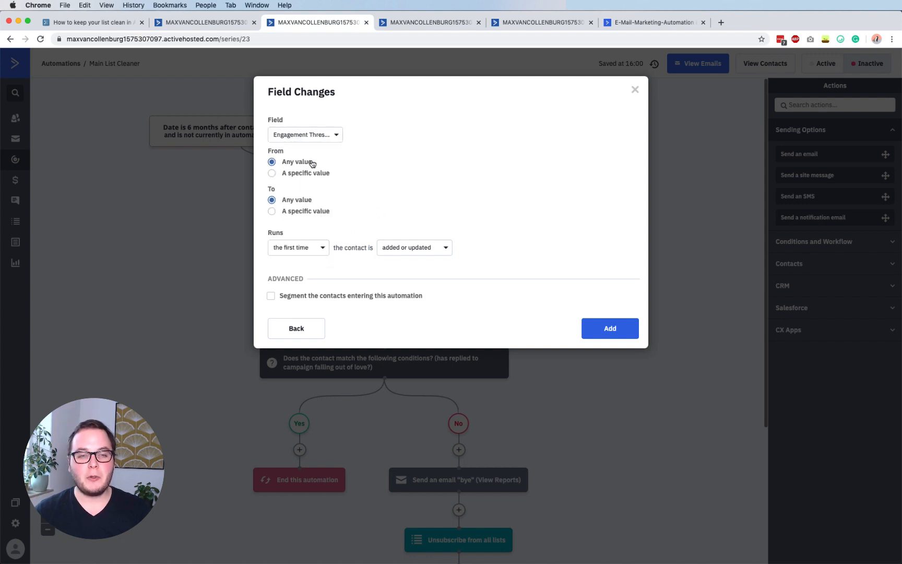
Set the trigger to fire when the field changes from any value to 10, running every time.
click(299, 213)
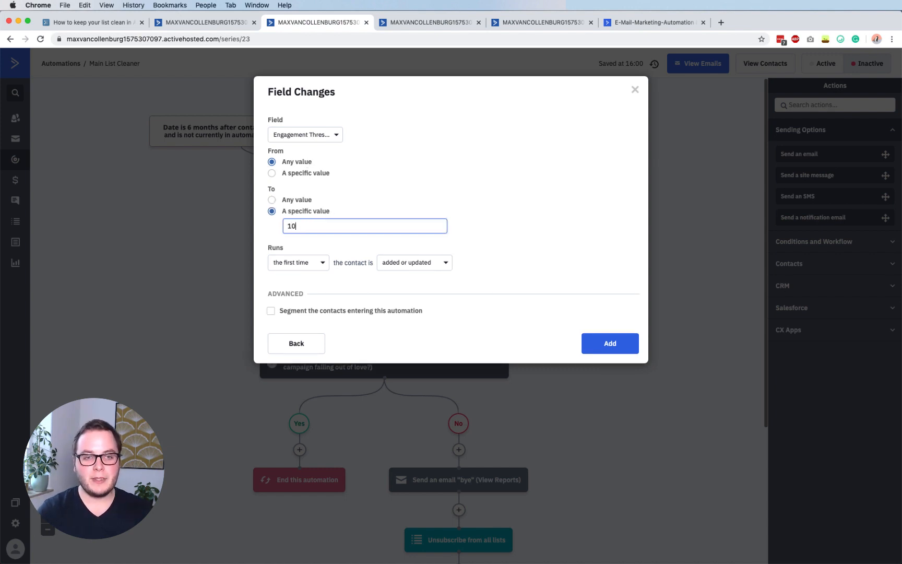
text(10)
click(490, 240)
click(302, 262)
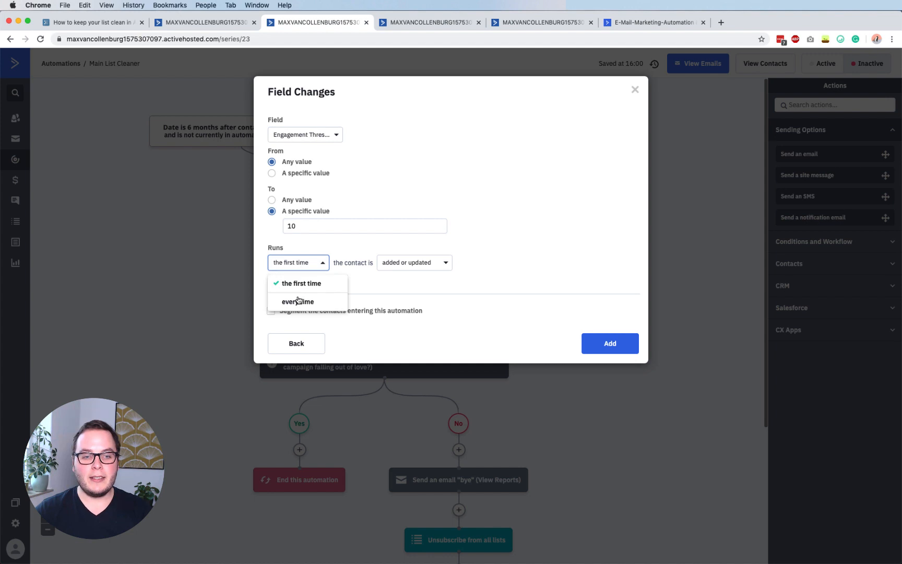
click(295, 301)
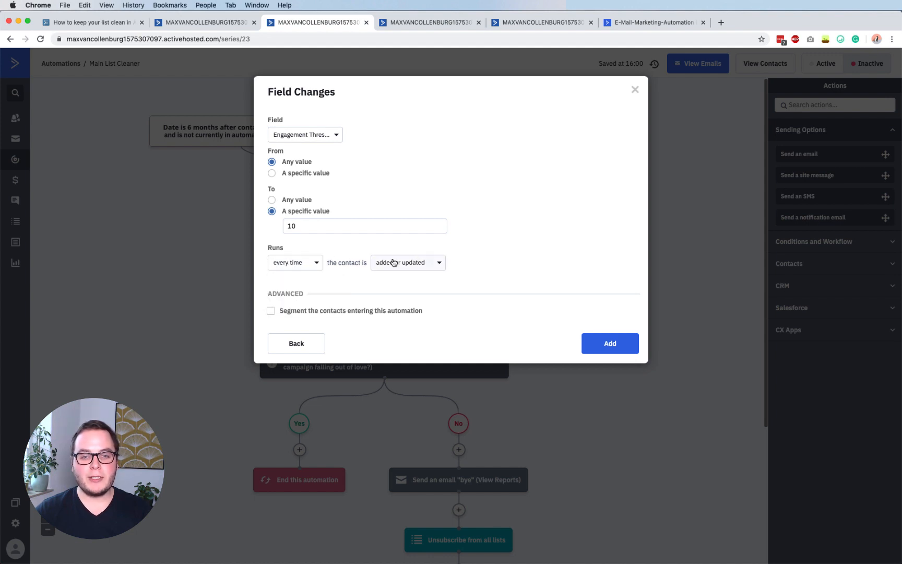
Segment the trigger to contacts not currently in automation Main List Cleaner and add it to the automation.
click(271, 311)
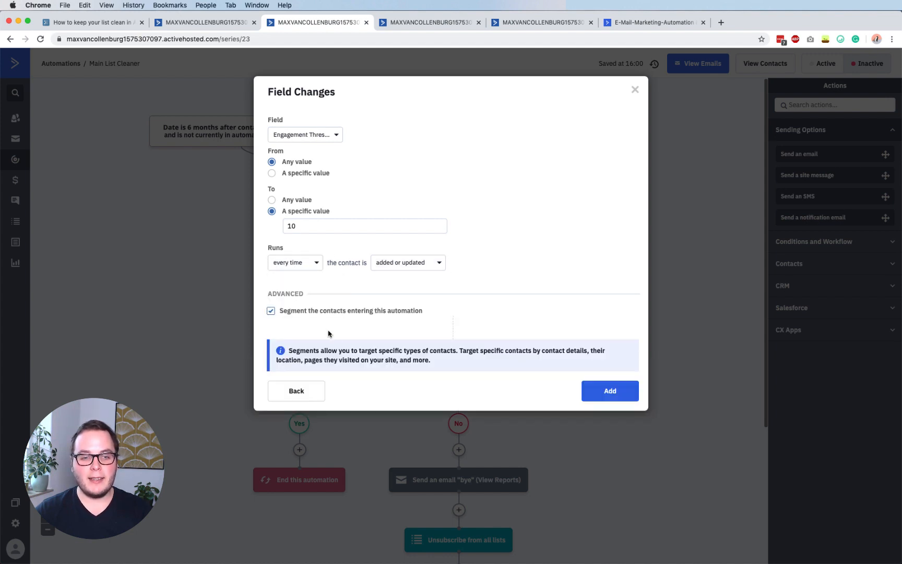
click(362, 336)
text(not)
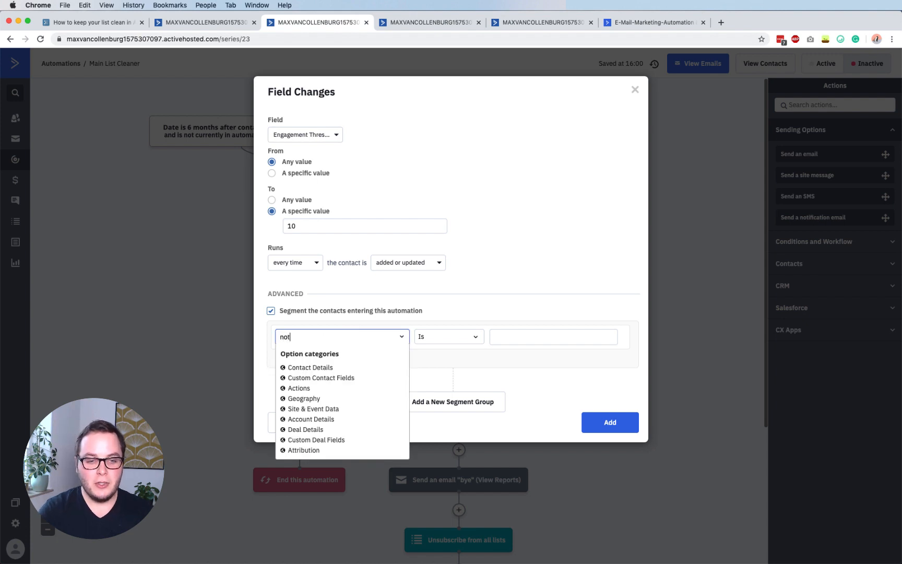
text( curren)
click(340, 354)
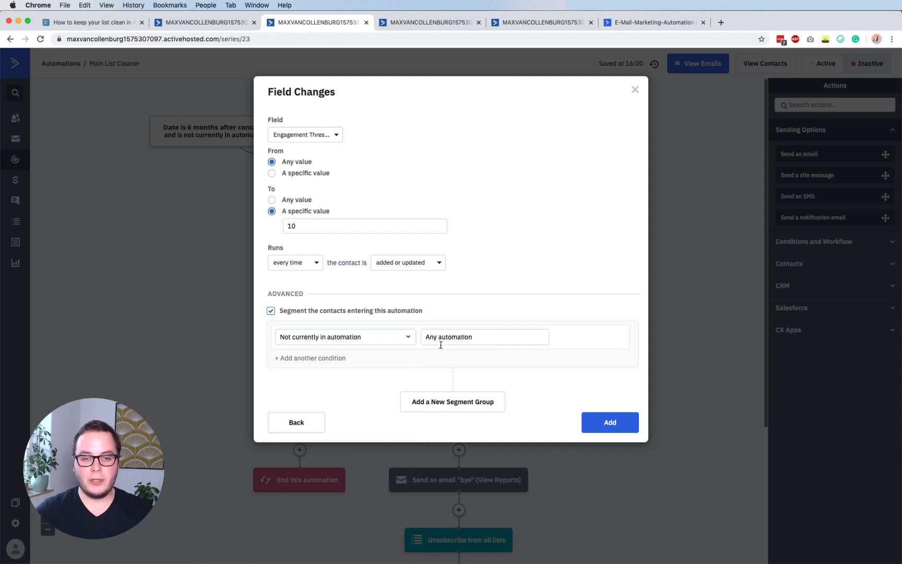
click(454, 338)
scroll(460, 399, down, 5)
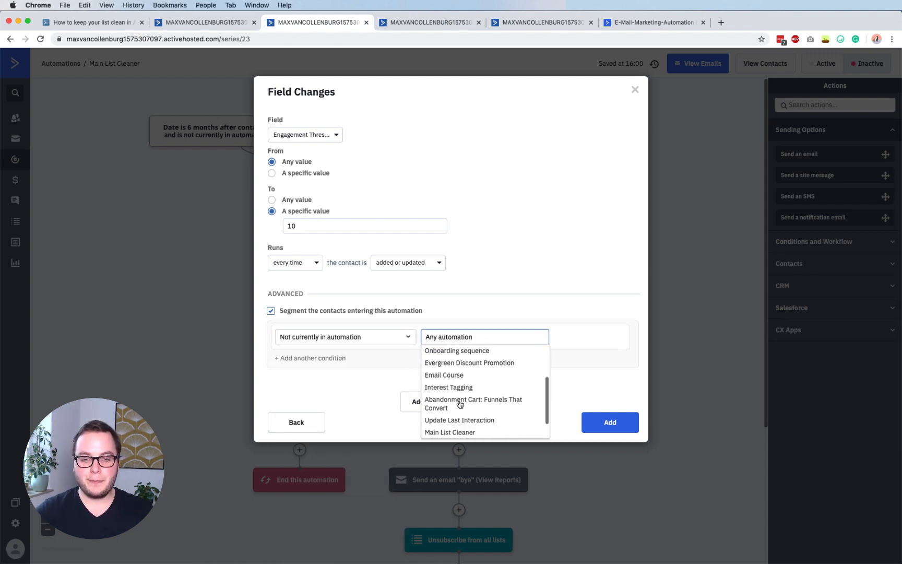
click(459, 406)
click(610, 420)
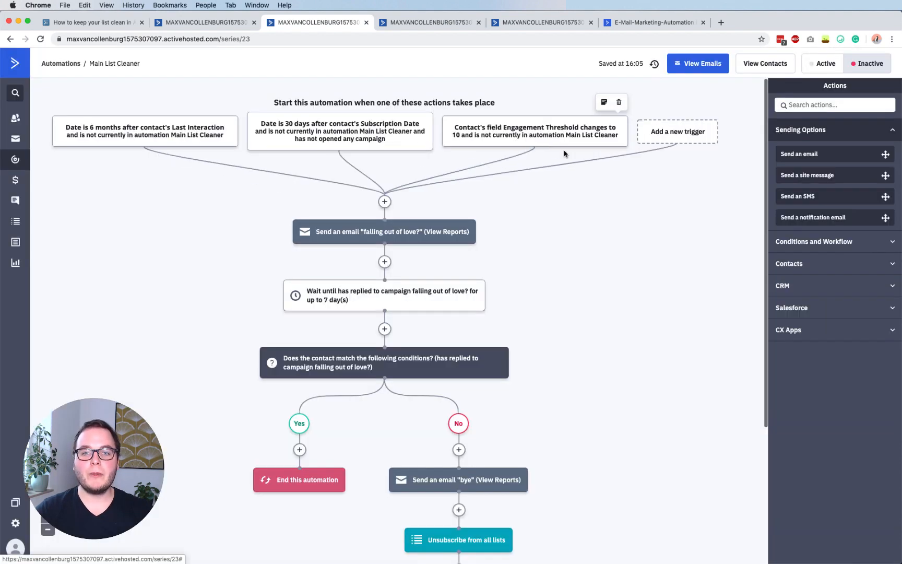
Insert an If/Else condition on the Engagement Threshold field between the start triggers and the "falling out of love?" email.
mouse_move(538, 136)
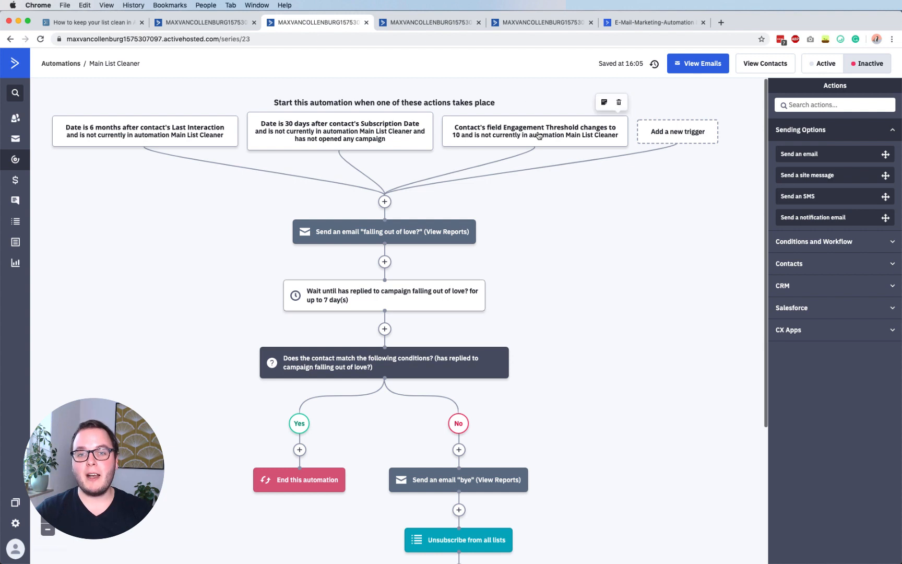
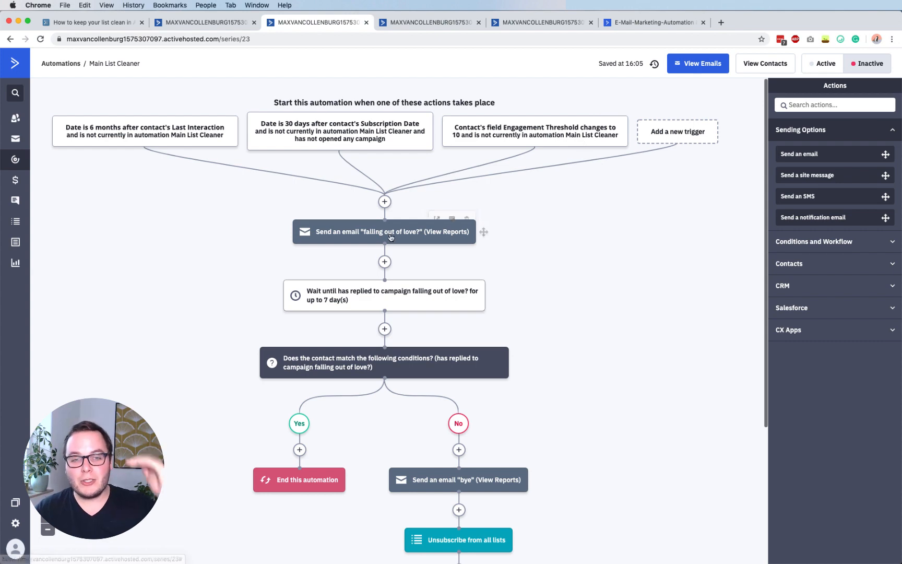
mouse_move(394, 236)
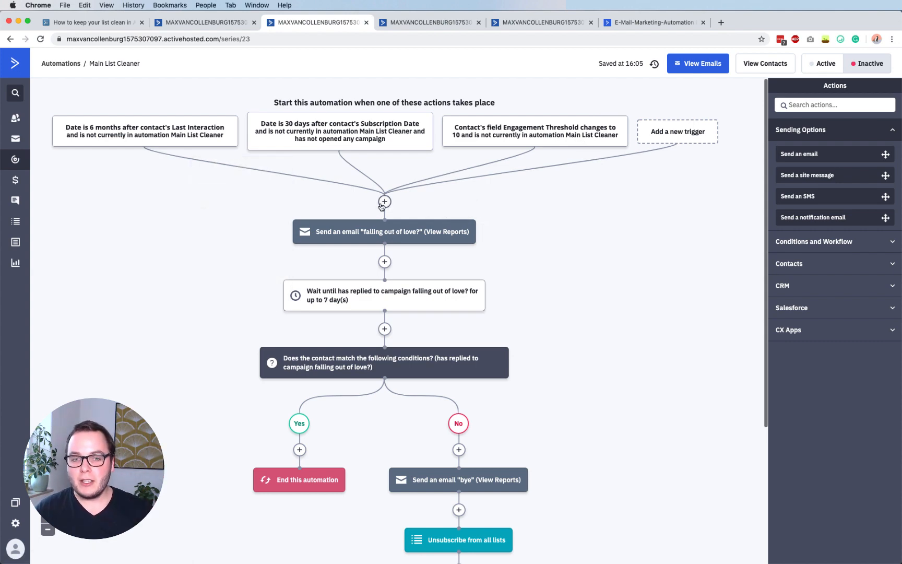
click(384, 202)
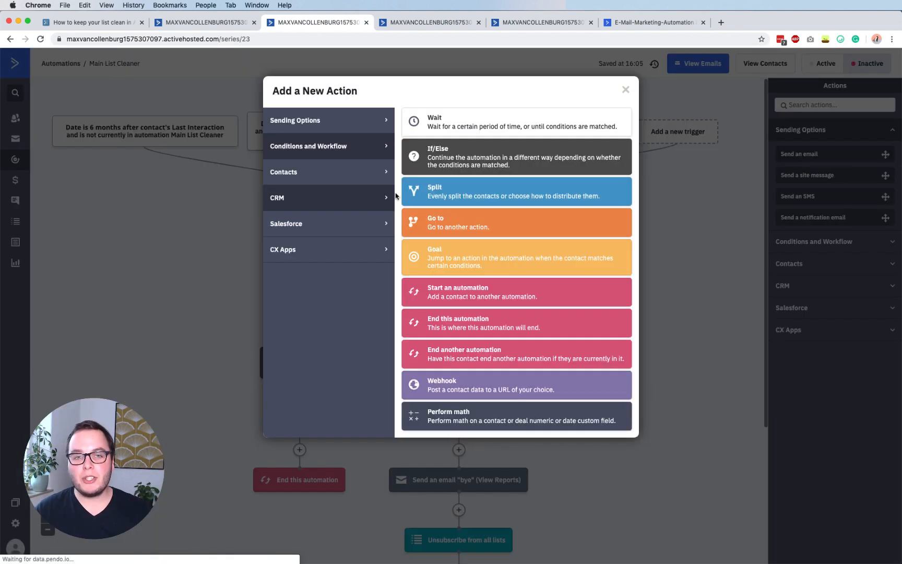
click(440, 164)
click(342, 131)
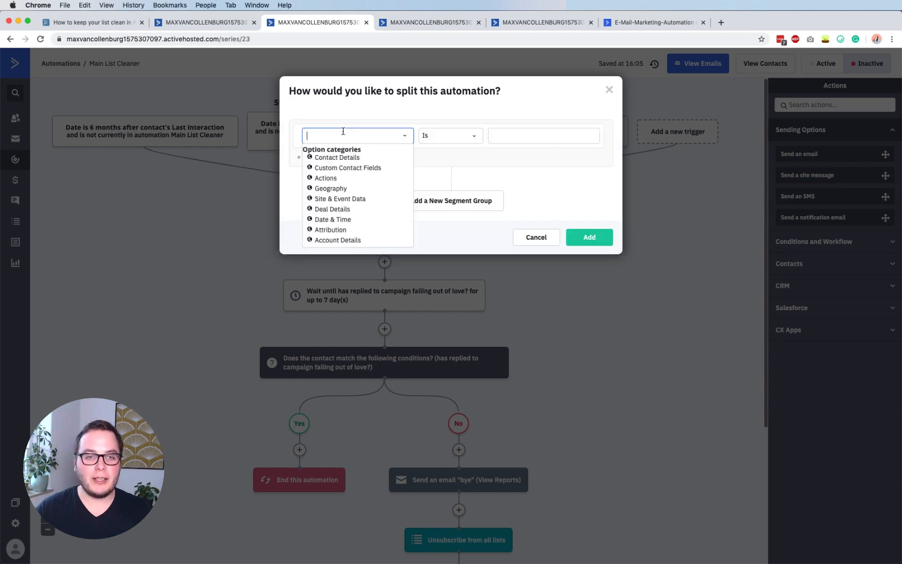
text(engag)
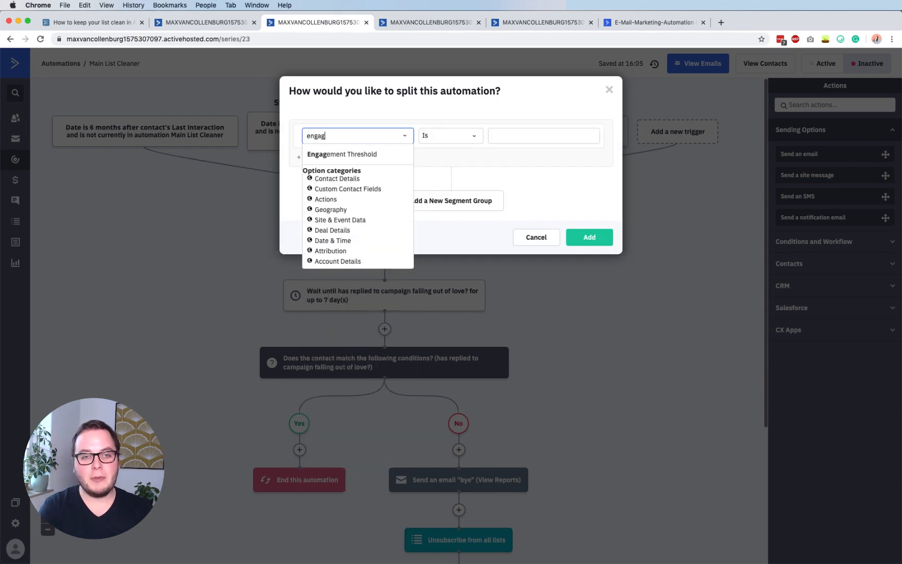
click(350, 159)
Set the If/Else condition to greater than or equal to 10 and add it to the automation.
click(447, 136)
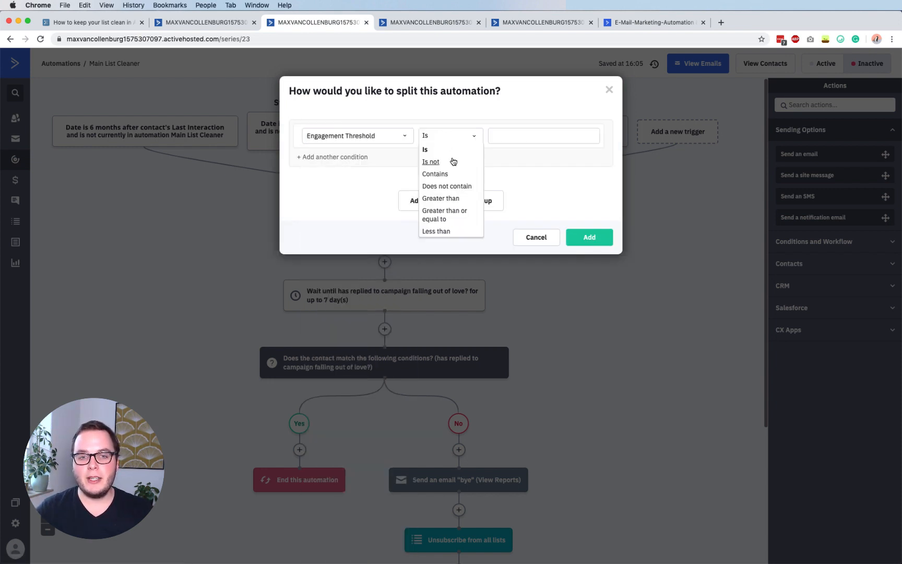
scroll(441, 206, down, 1)
click(441, 207)
click(528, 138)
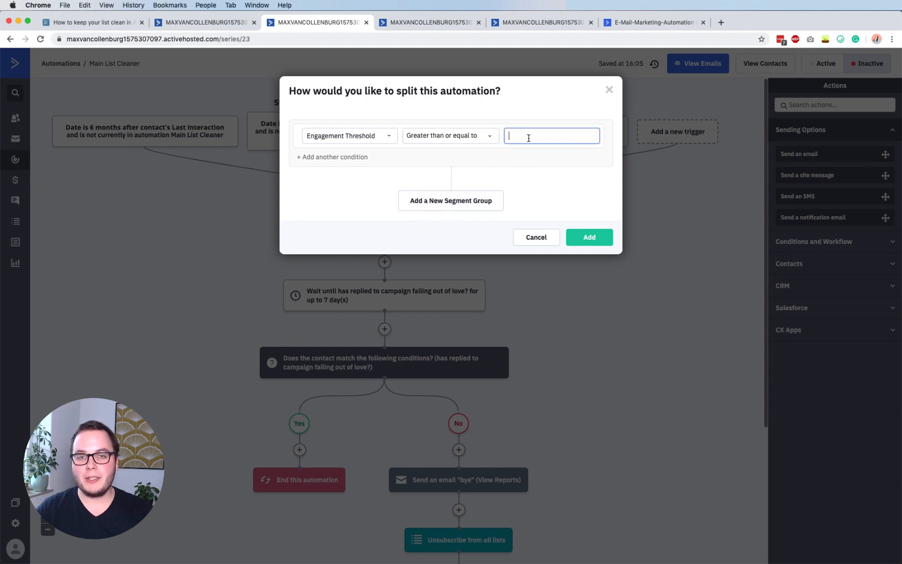
text(10)
click(594, 239)
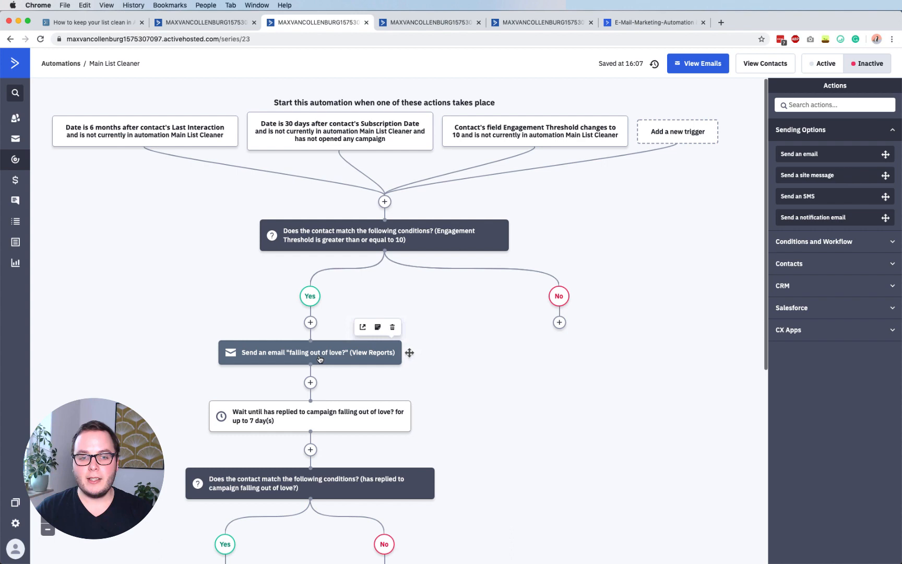
Move the "falling out of love?" email and all following actions to the No branch, moving waiting contacts to the new Wait position, and reload the page.
drag(304, 356, 560, 325)
click(554, 304)
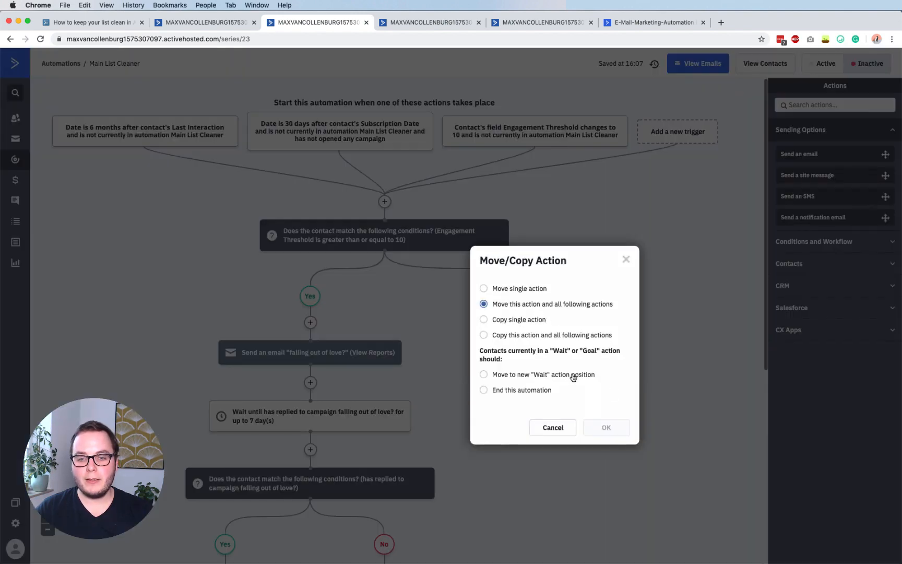
click(572, 375)
click(605, 425)
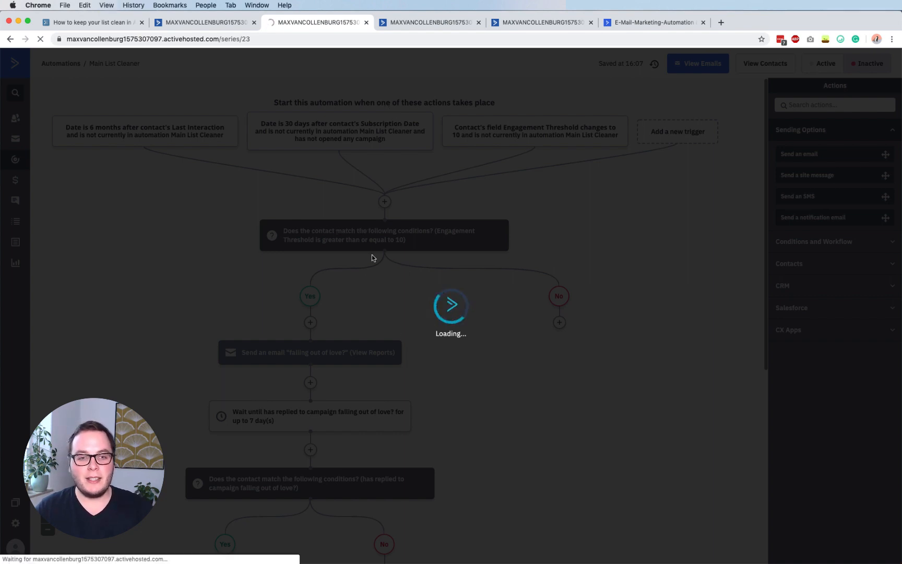
click(341, 41)
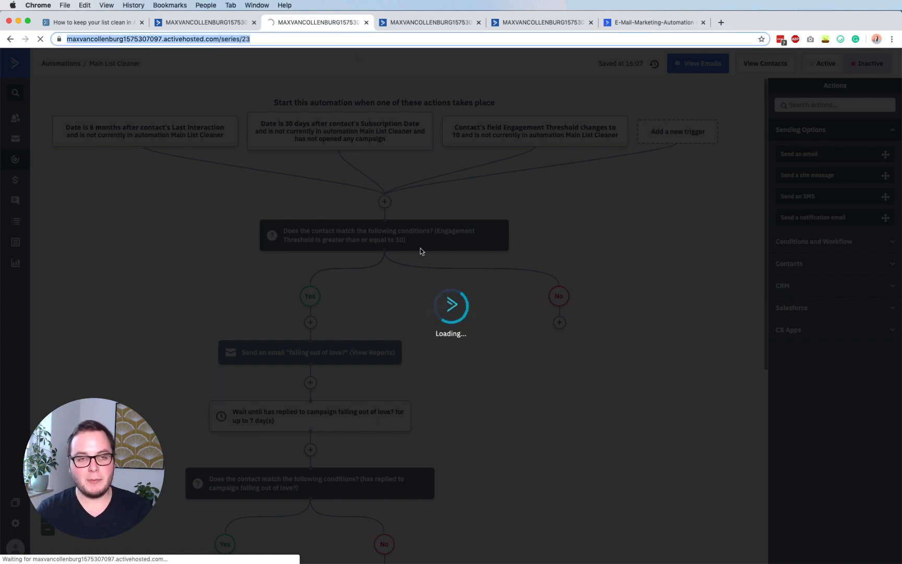
key(Return)
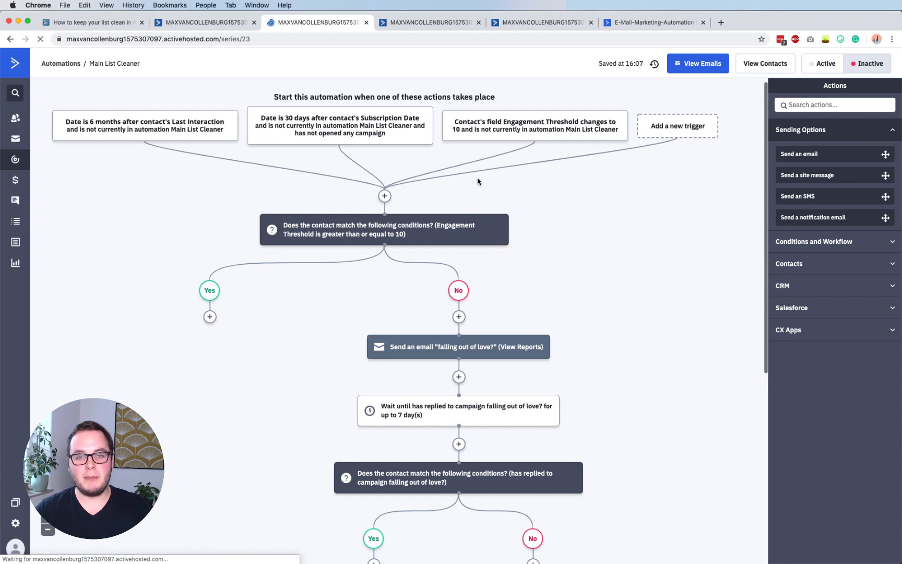
Add a Wait action under the Yes branch of the threshold condition that waits until specific conditions are met.
mouse_move(97, 129)
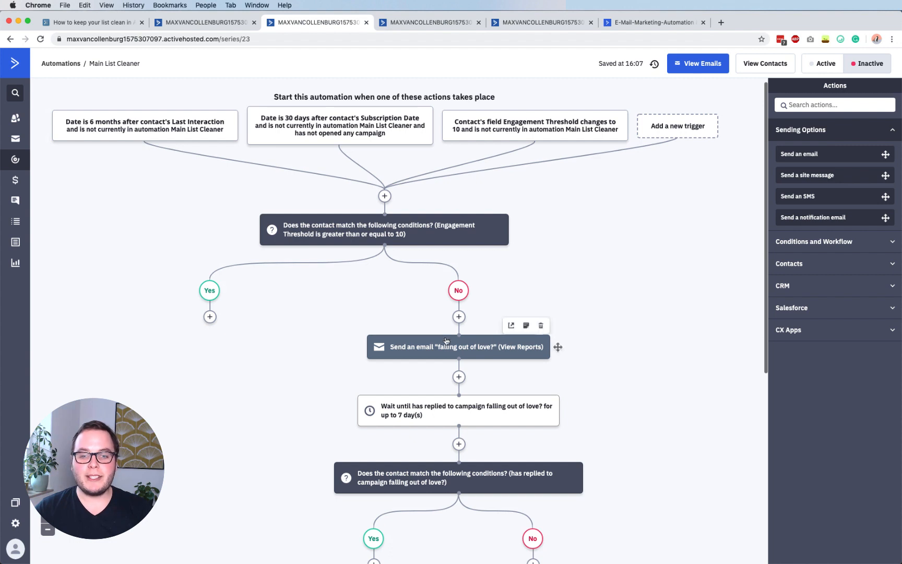
mouse_move(478, 343)
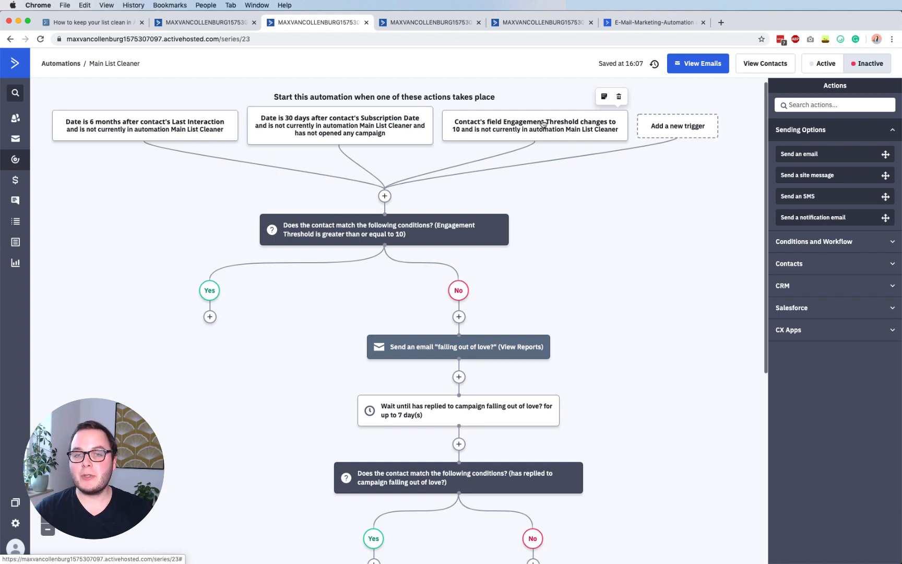
click(209, 317)
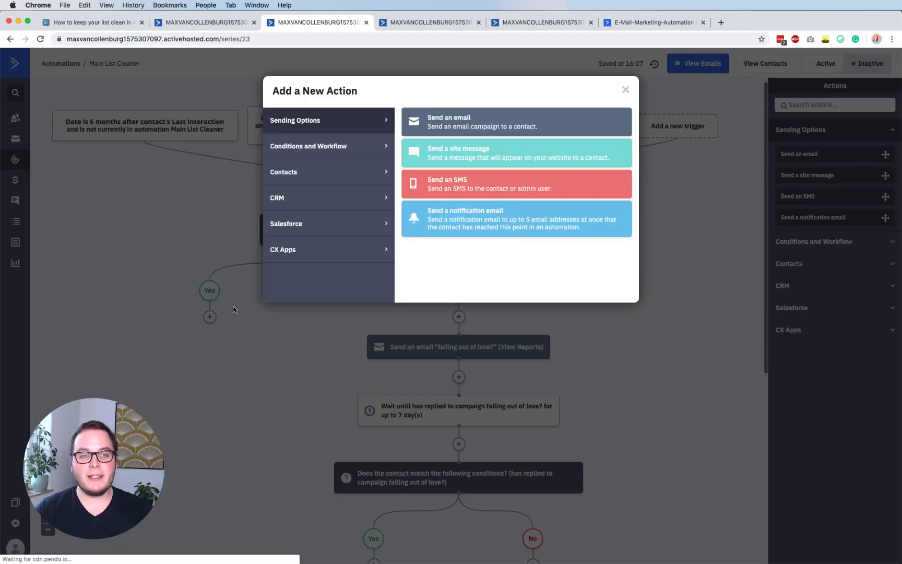
click(367, 151)
click(453, 120)
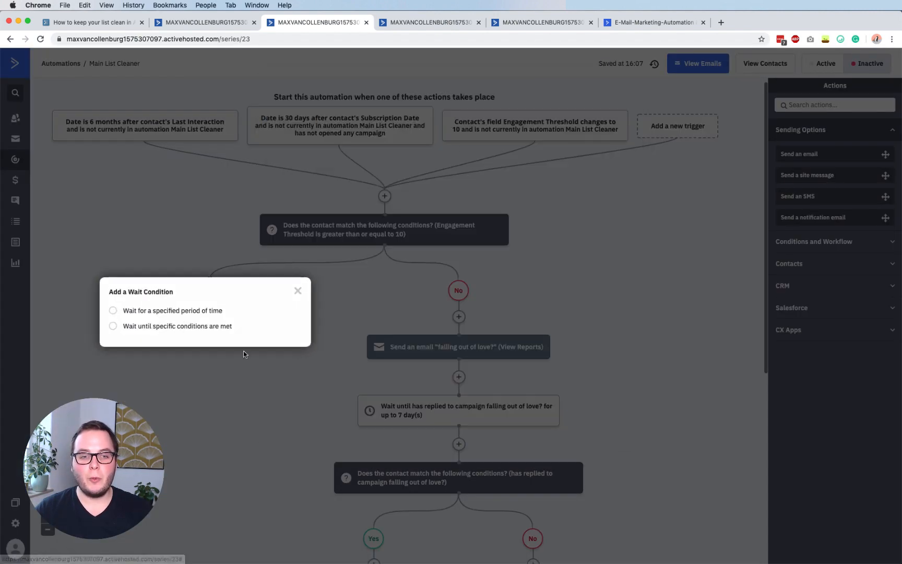
click(183, 326)
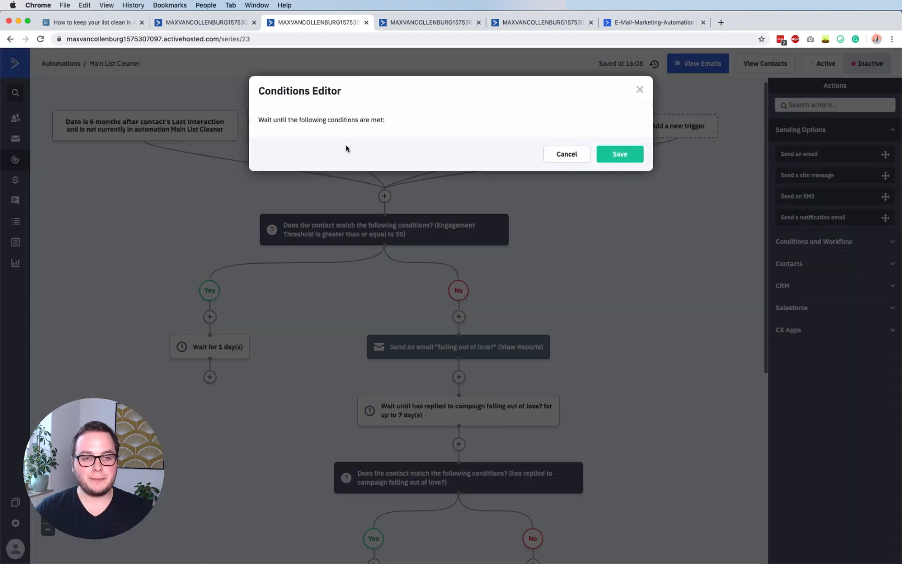
Set the wait condition to Engagement Threshold less than 10 and save it.
click(316, 147)
text(engage)
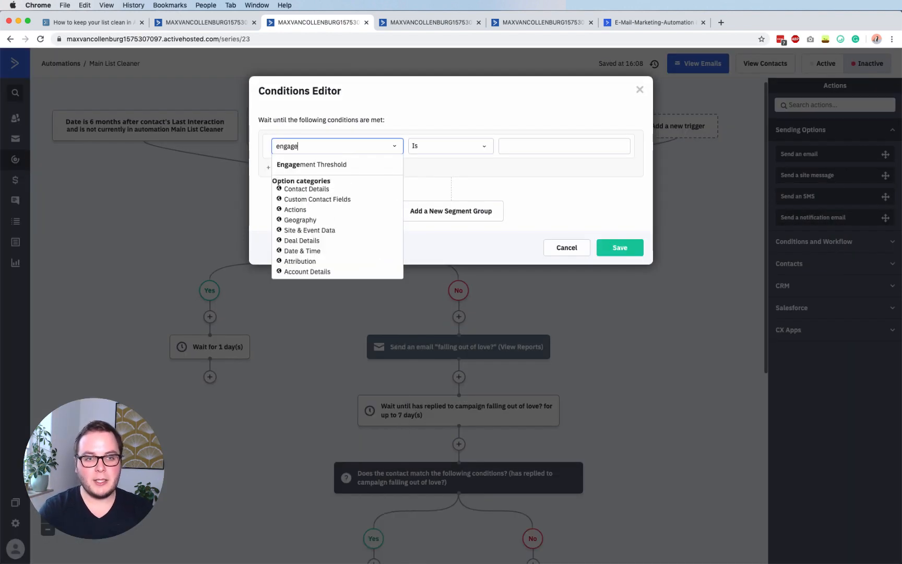
click(309, 164)
click(476, 146)
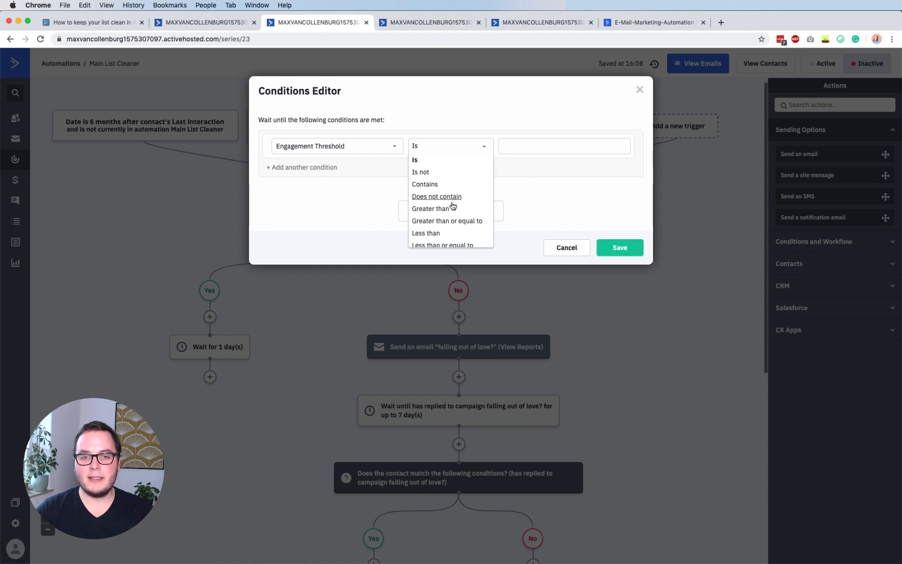
click(438, 232)
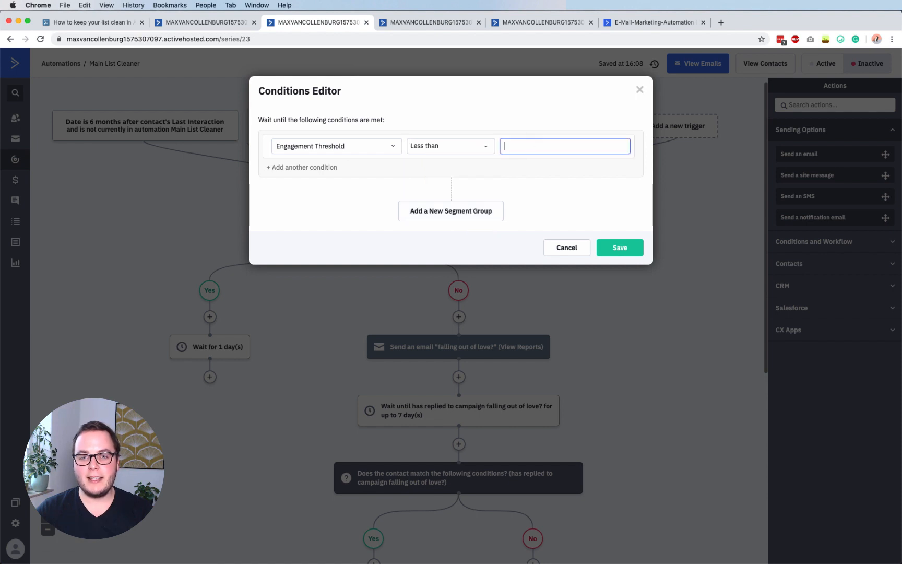
click(611, 245)
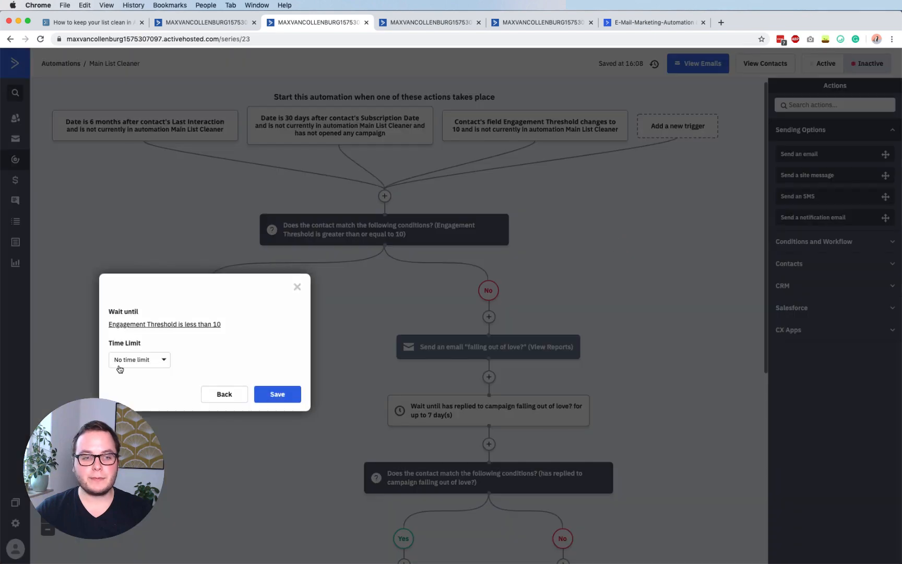
Limit the wait to up to 4 days and save the Wait action.
click(133, 361)
click(142, 394)
click(167, 362)
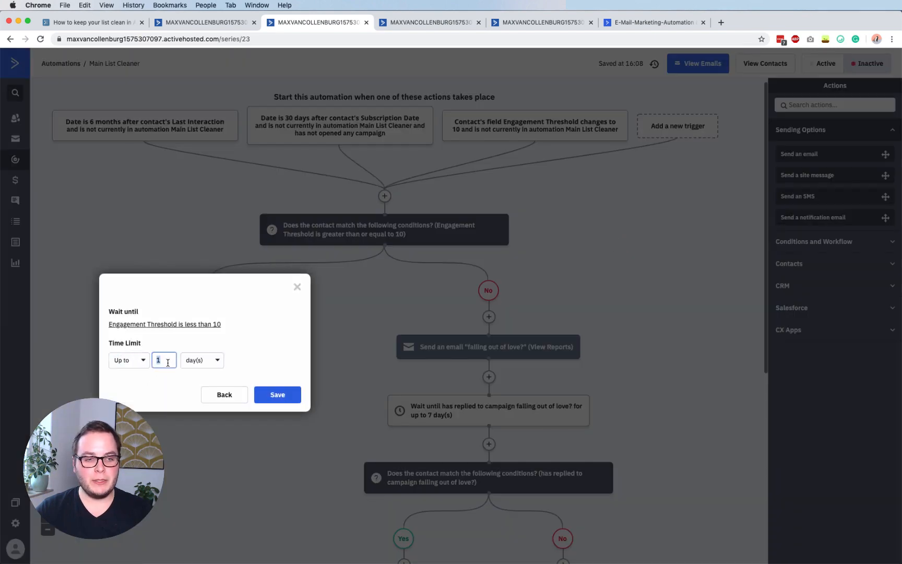
text(4)
click(277, 393)
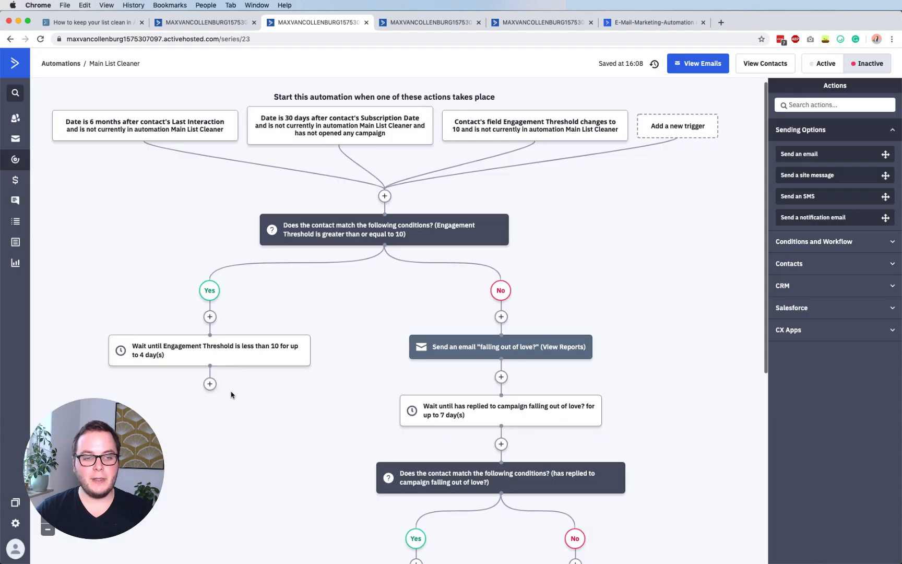
Add an If/Else below the wait checking for Engagement Threshold less than 10, and end the automation on its Yes branch.
click(209, 383)
click(446, 145)
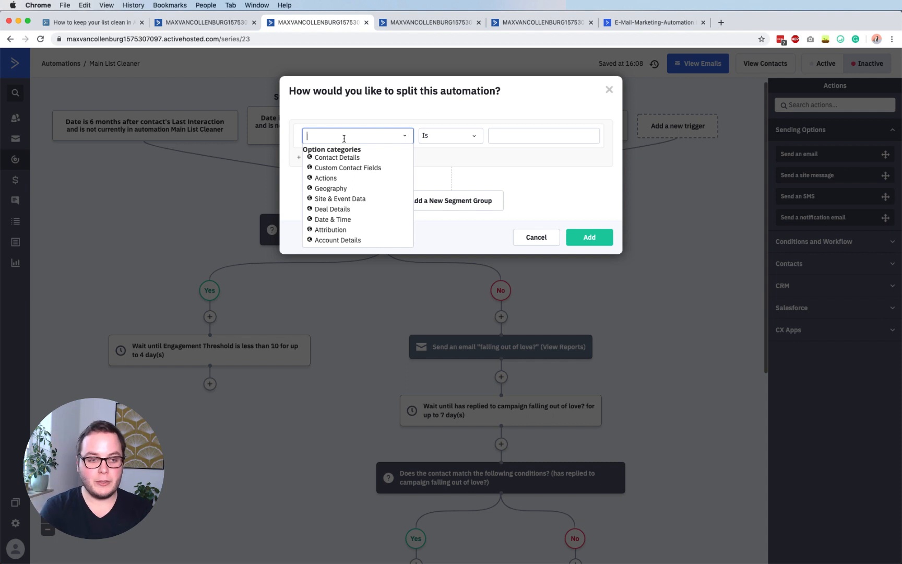
text(enga)
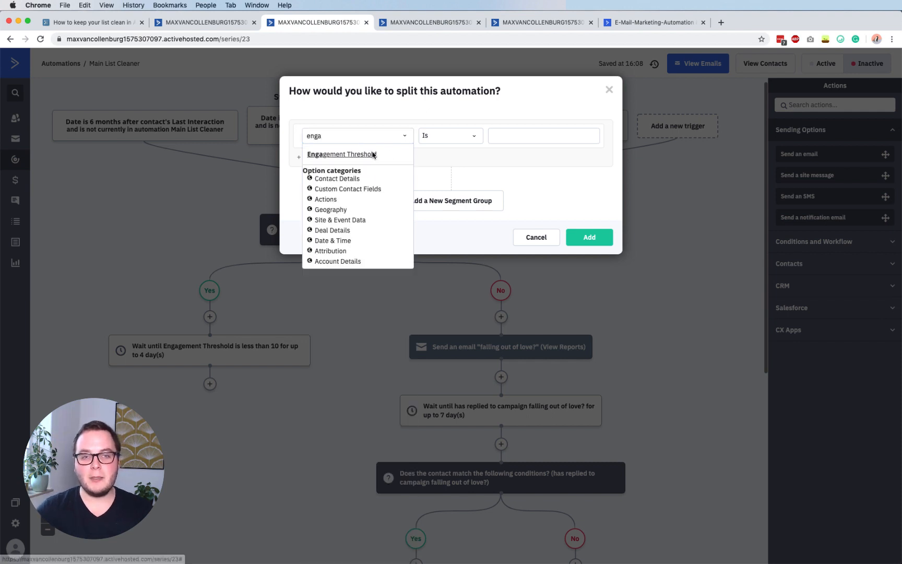
click(373, 154)
click(439, 135)
click(438, 229)
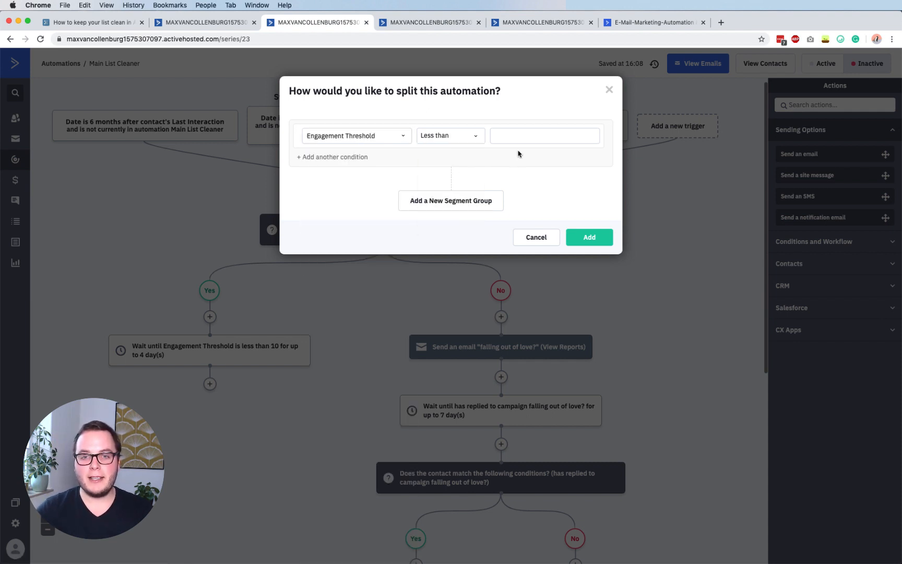
click(517, 137)
text(10)
click(596, 237)
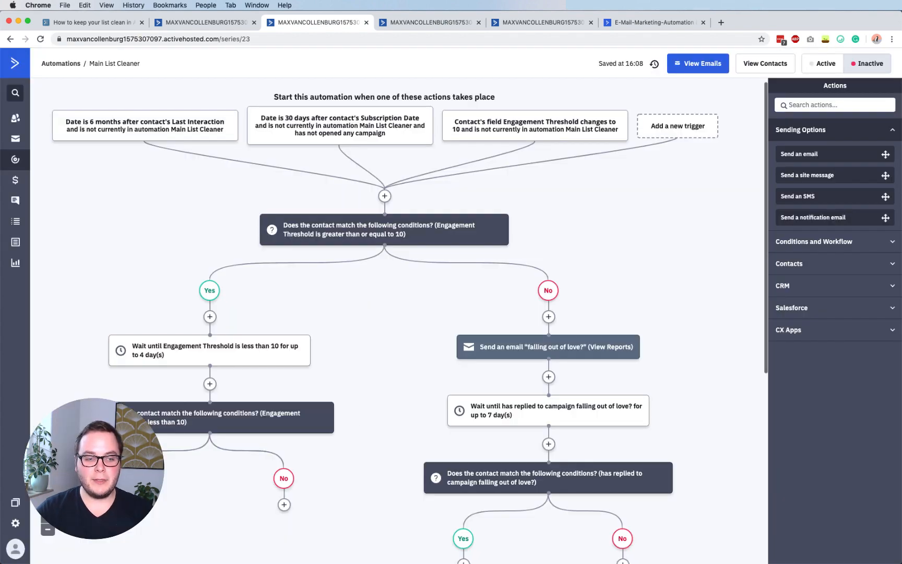
click(284, 504)
click(466, 320)
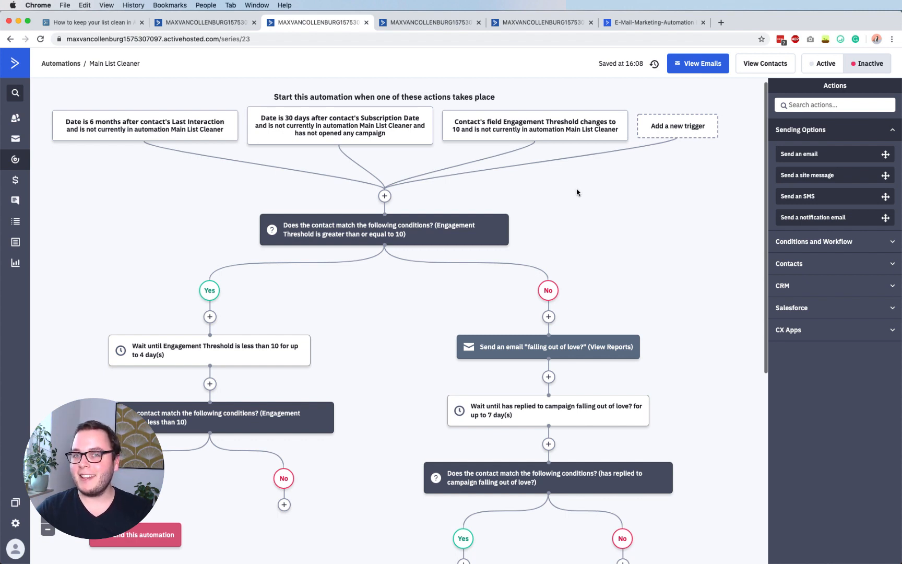
Add a Go to action on the No branch of the second threshold condition and connect it to the "falling out of love?" email.
scroll(577, 192, down, 1)
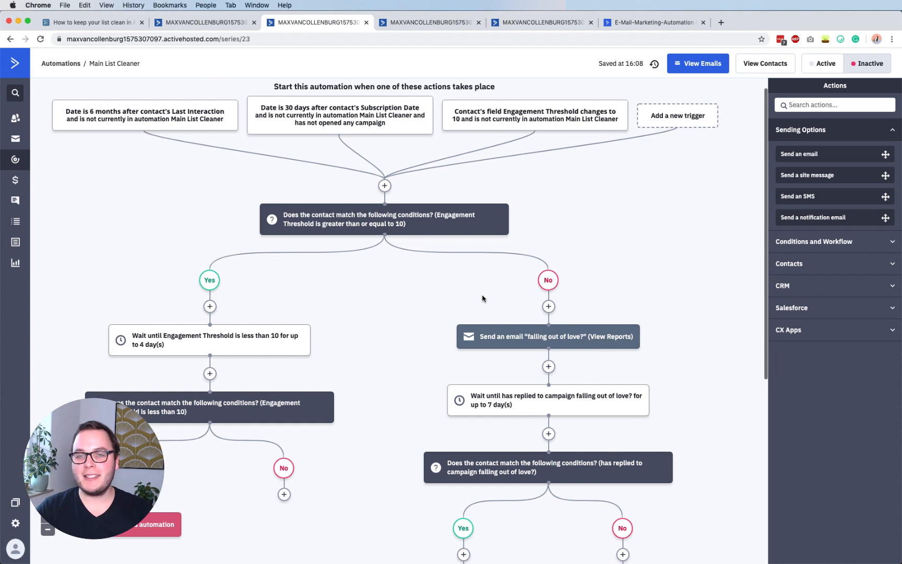
scroll(482, 299, down, 5)
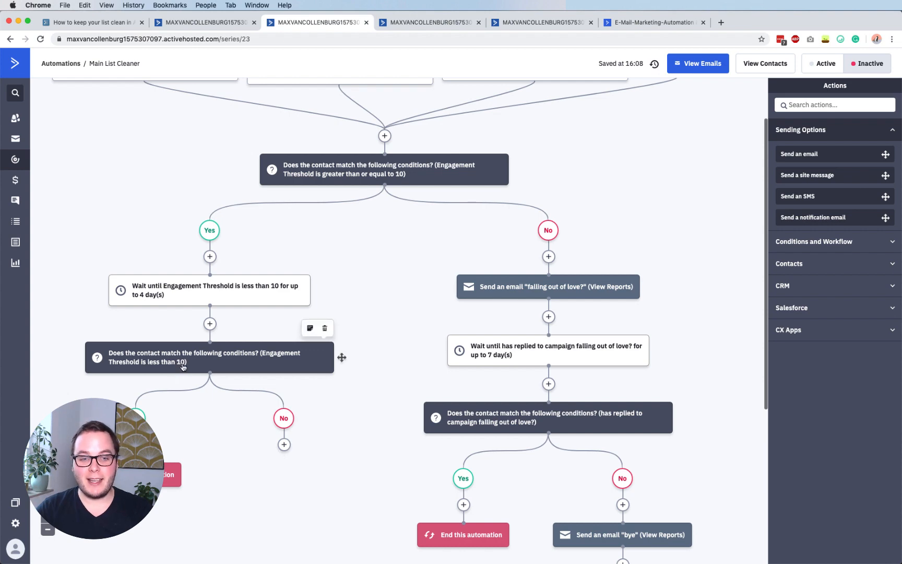
scroll(286, 414, up, 2)
scroll(338, 449, down, 1)
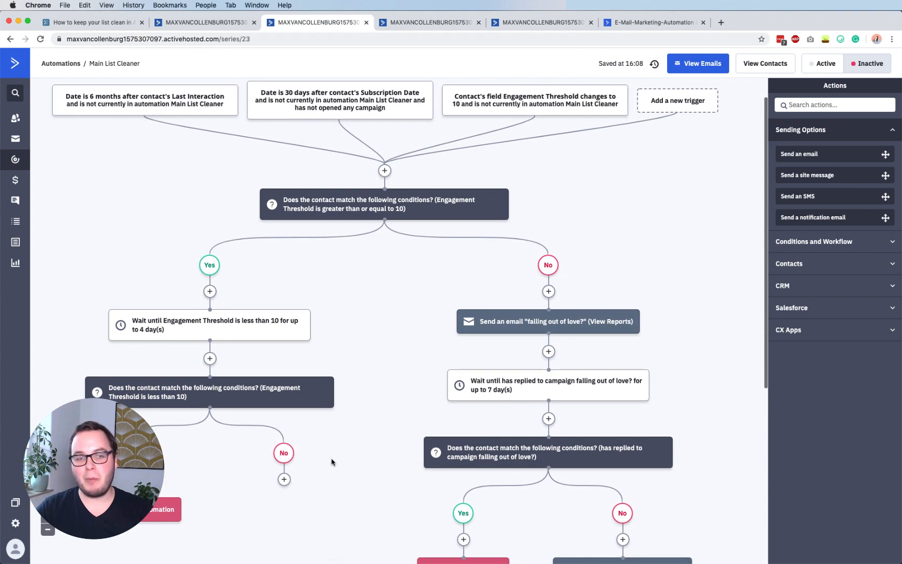
click(284, 479)
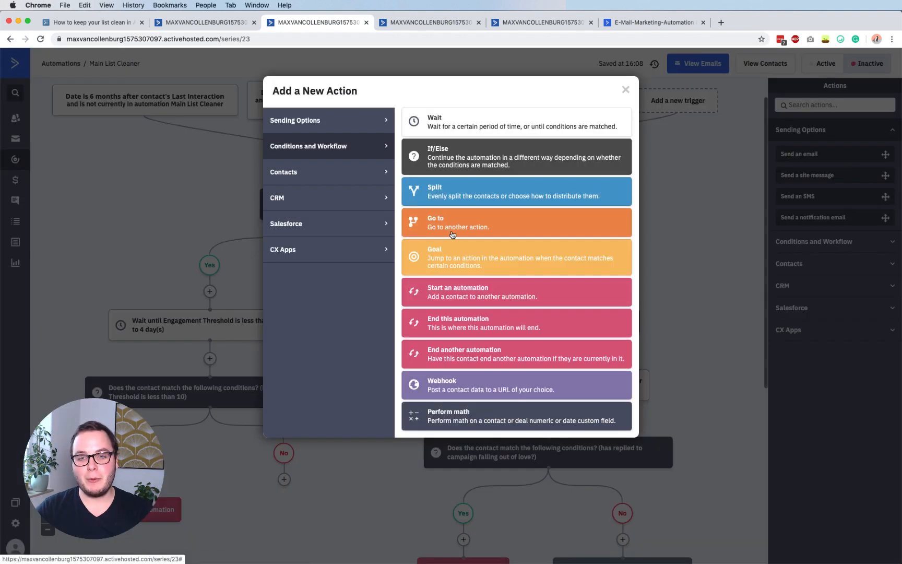
click(433, 335)
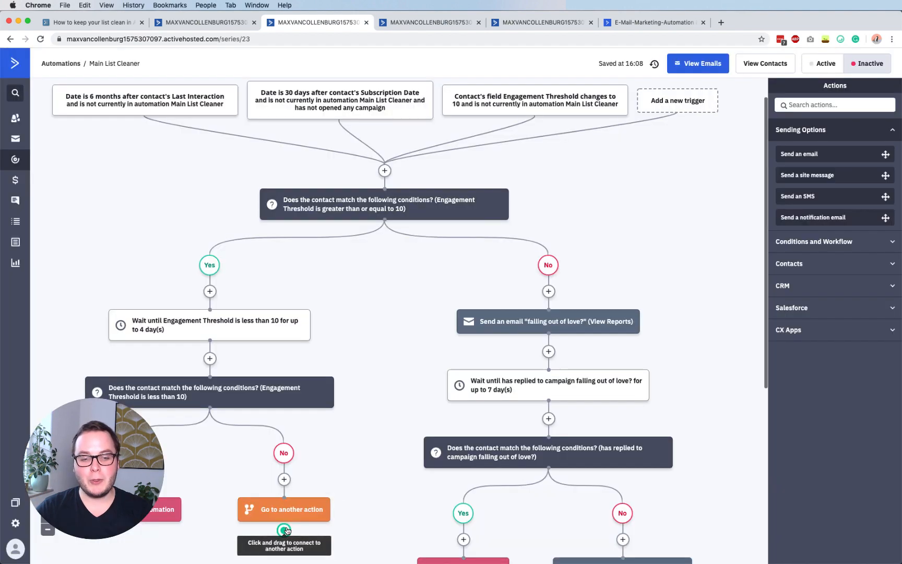
click(469, 321)
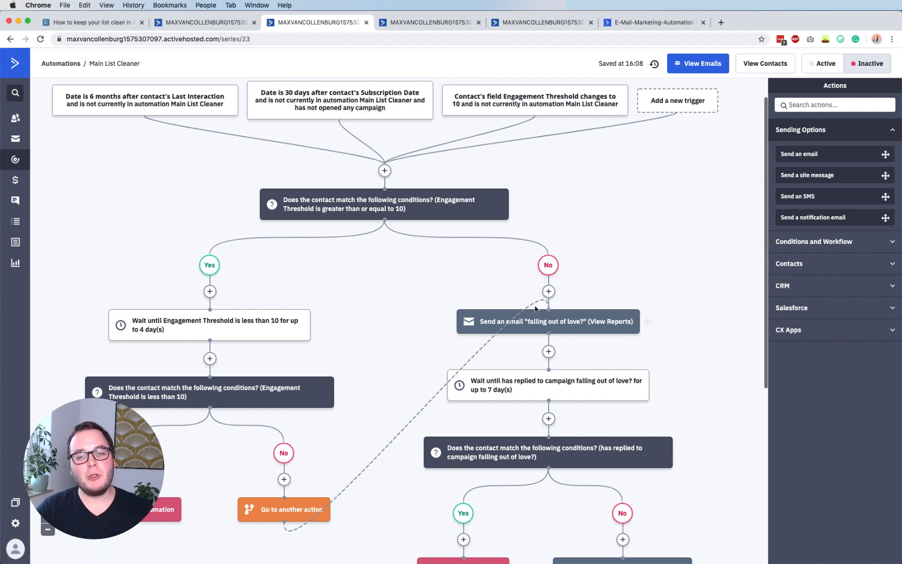
Review the Main List Cleaner flow from the first Engagement Threshold condition through its Yes and No branches.
mouse_move(566, 322)
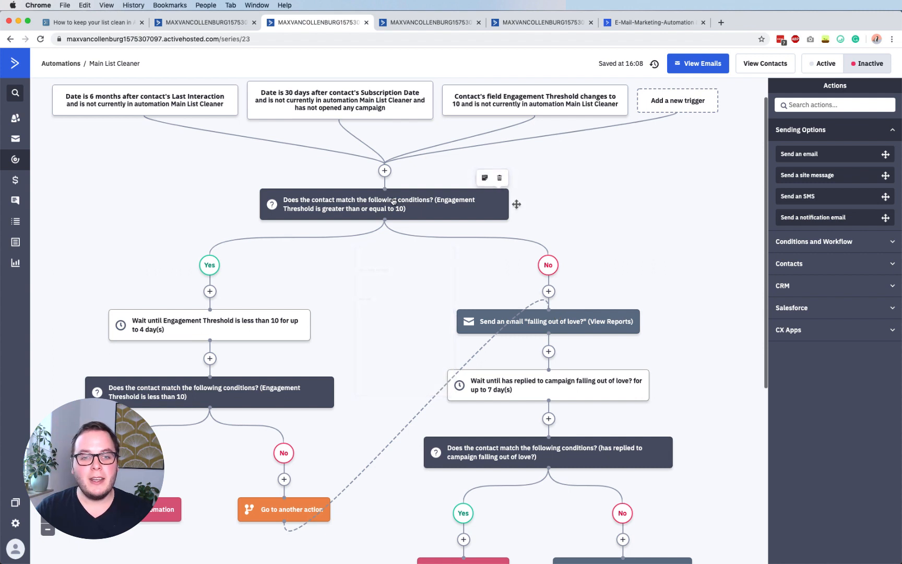
mouse_move(410, 210)
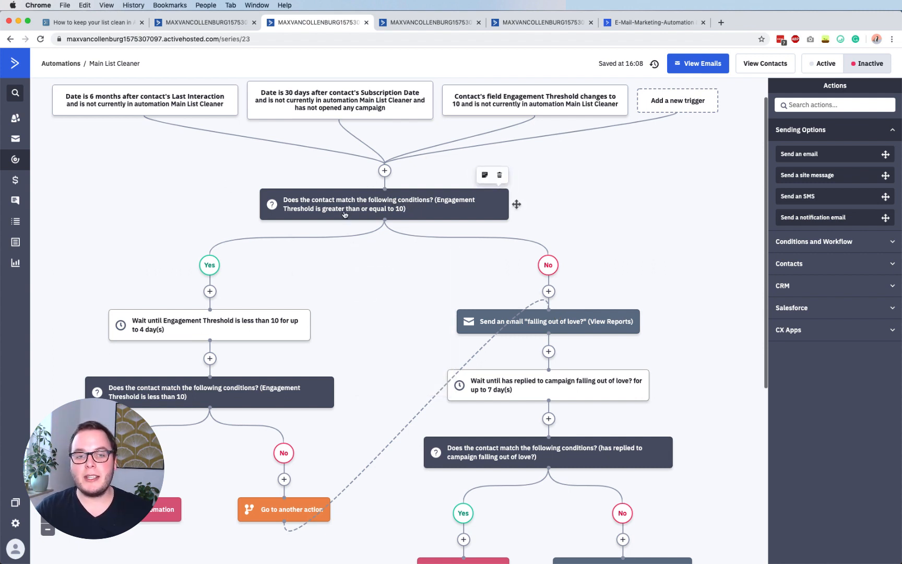
mouse_move(240, 329)
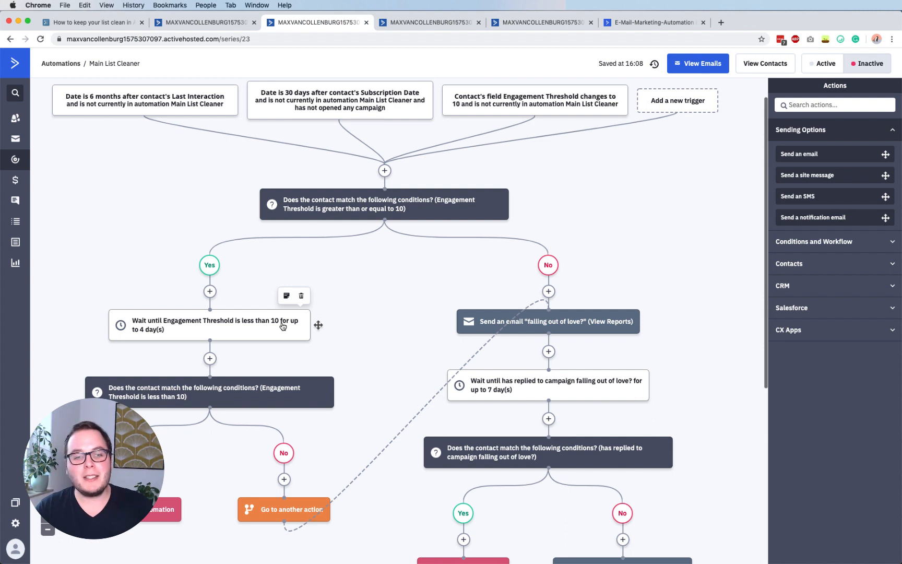
scroll(388, 259, down, 1)
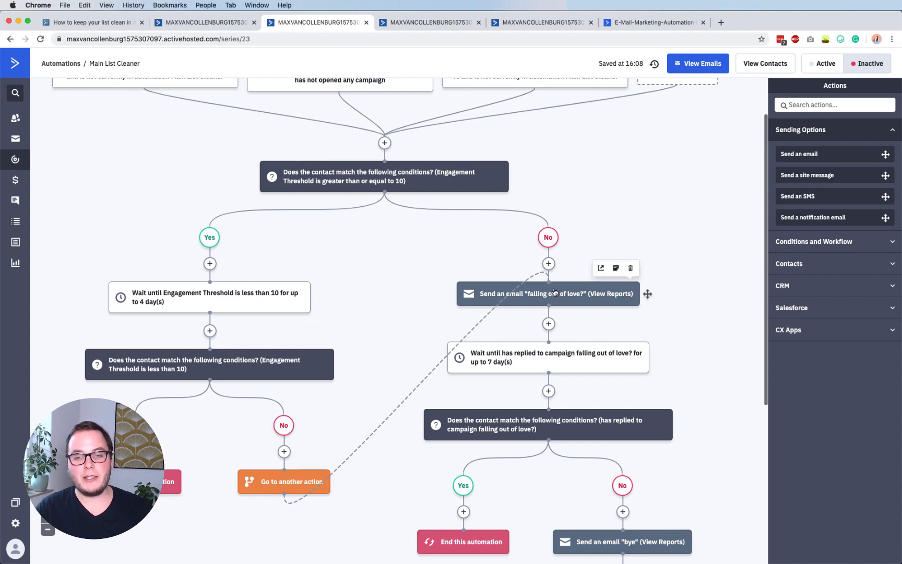
scroll(521, 323, up, 2)
Switch to the WorkFlowy outline on keeping the list clean and expand the "Make it easy to unsubscribe" item.
click(120, 22)
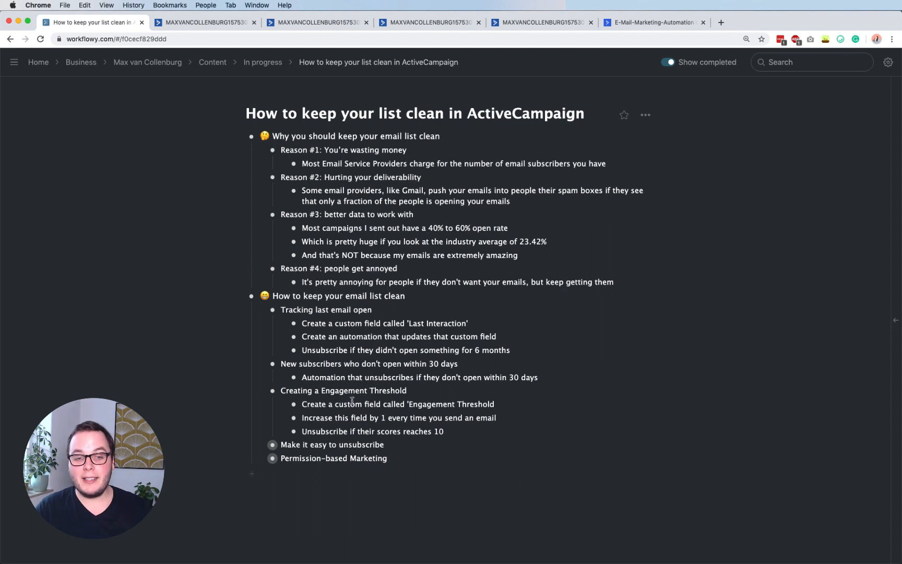
triple_click(329, 403)
click(335, 392)
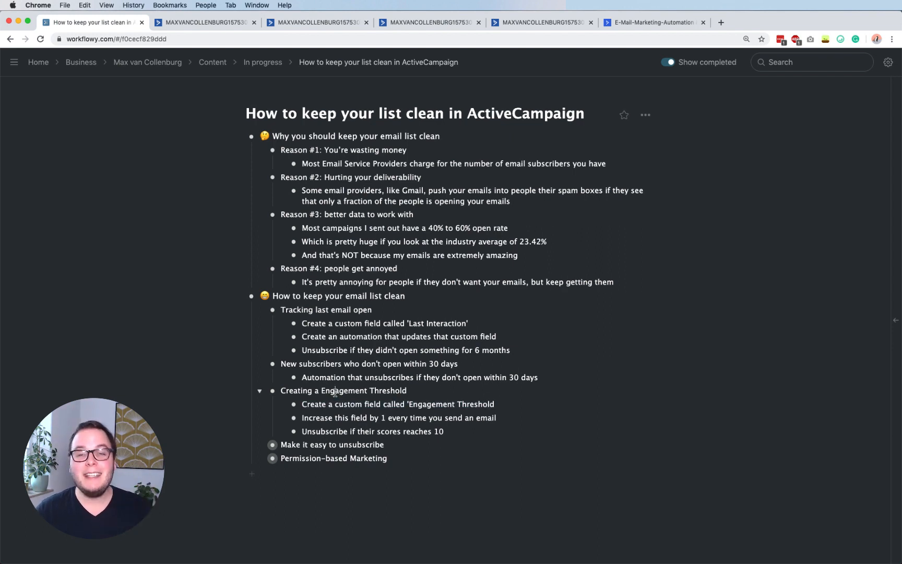
triple_click(309, 443)
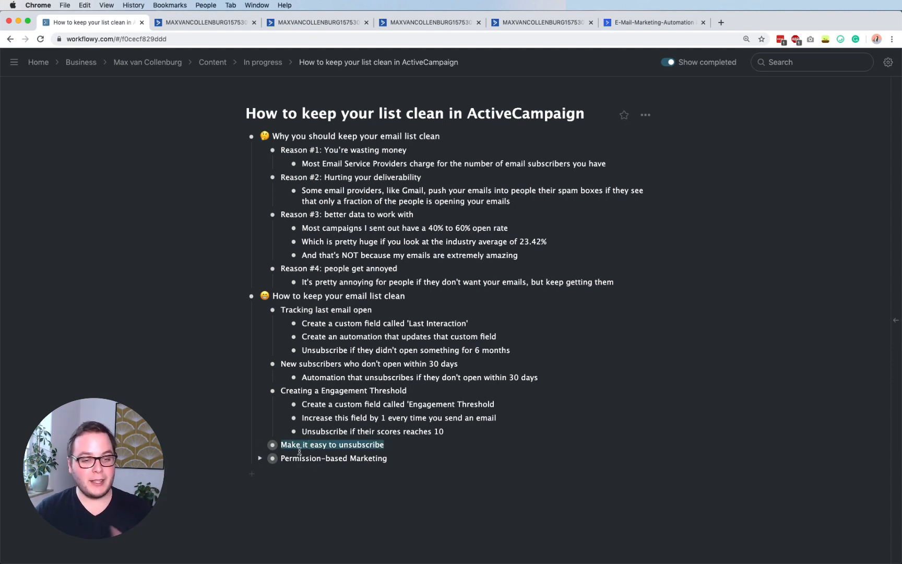
click(257, 446)
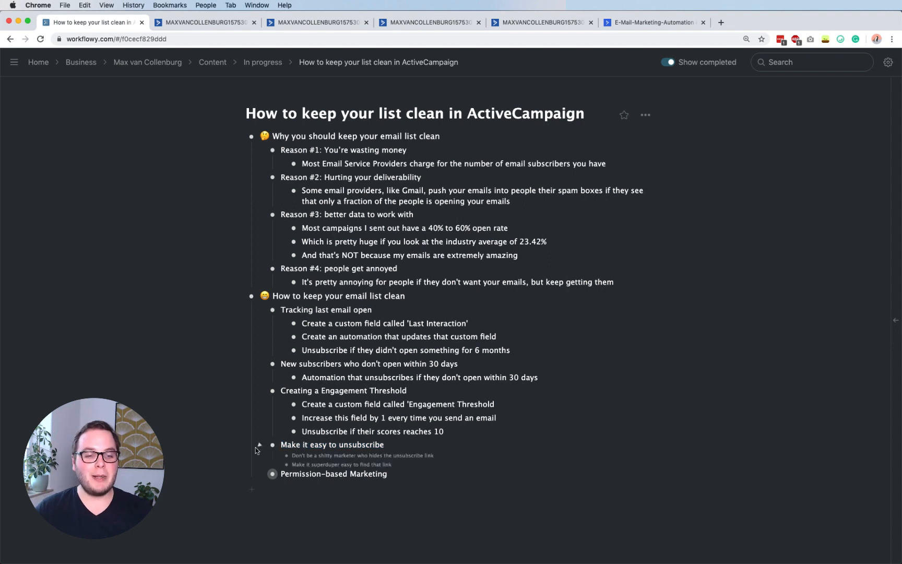
Compare the "Make it easy to unsubscribe" item with Reason #3 and Reason #4 by highlighting each heading.
triple_click(313, 444)
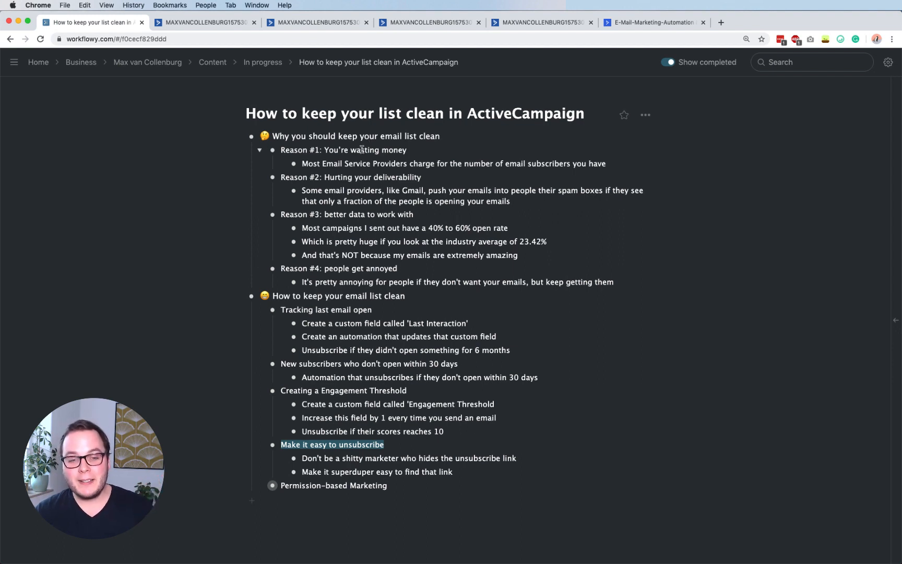
double_click(357, 215)
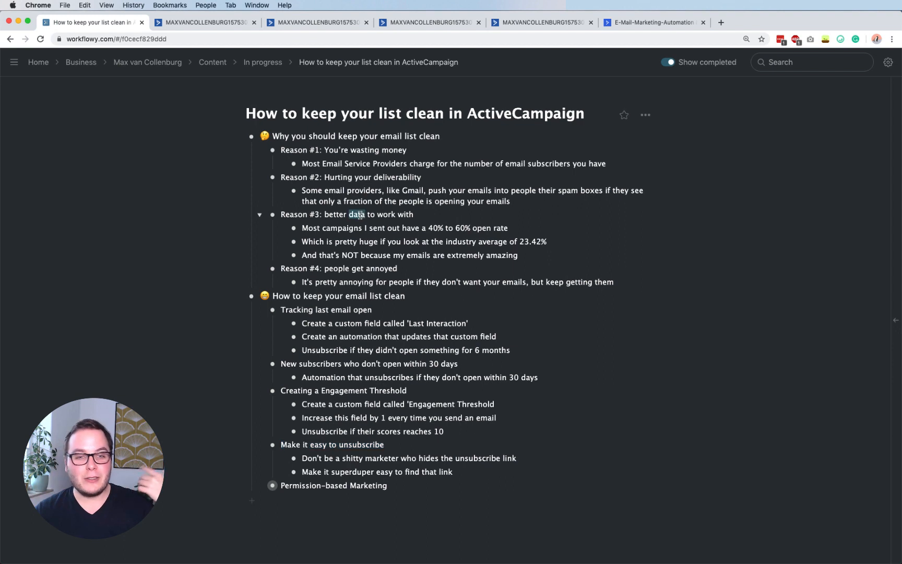
triple_click(359, 215)
triple_click(366, 269)
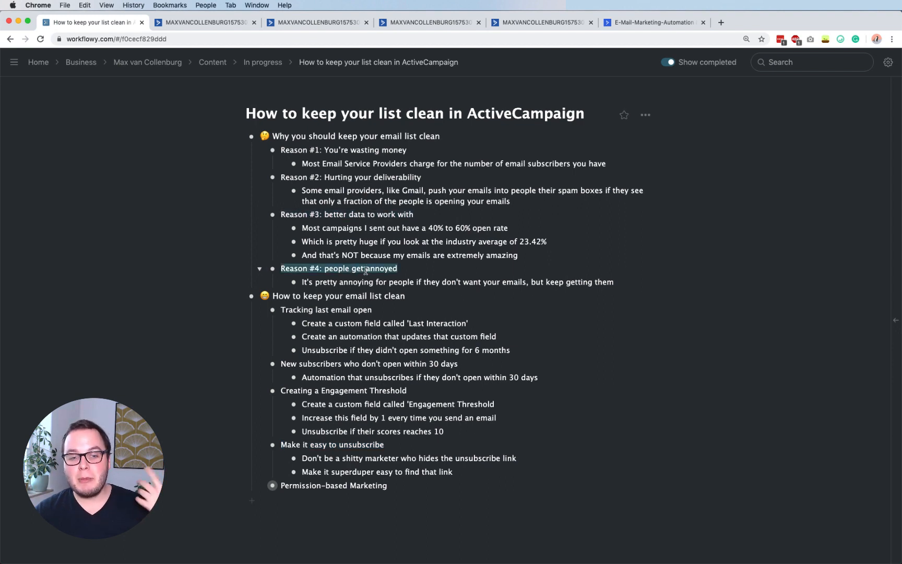
click(358, 452)
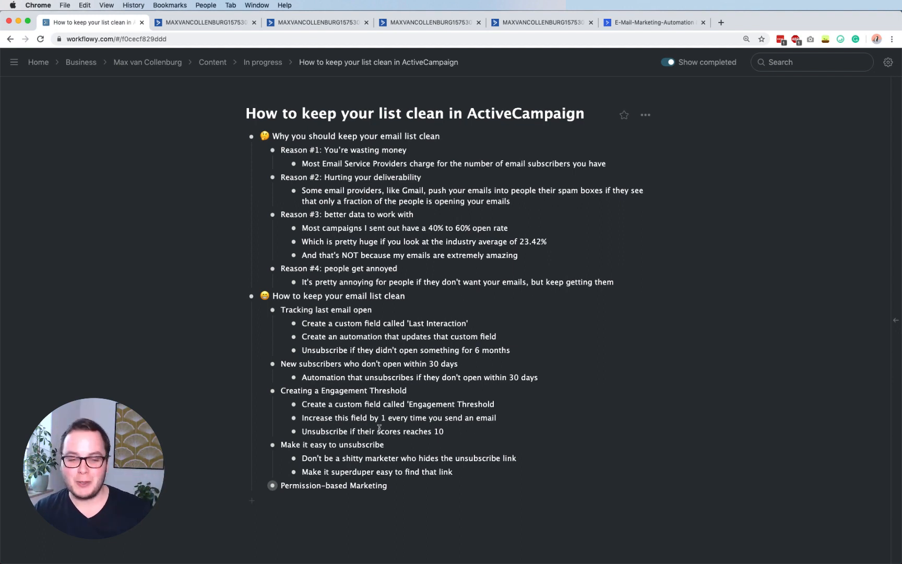
Expand the "Permission-based Marketing" item to show its sub-points.
triple_click(293, 486)
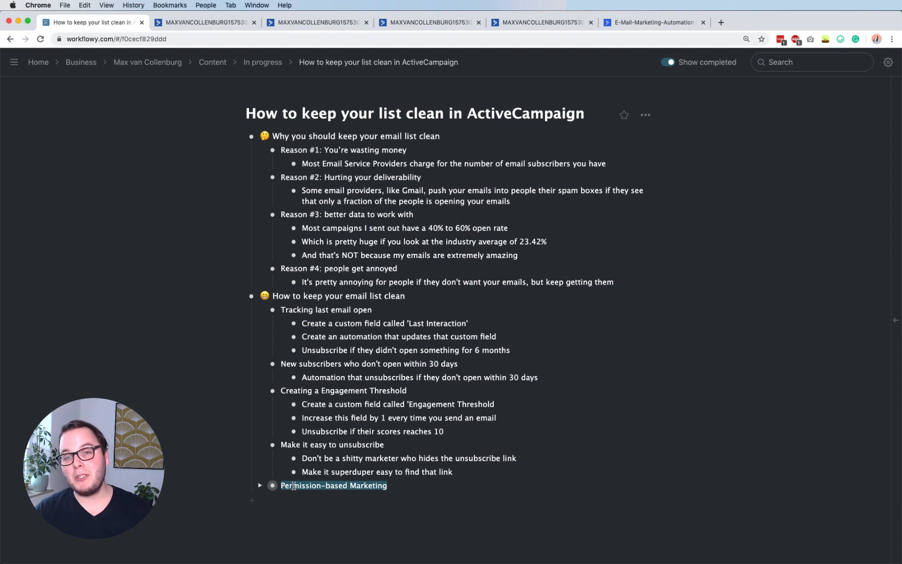
click(318, 486)
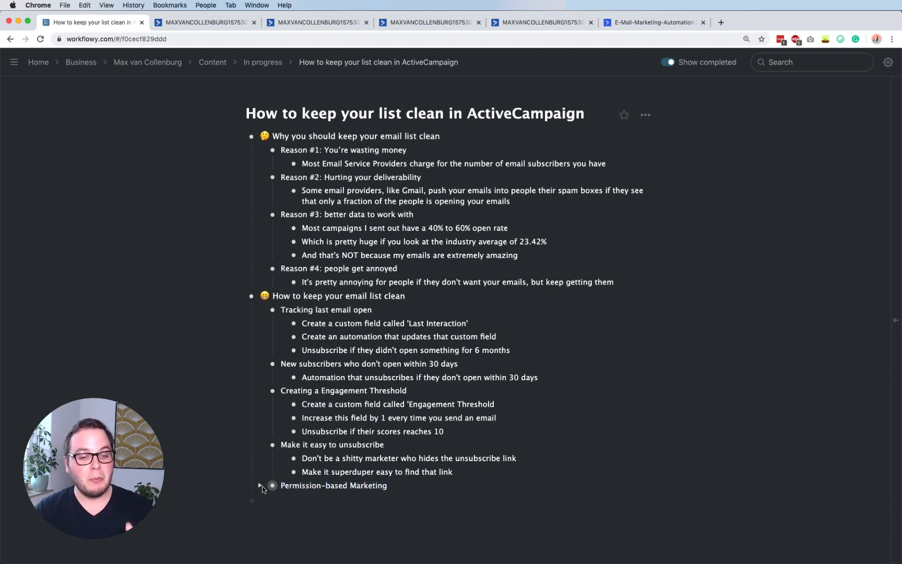
click(260, 485)
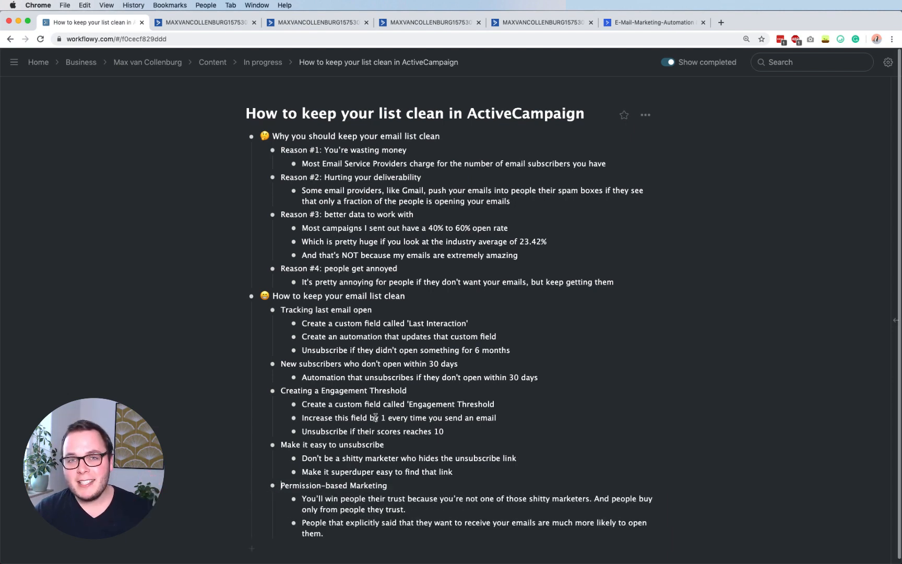
scroll(375, 417, down, 1)
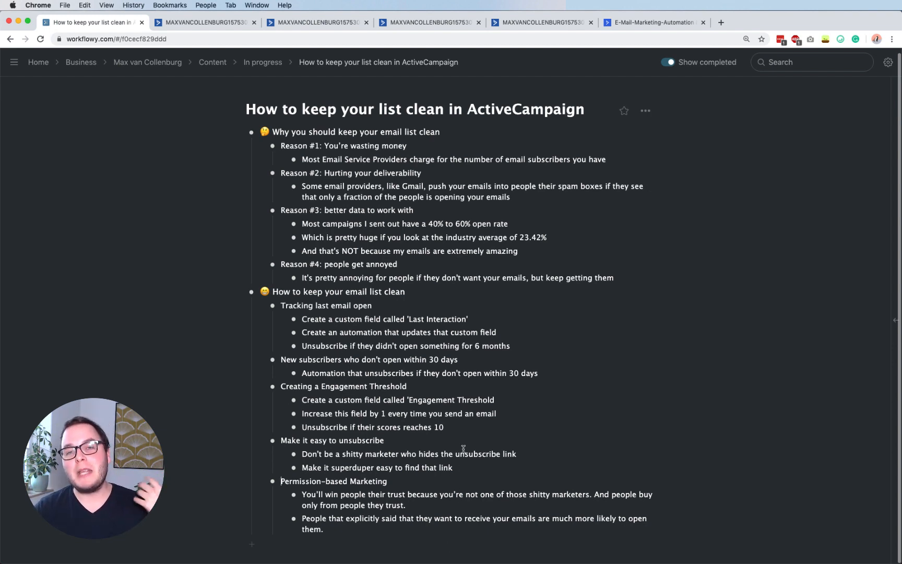
Read through the two points under "Permission-based Marketing" on winning trust and explicit consent, highlighting the text along the way.
triple_click(349, 496)
drag(303, 494, 572, 490)
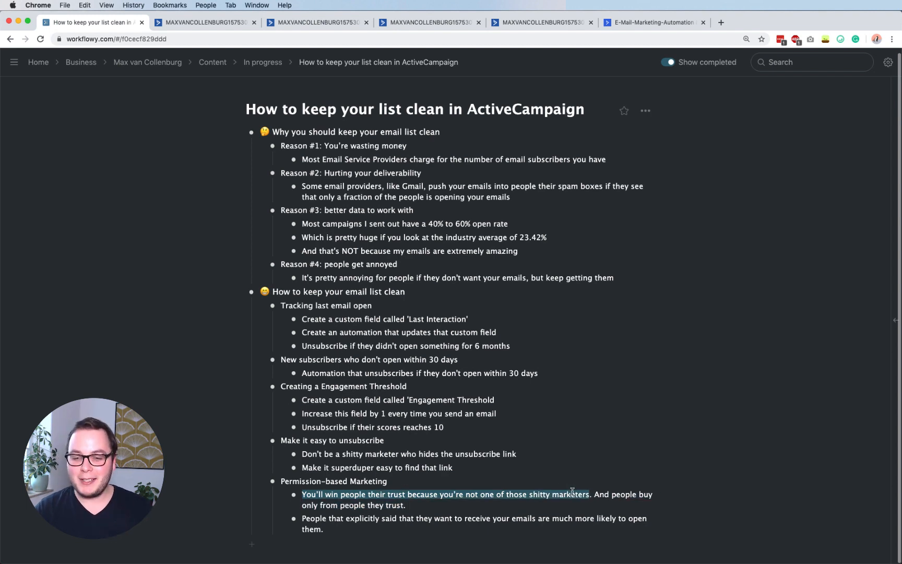
triple_click(389, 508)
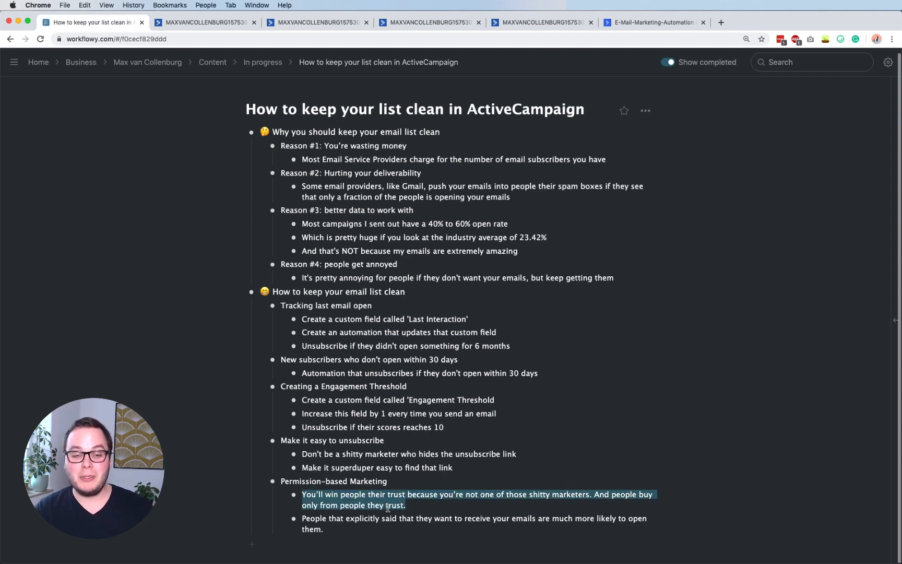
drag(307, 518, 546, 525)
triple_click(358, 486)
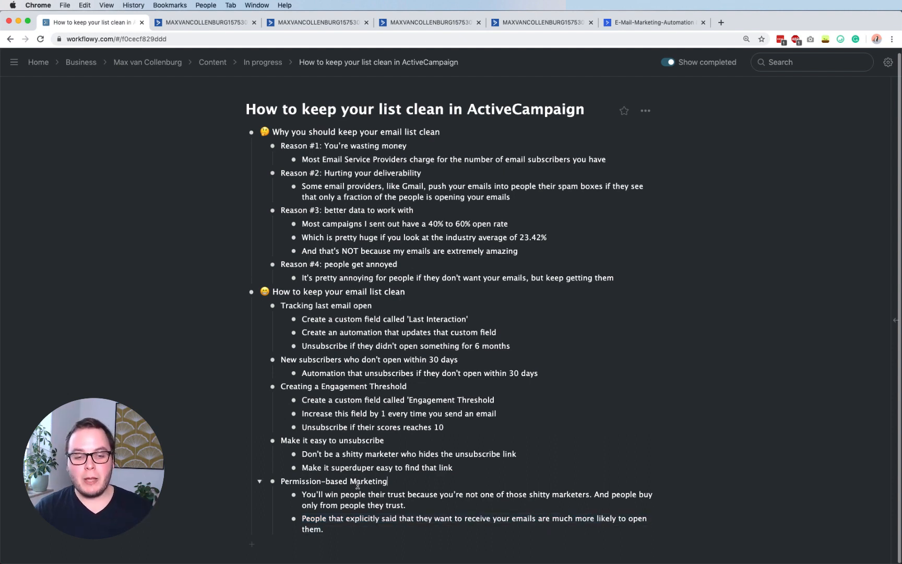
drag(358, 485, 372, 518)
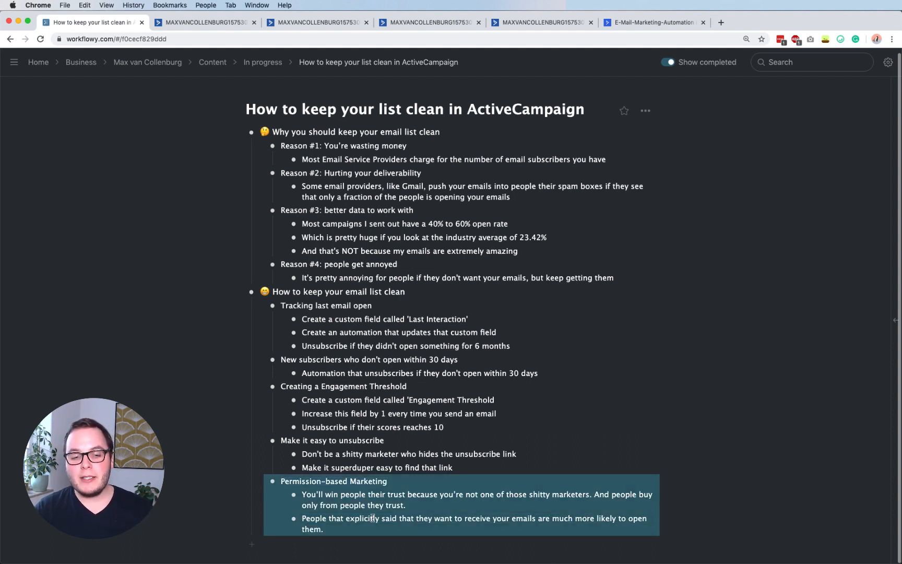
click(372, 492)
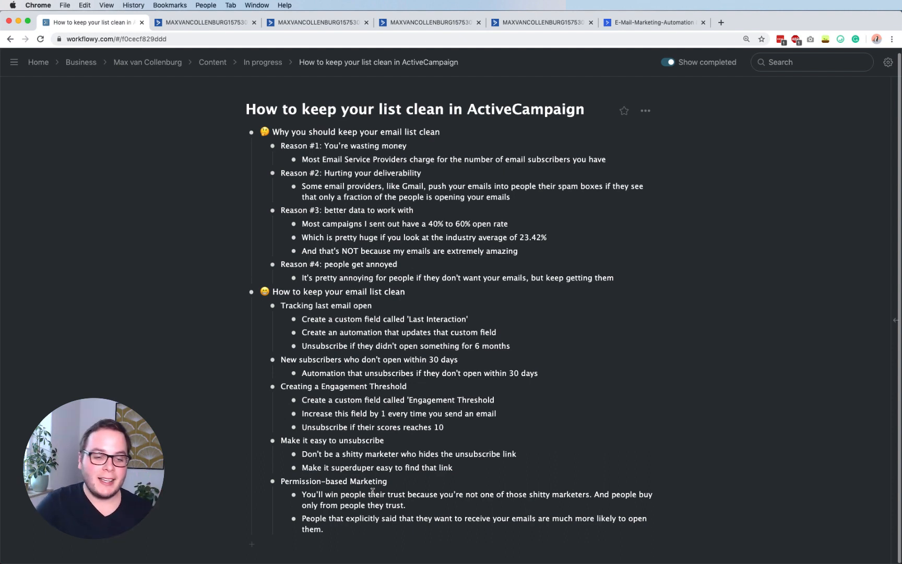
triple_click(353, 483)
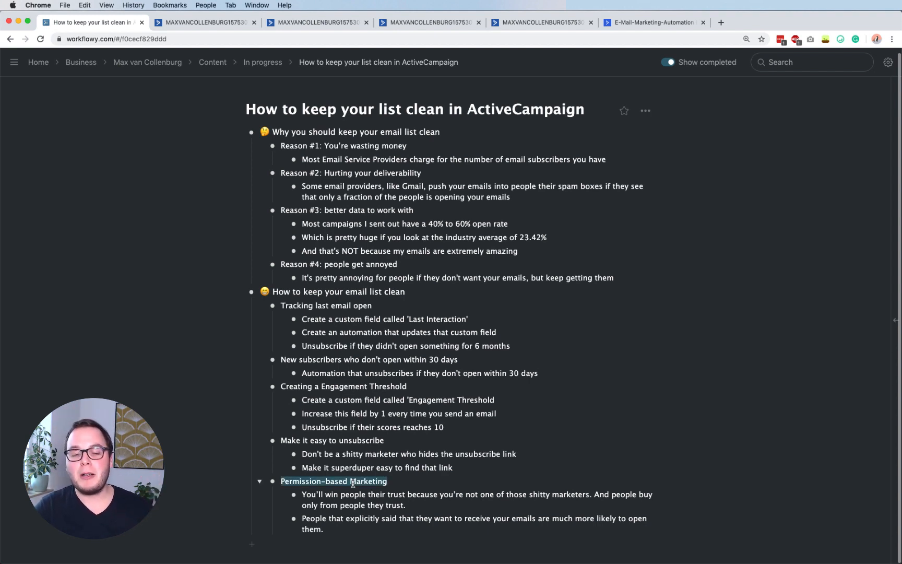
click(353, 483)
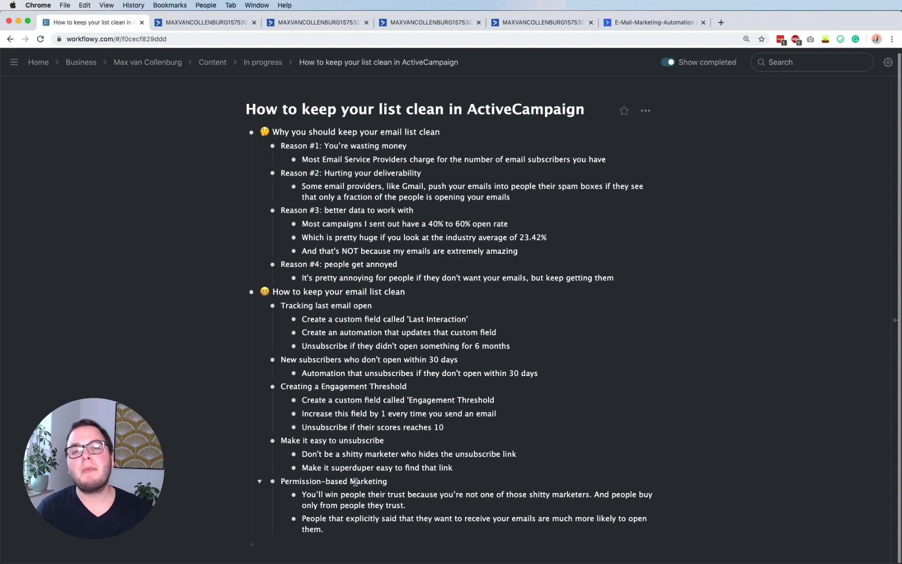